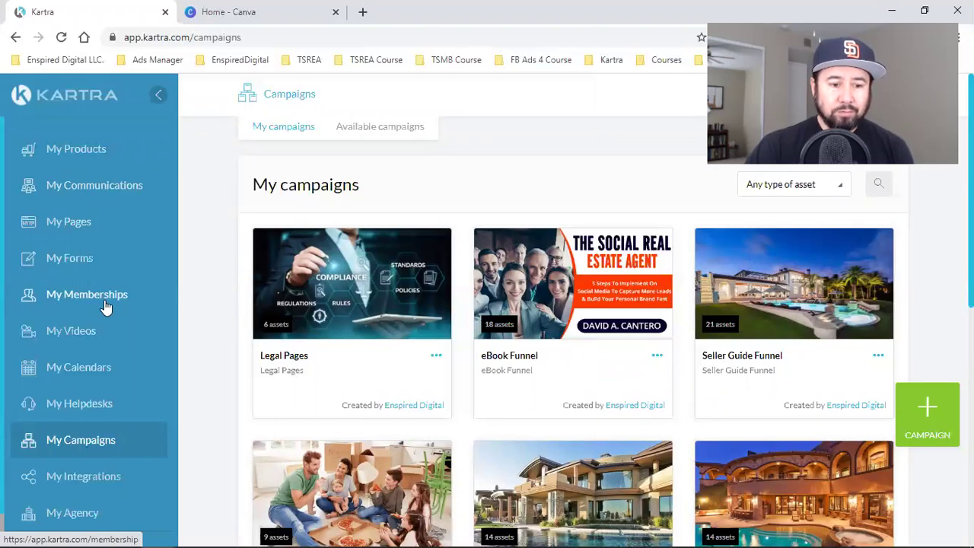
- Open the campaigns area and browse the available done-for-you campaigns
scroll(91, 316, down, 1)
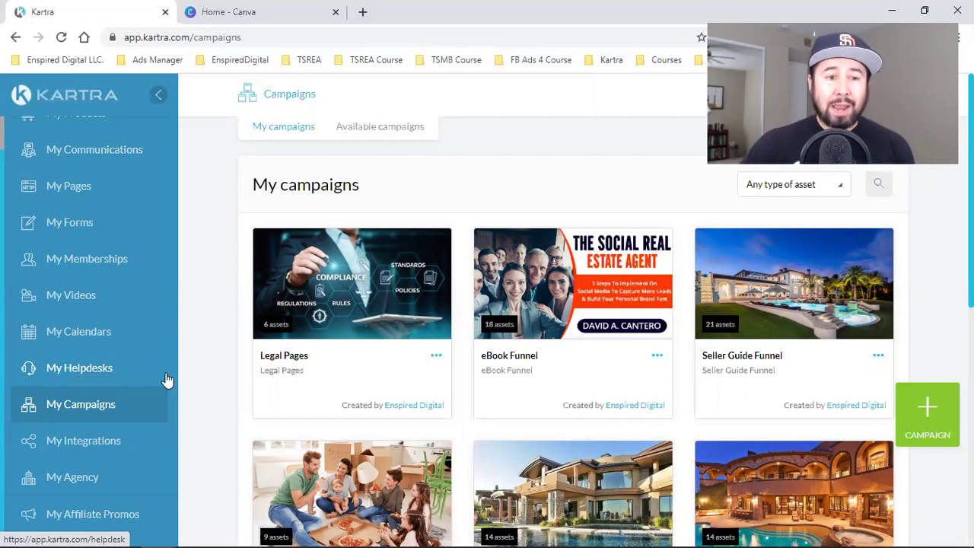
scroll(121, 297, up, 1)
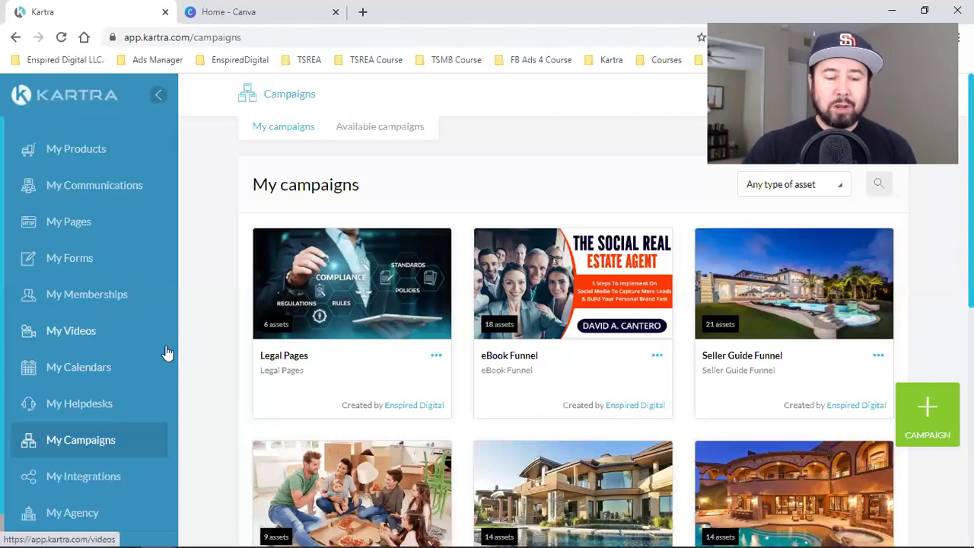
scroll(145, 373, down, 1)
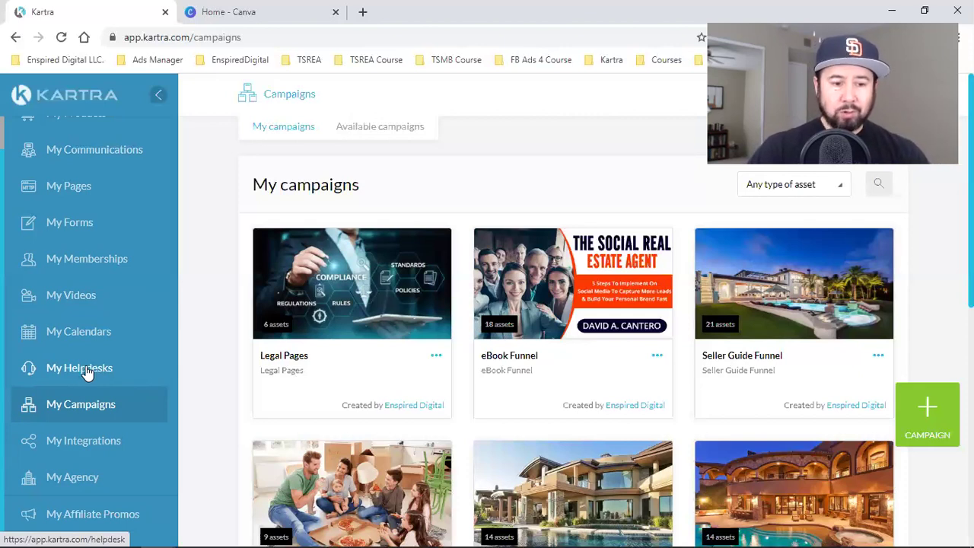
click(57, 407)
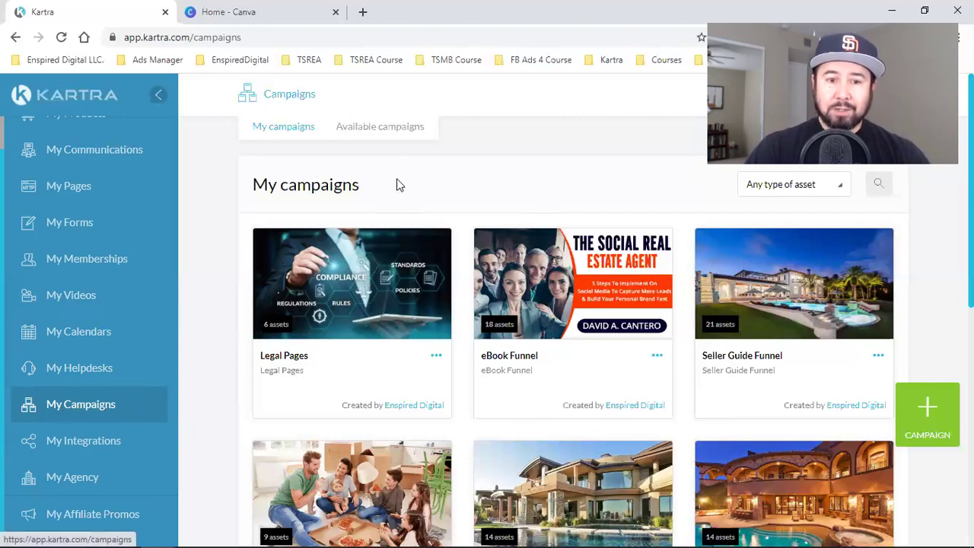
click(384, 138)
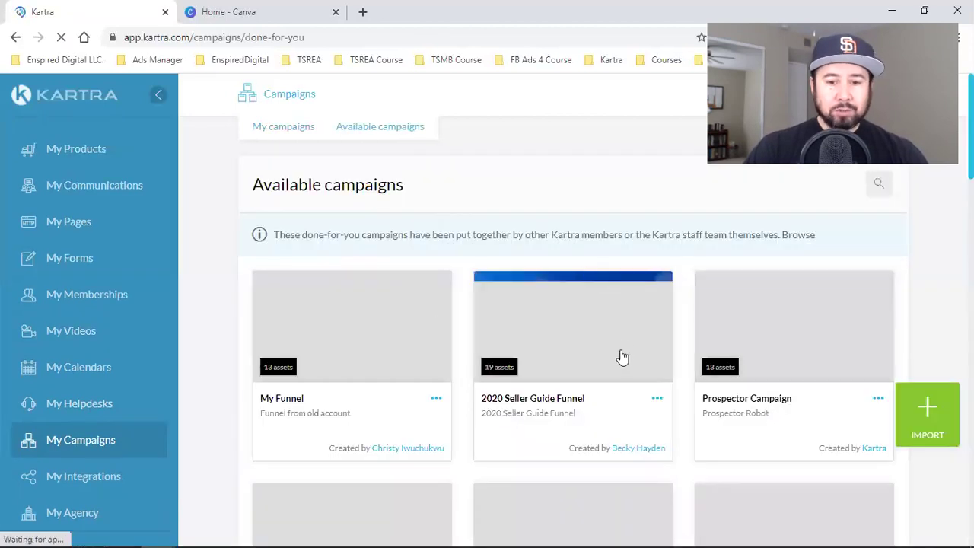
scroll(723, 312, down, 1)
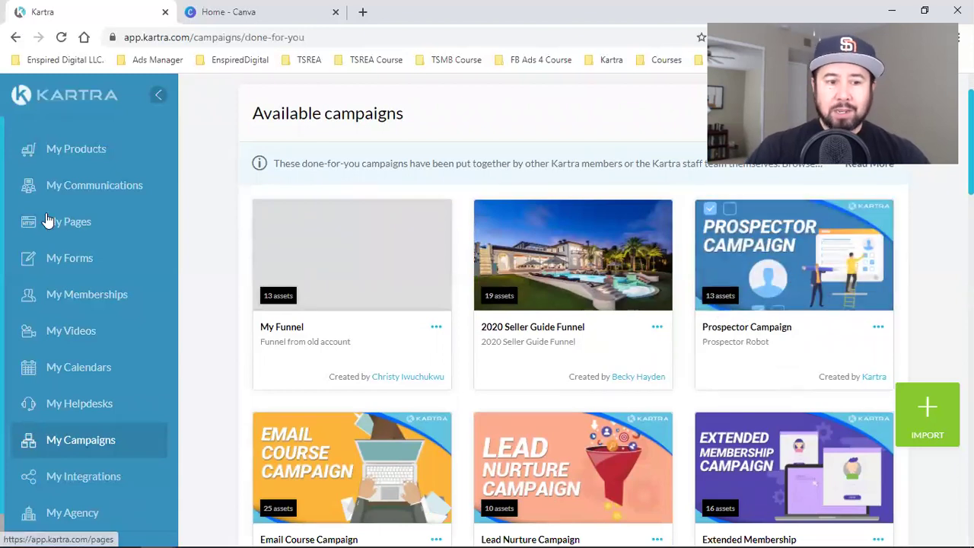
- Start a new page in My Pages and browse the Squeeze Pages templates
click(61, 237)
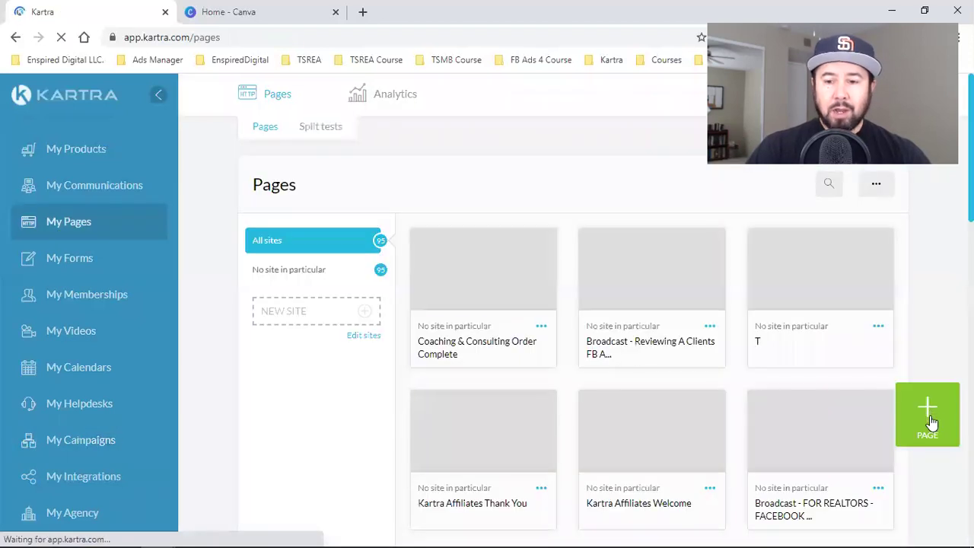
click(934, 426)
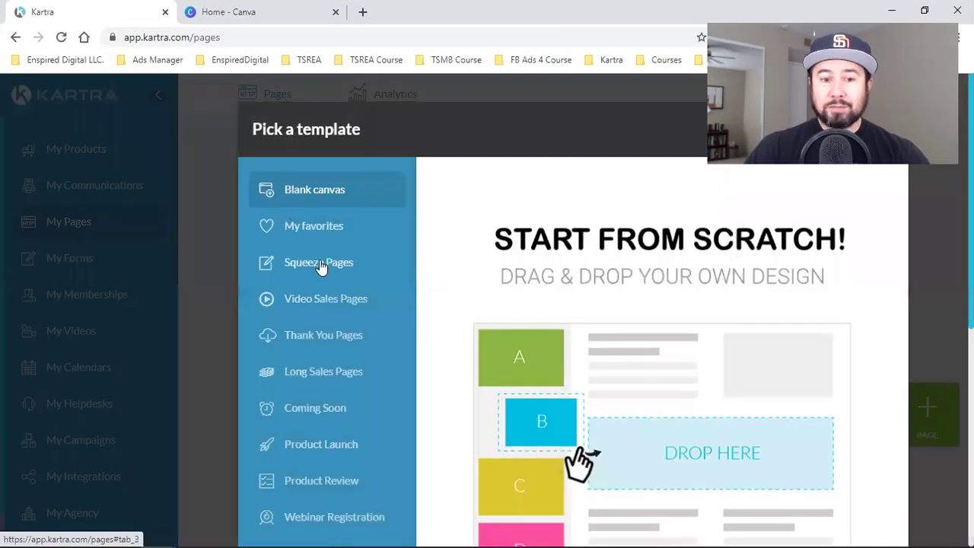
click(319, 262)
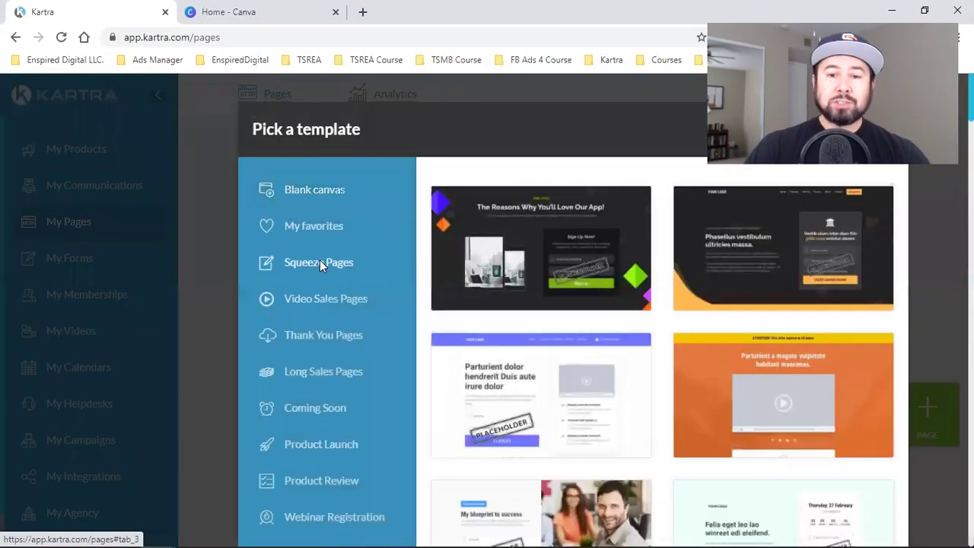
scroll(600, 312, down, 3)
scroll(601, 308, down, 5)
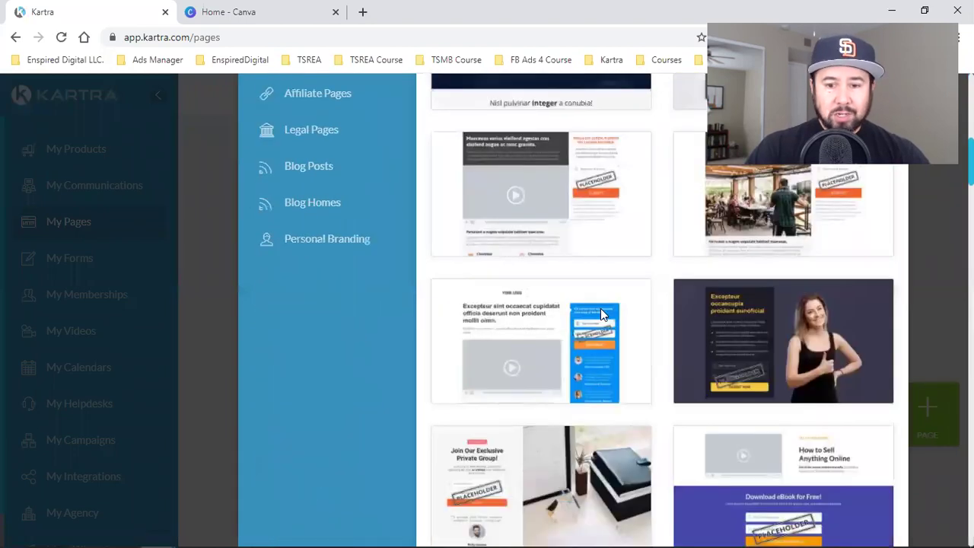
- Browse the Blog Homes and Legal Pages template categories
click(323, 204)
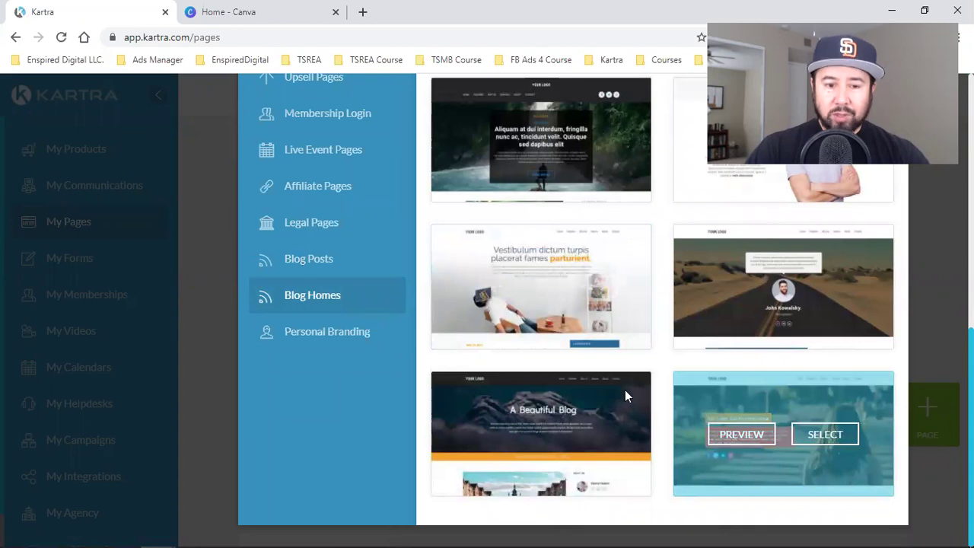
scroll(457, 335, up, 1)
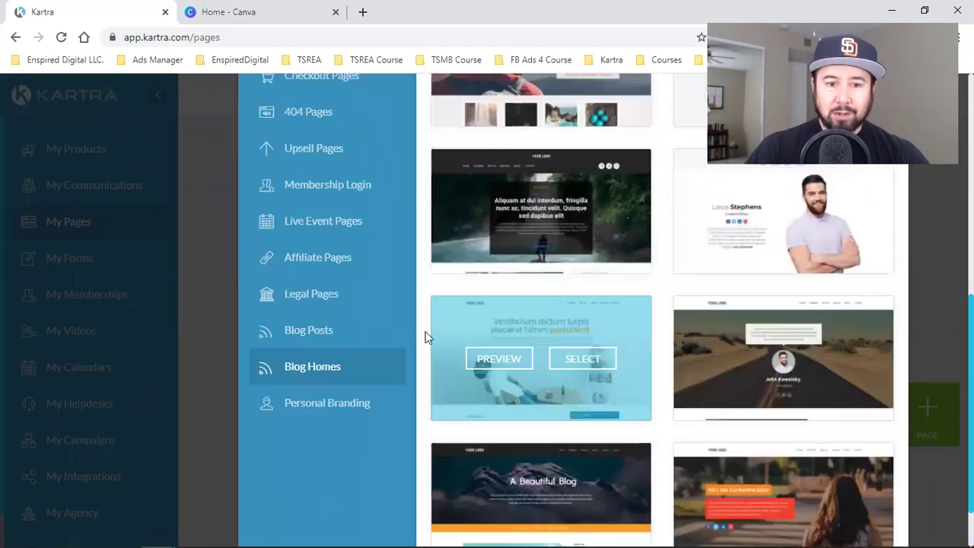
click(288, 303)
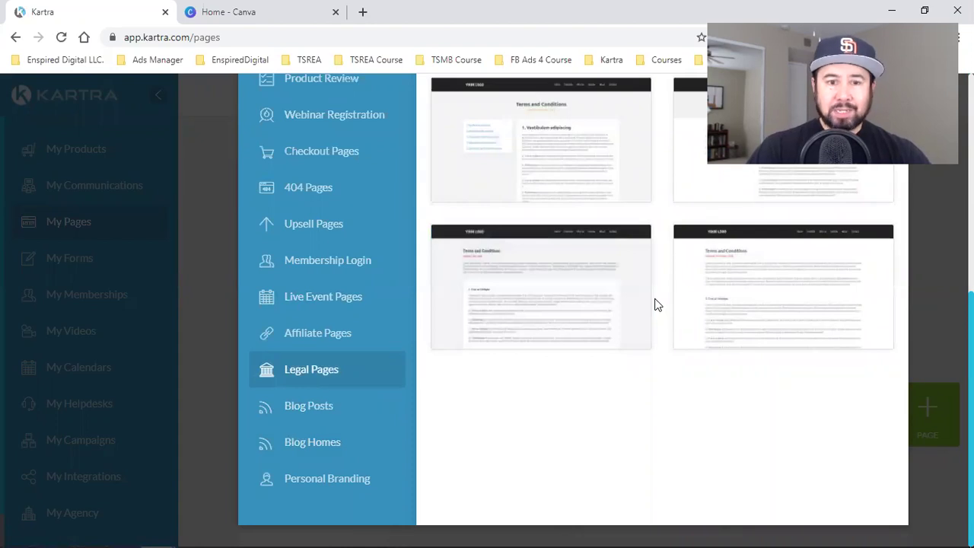
scroll(657, 305, up, 5)
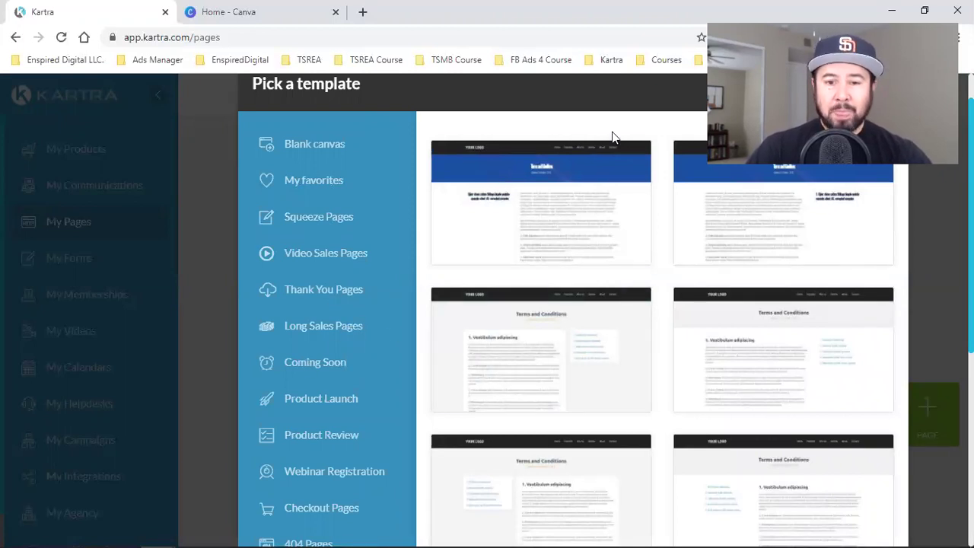
- View the Product Launch, Product Review, Thank You Pages and Video Sales Pages templates, and close the template picker without choosing one
click(315, 397)
click(312, 434)
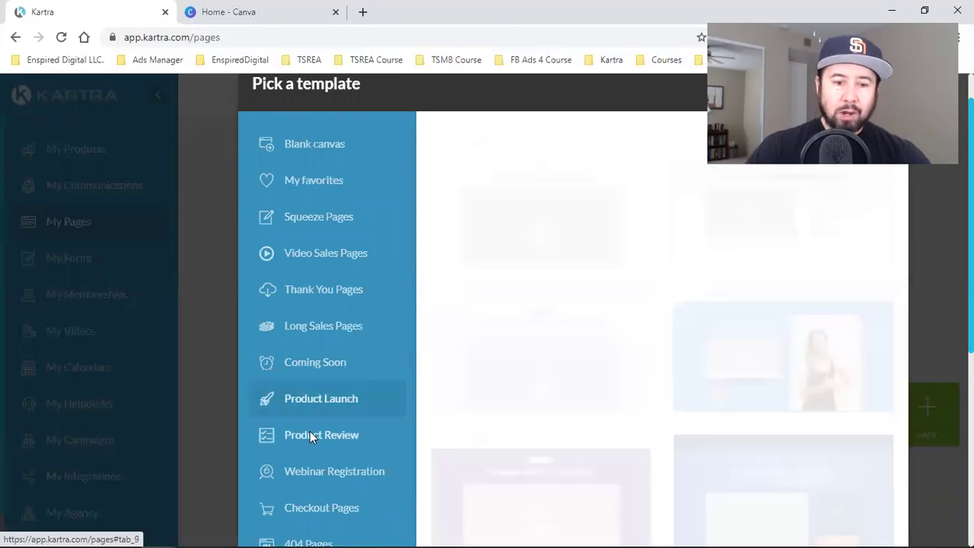
click(315, 291)
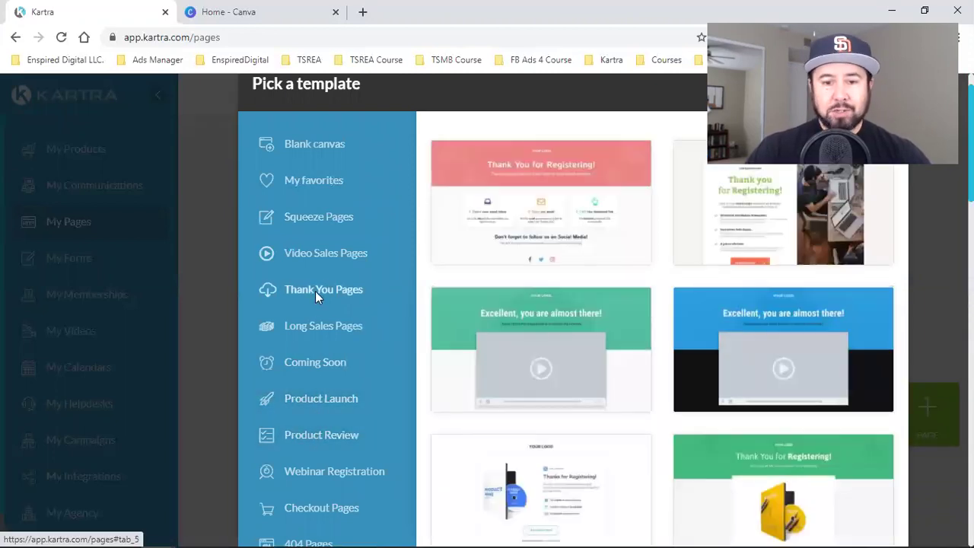
click(333, 254)
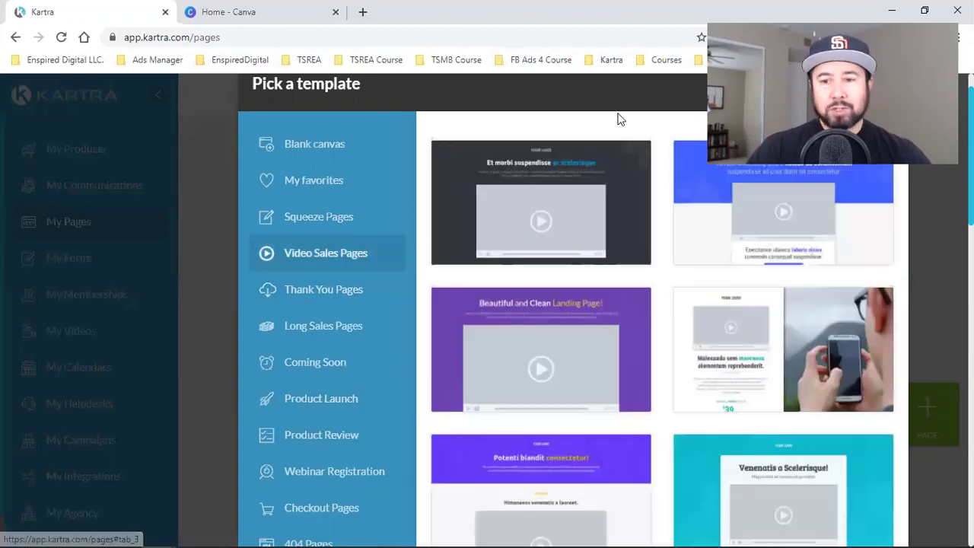
scroll(883, 87, up, 1)
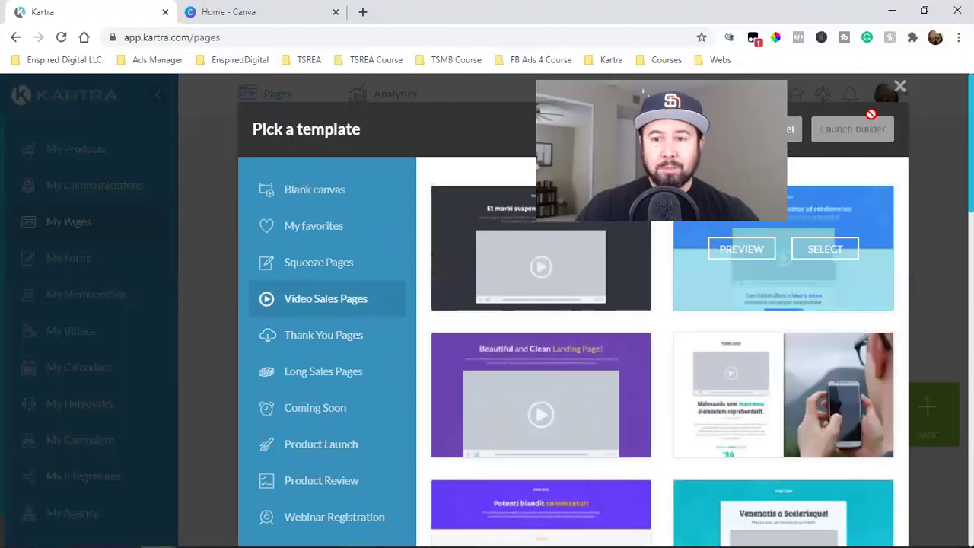
click(900, 88)
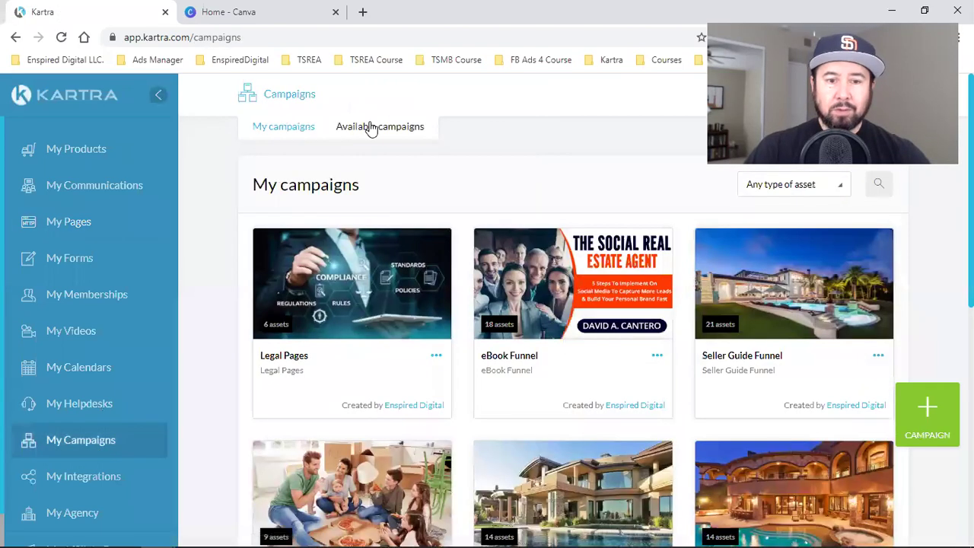
- Return to the available campaigns and examine the Email Course Campaign and Lead Nurture Campaign entries
click(368, 128)
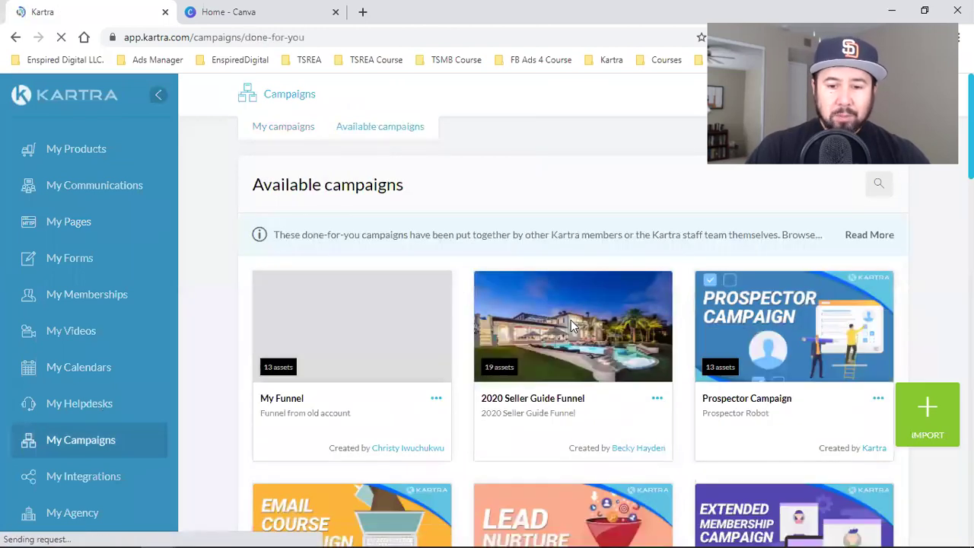
scroll(571, 320, down, 1)
scroll(570, 320, down, 2)
mouse_move(281, 381)
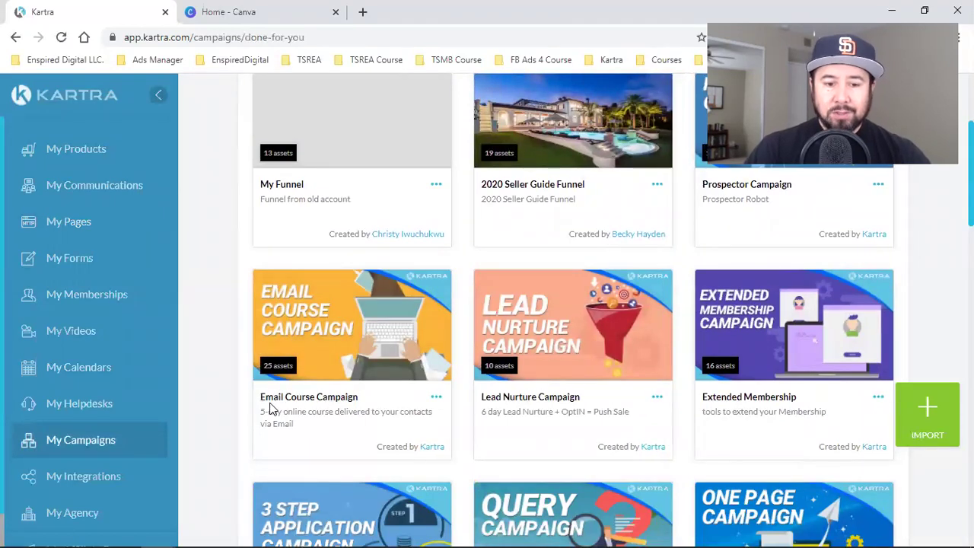
drag(280, 396, 388, 411)
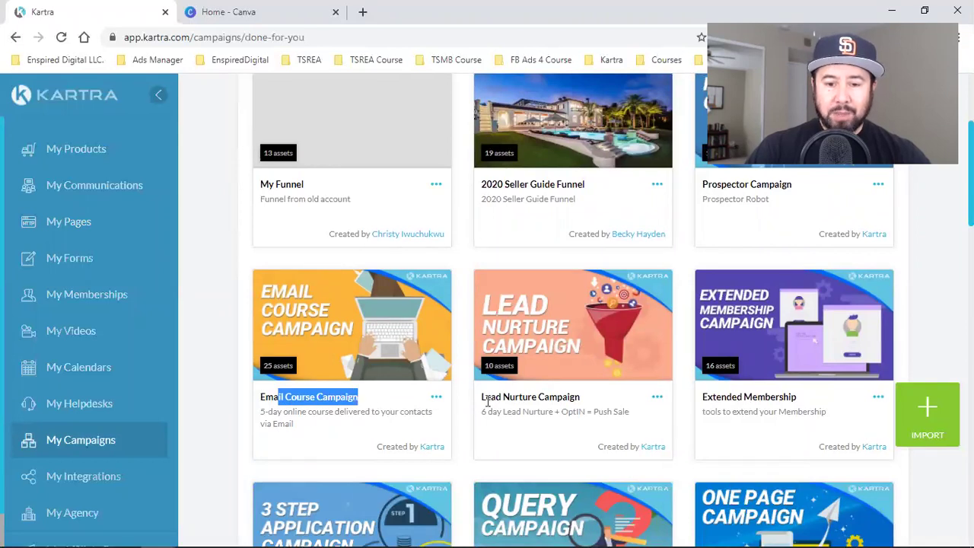
drag(496, 396, 616, 401)
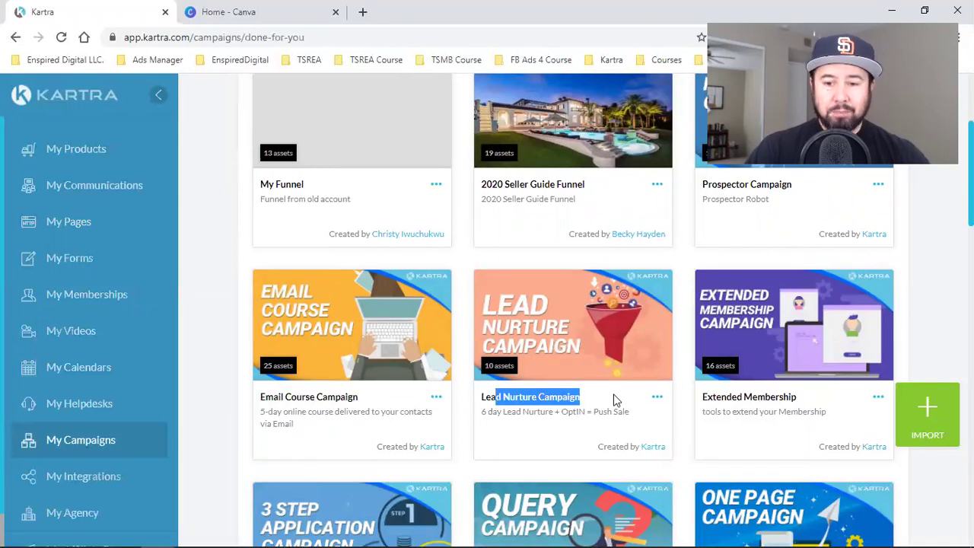
- Look through the rest of the listed done-for-you campaigns and load more of them
scroll(756, 393, down, 3)
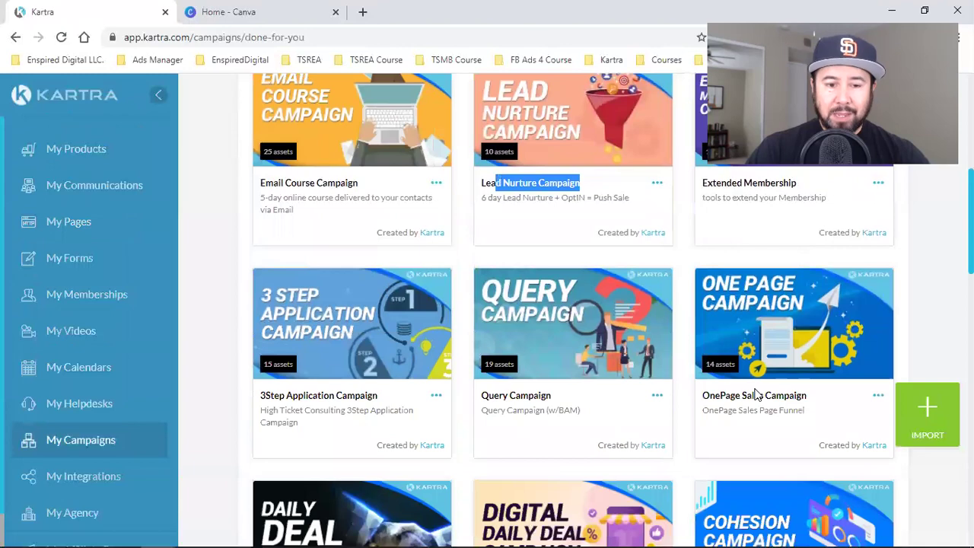
scroll(752, 394, down, 3)
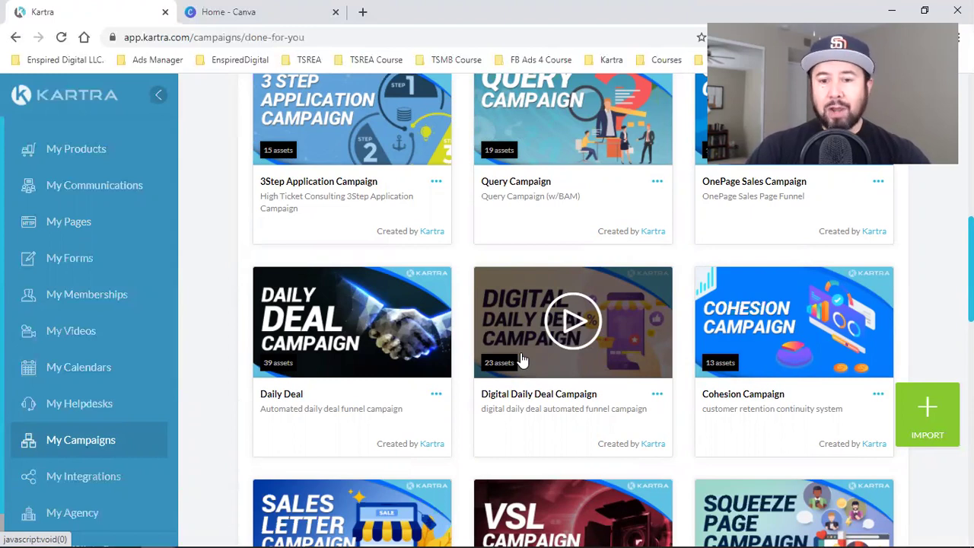
scroll(522, 360, down, 3)
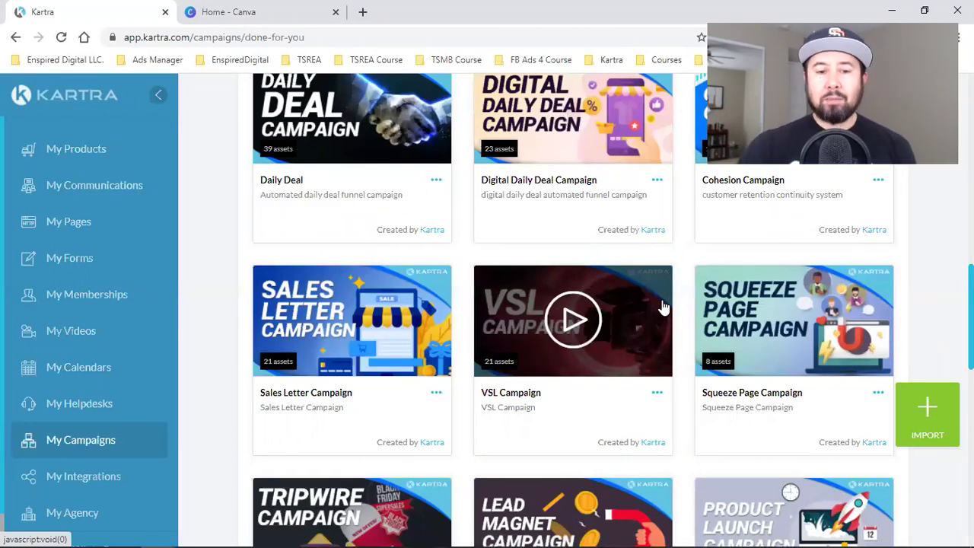
scroll(663, 307, down, 6)
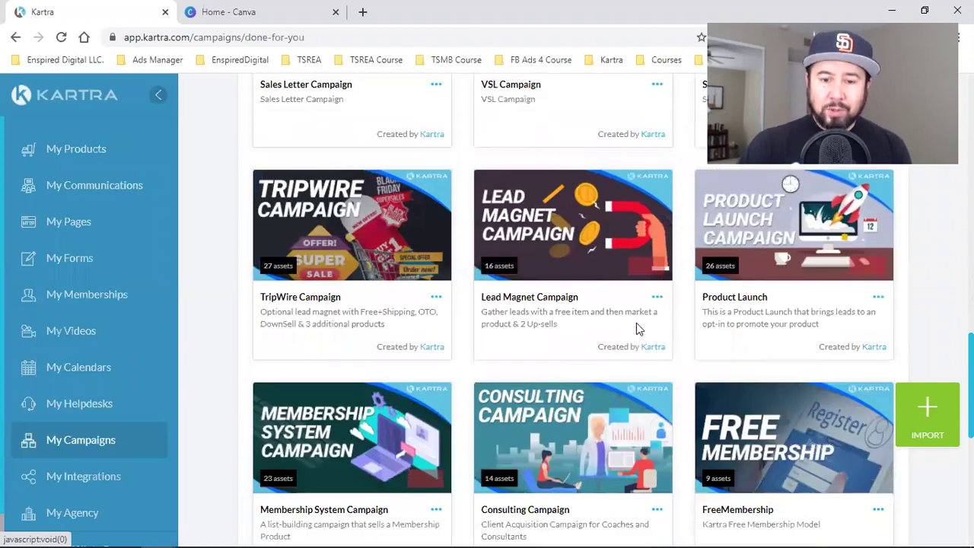
scroll(638, 327, down, 1)
scroll(630, 328, down, 1)
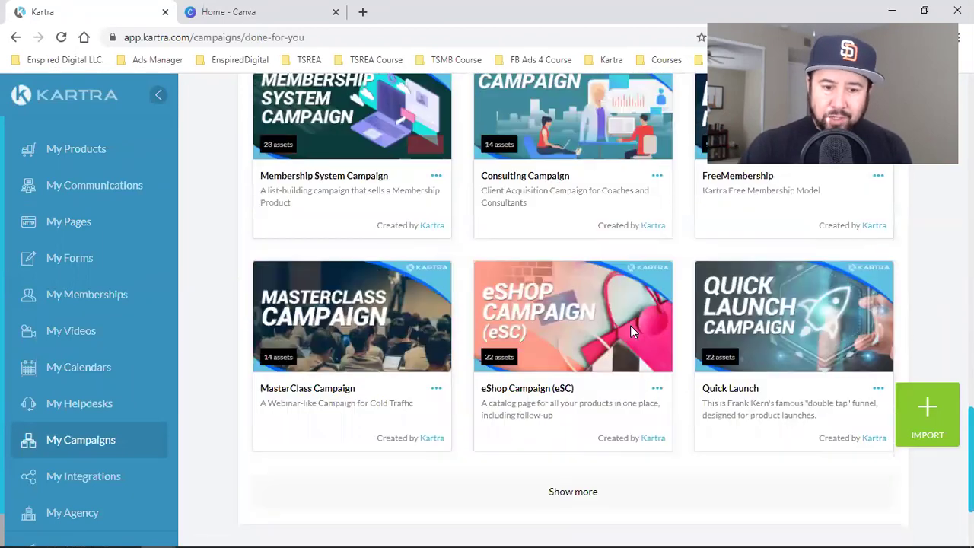
scroll(630, 328, down, 1)
click(581, 419)
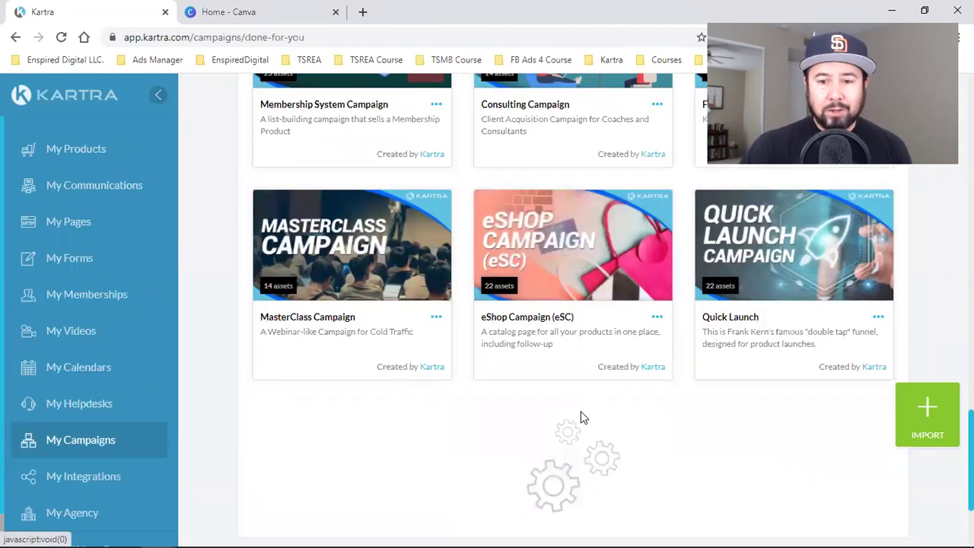
- Examine the Book Funnel and other newly loaded campaigns, and go back up to review the Consulting and Lead Magnet campaigns
scroll(581, 419, down, 2)
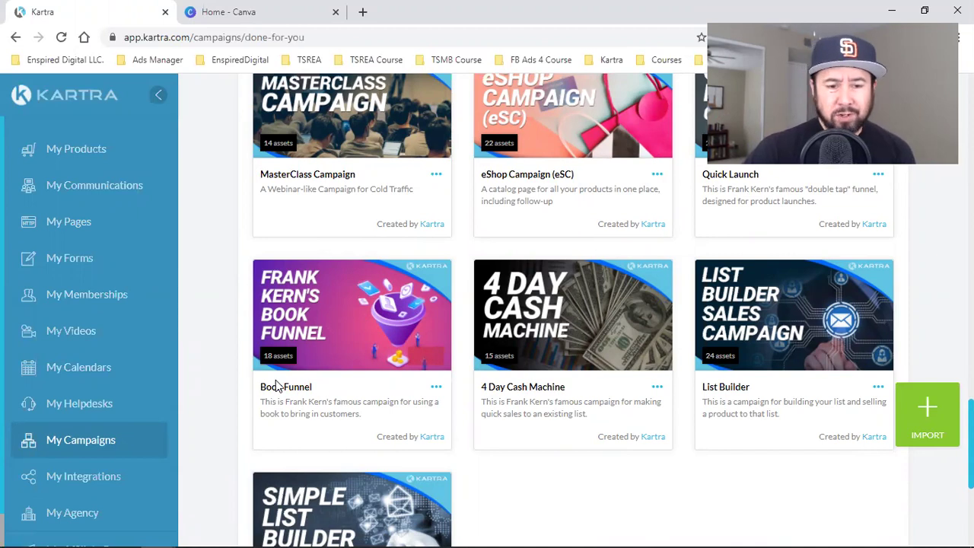
mouse_move(320, 279)
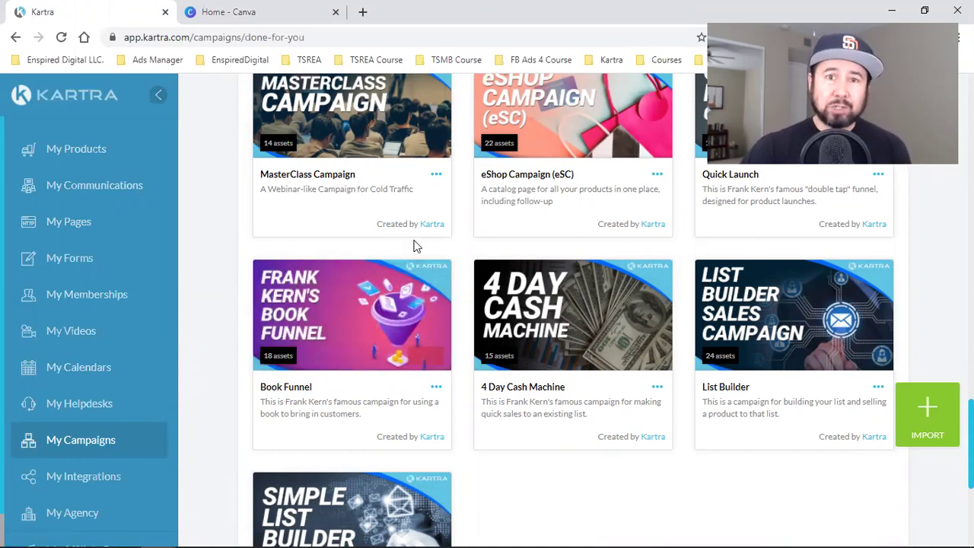
scroll(415, 245, down, 1)
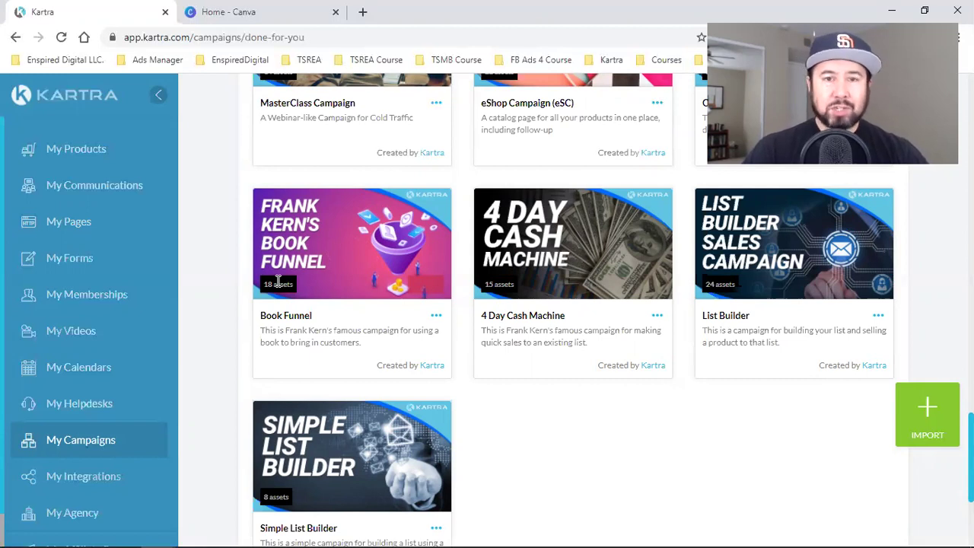
mouse_move(322, 302)
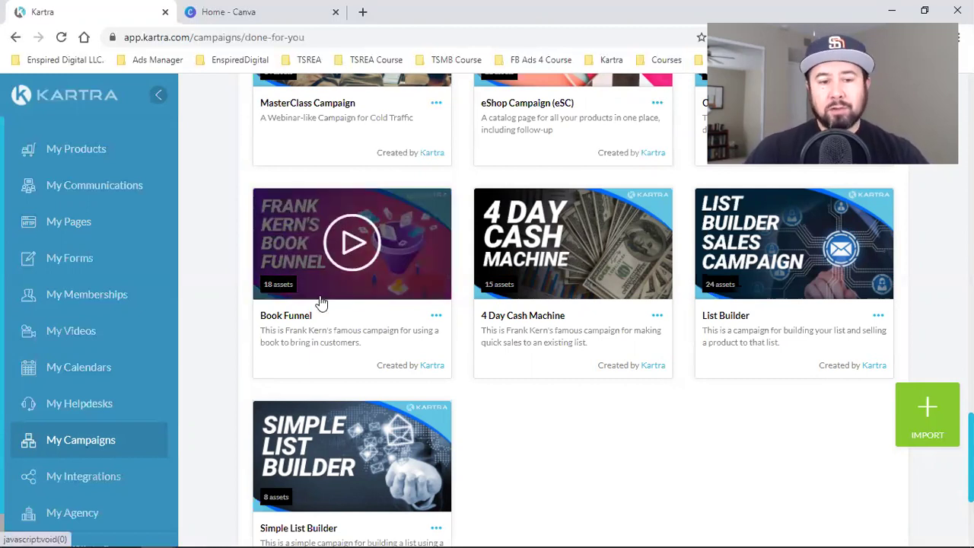
scroll(518, 306, up, 8)
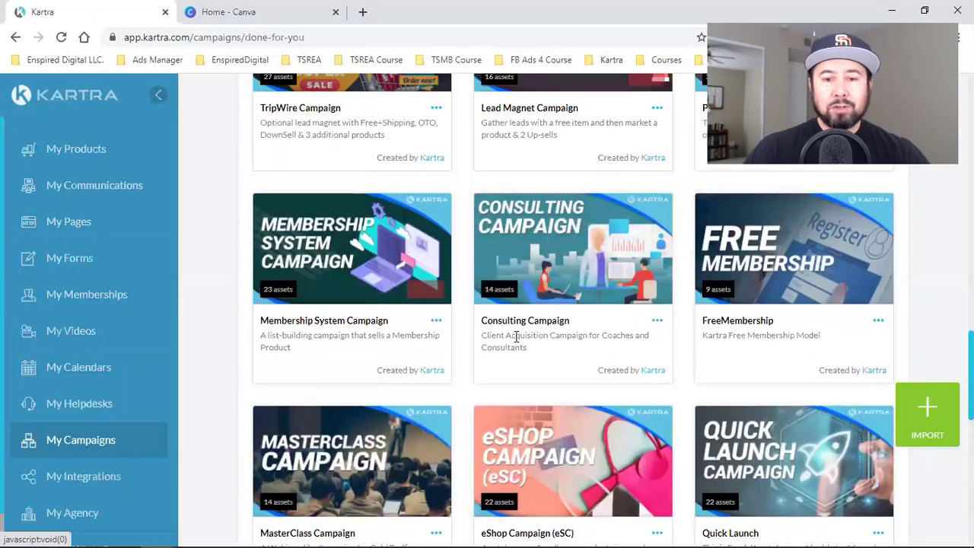
scroll(516, 336, up, 1)
mouse_move(516, 342)
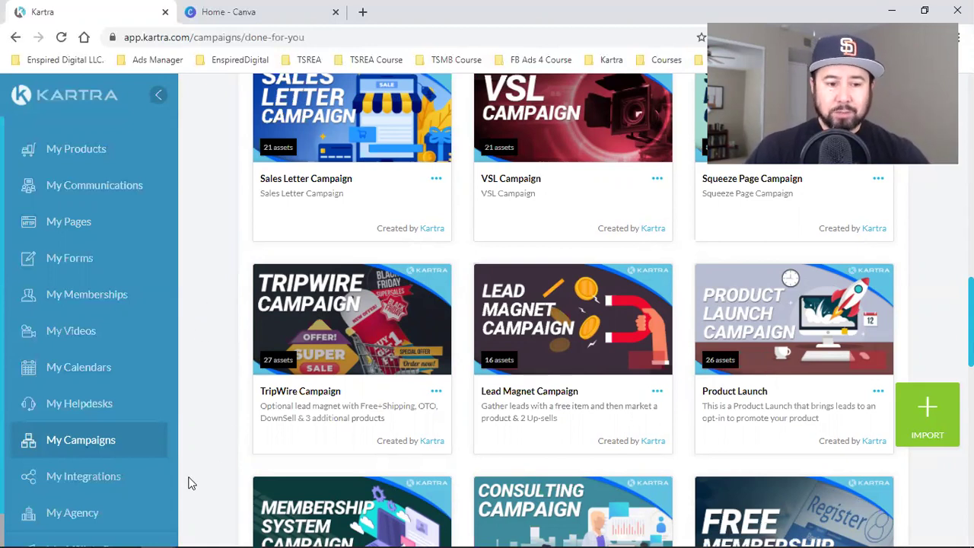
- Open the account's own campaigns and look through the listed funnels down to the Buyers List Funnel
click(79, 445)
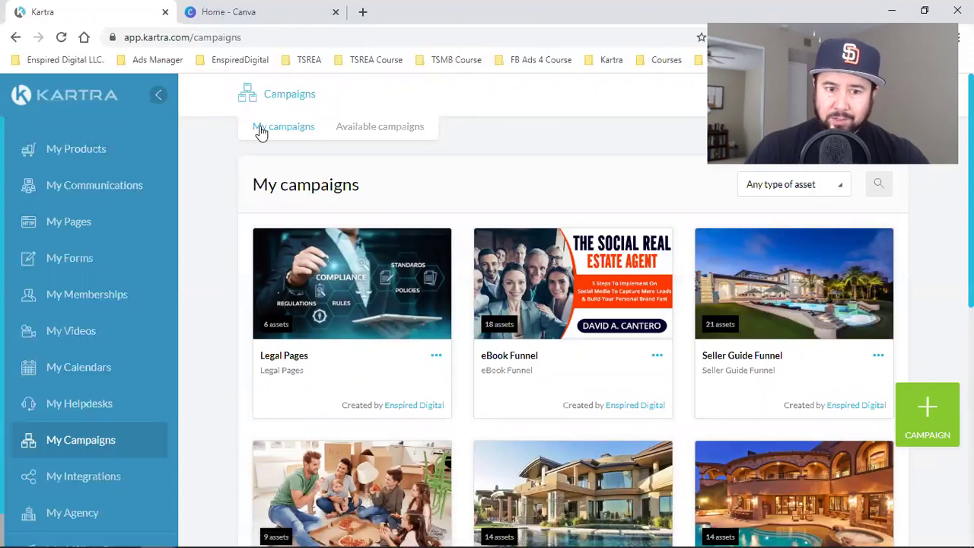
scroll(535, 282, down, 4)
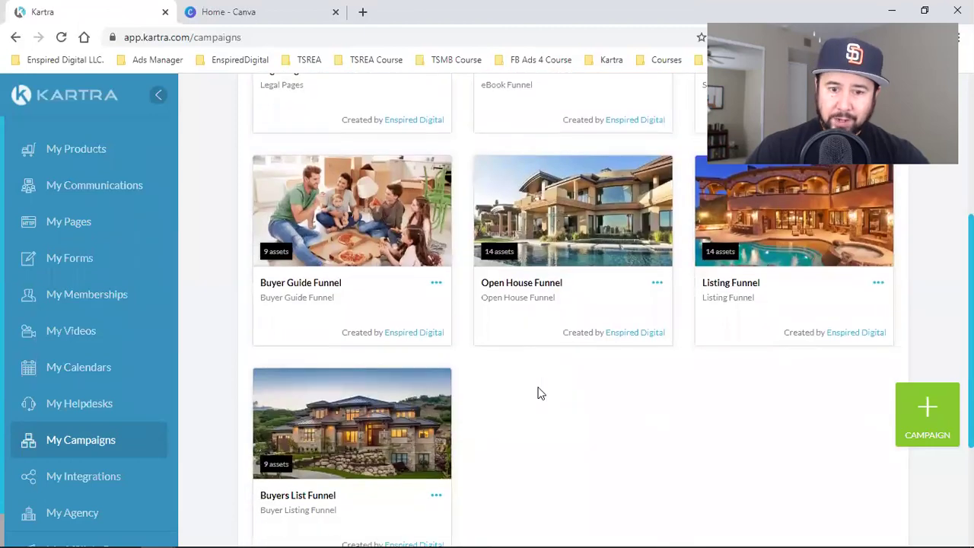
scroll(538, 392, up, 2)
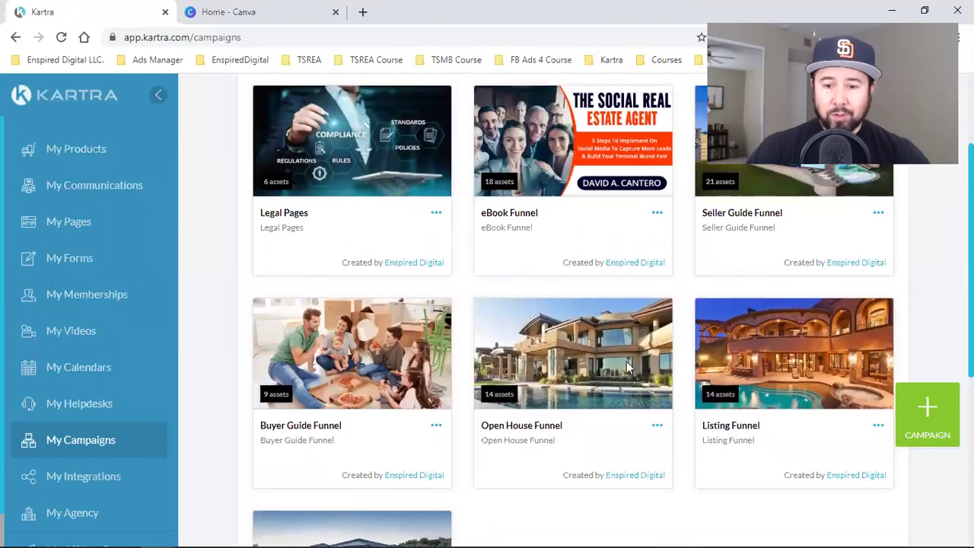
scroll(626, 362, down, 2)
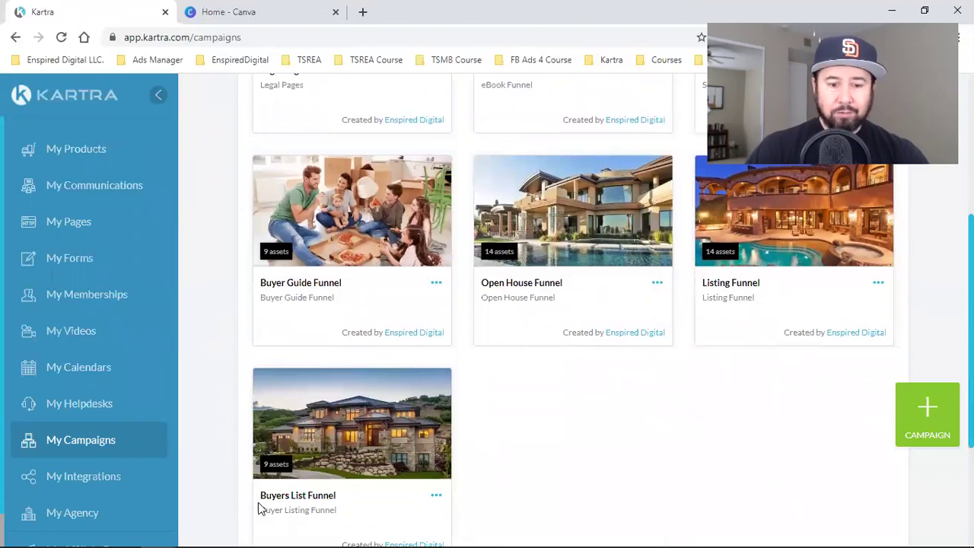
scroll(766, 435, up, 2)
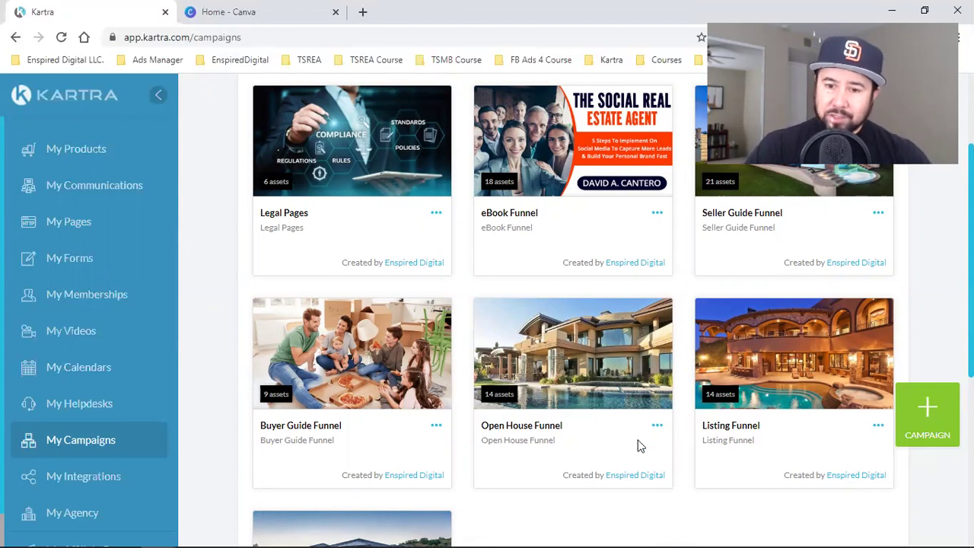
- Return to the first row of own campaigns and highlight the eBook Funnel and Legal Pages titles
scroll(647, 426, up, 1)
scroll(651, 423, up, 1)
triple_click(512, 356)
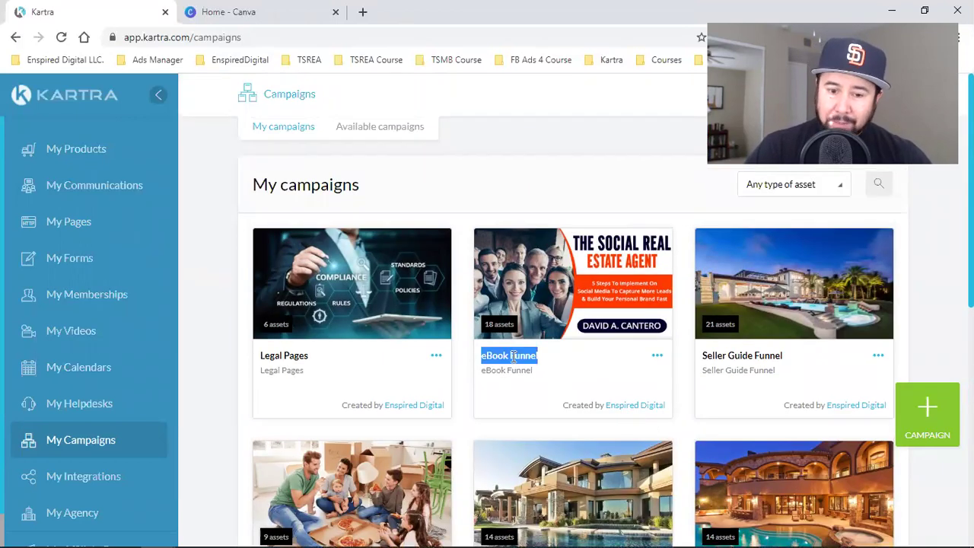
triple_click(281, 355)
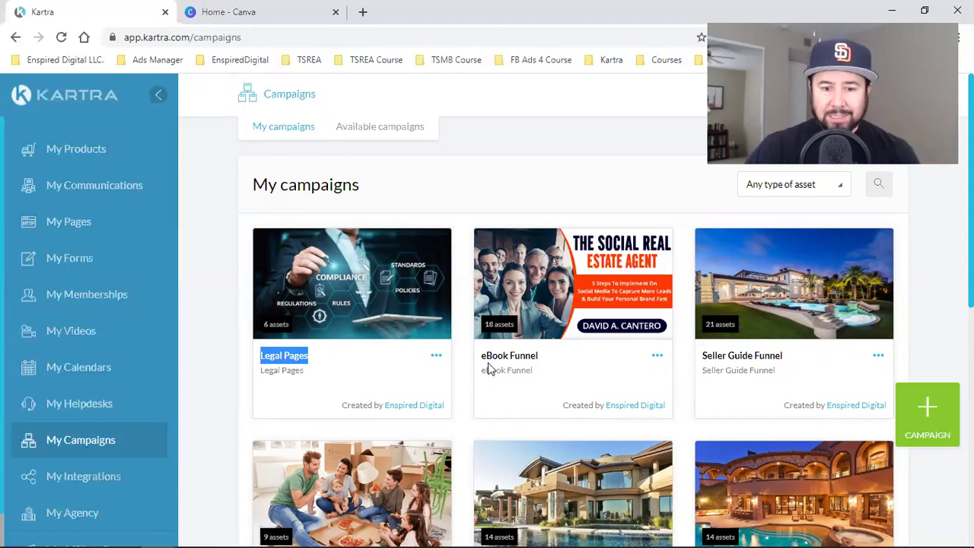
- View the Legal Pages campaign's sharing and editing options and the new campaign form, dismissing both without changes
click(437, 362)
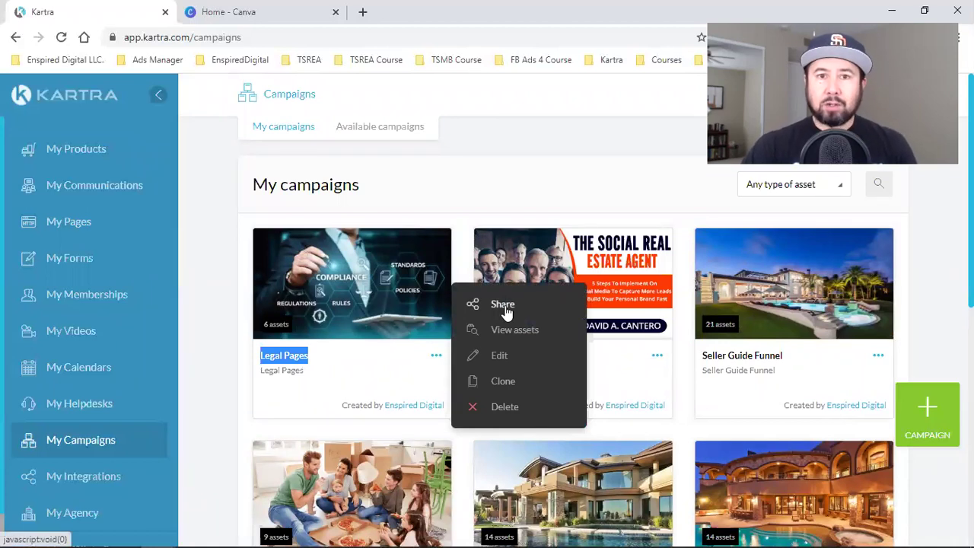
click(543, 157)
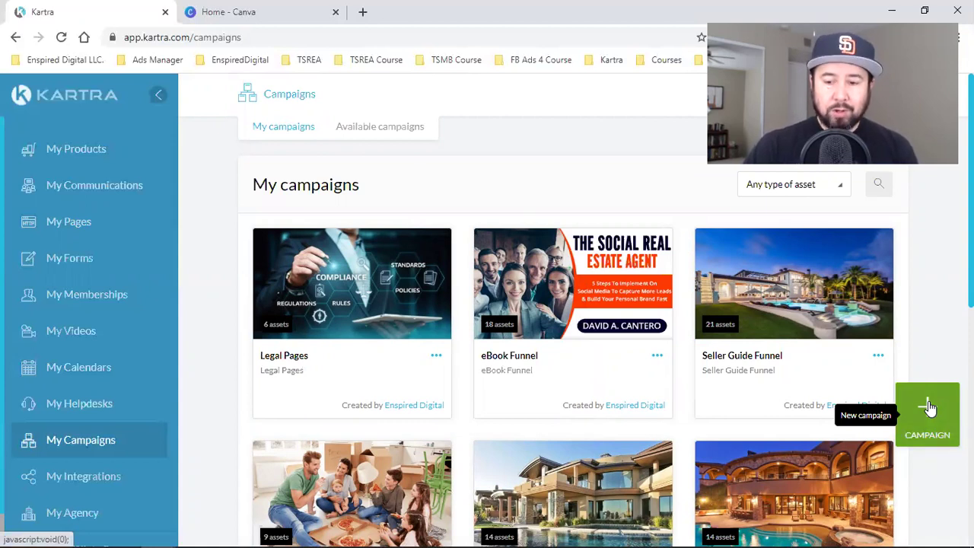
click(923, 427)
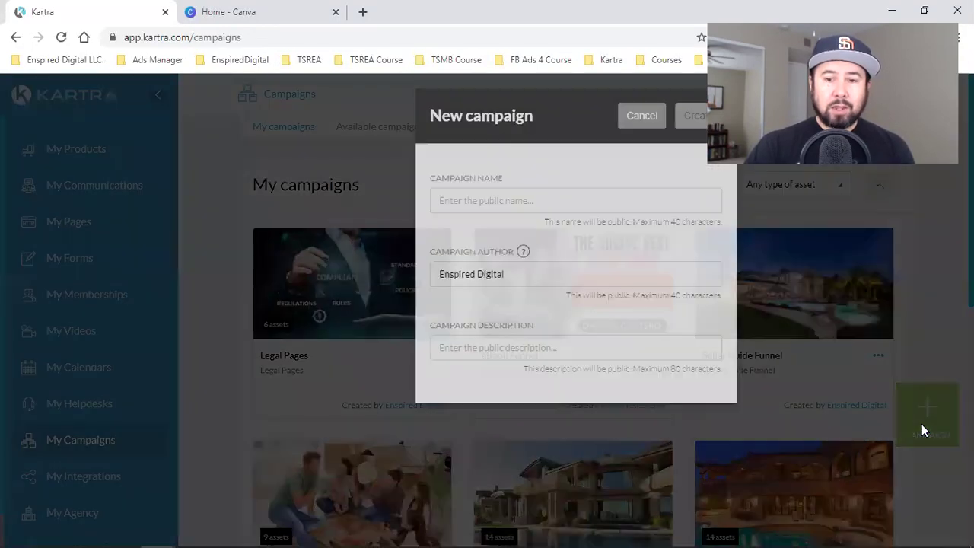
click(632, 120)
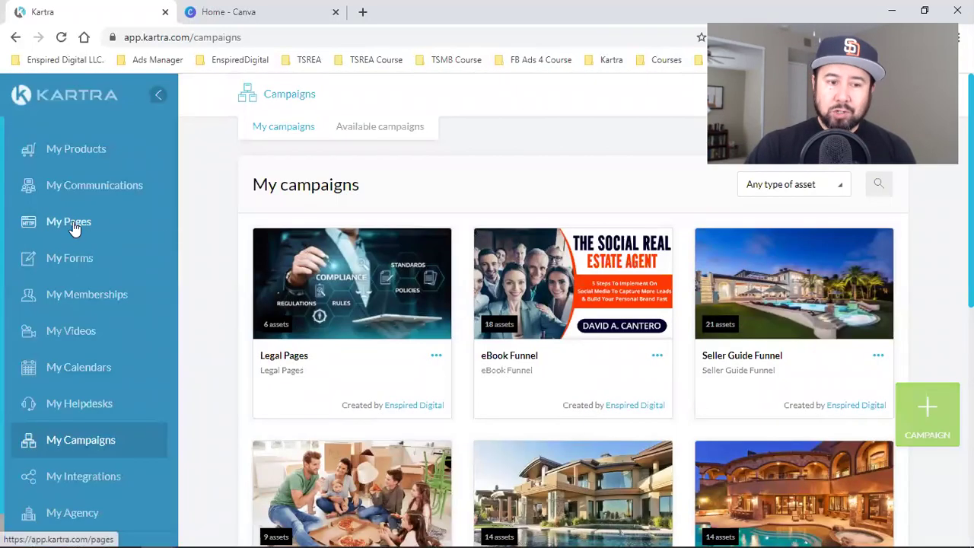
- Go to the account's pages and filter them by the TSREA Training Course category
click(72, 227)
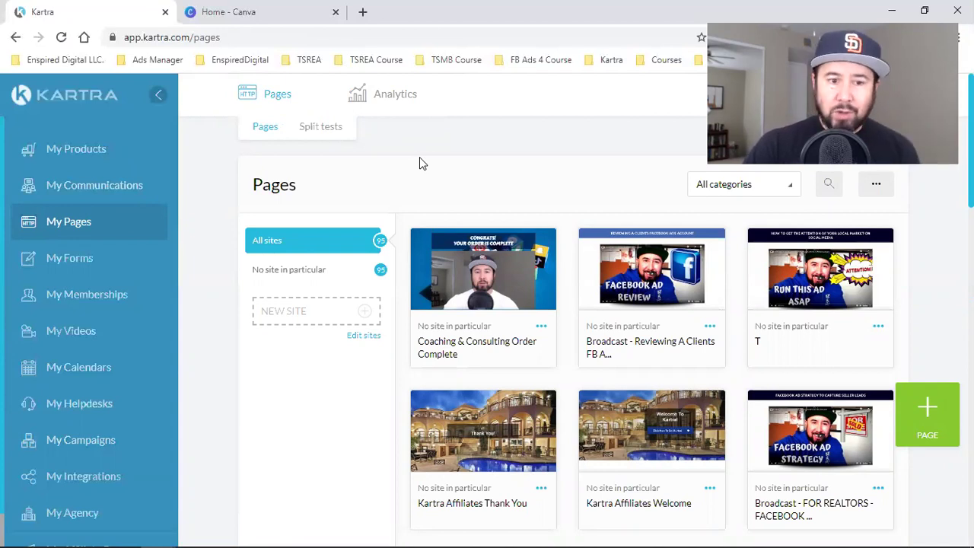
click(711, 190)
scroll(739, 289, down, 1)
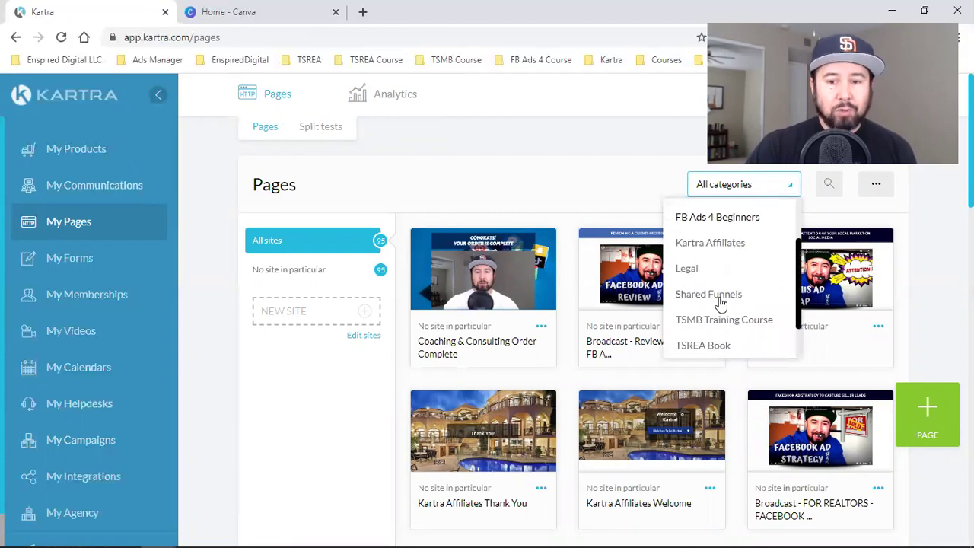
scroll(723, 324, down, 1)
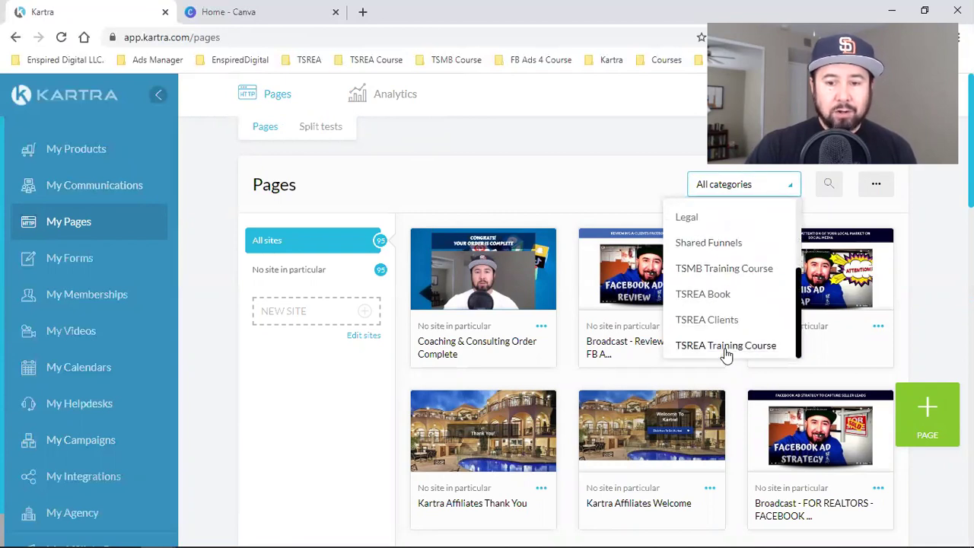
click(723, 348)
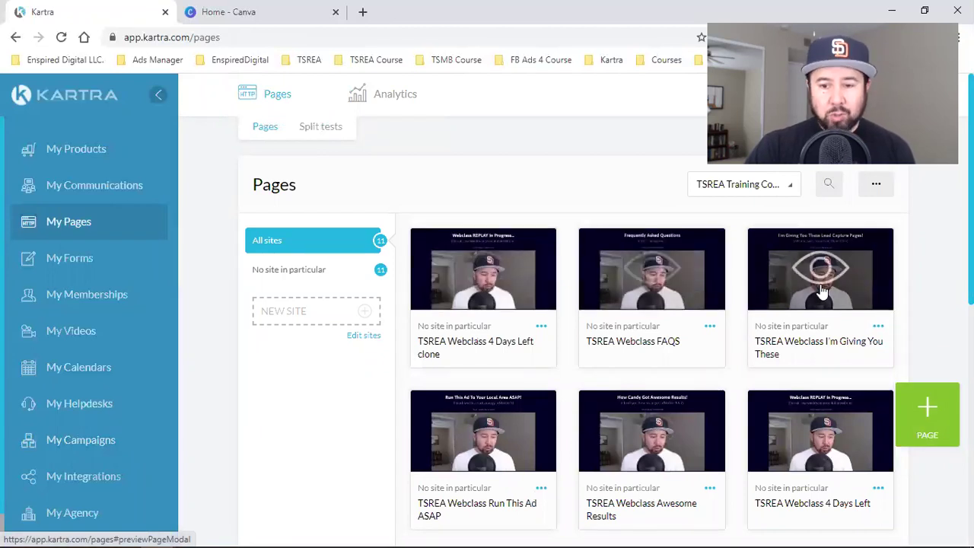
- Look through the filtered pages, preview the TSREA Webclass Registration page and close the preview
scroll(822, 291, down, 2)
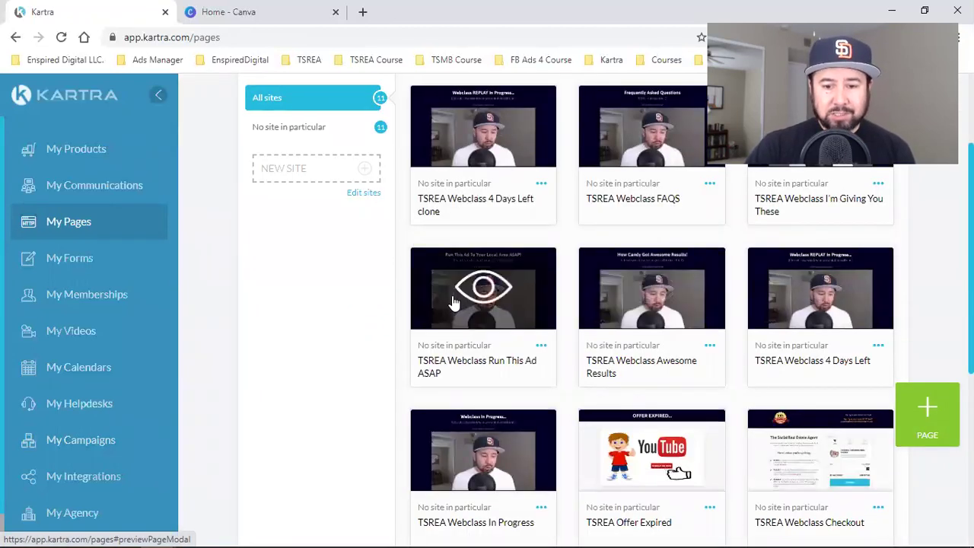
scroll(456, 304, down, 2)
scroll(670, 313, down, 1)
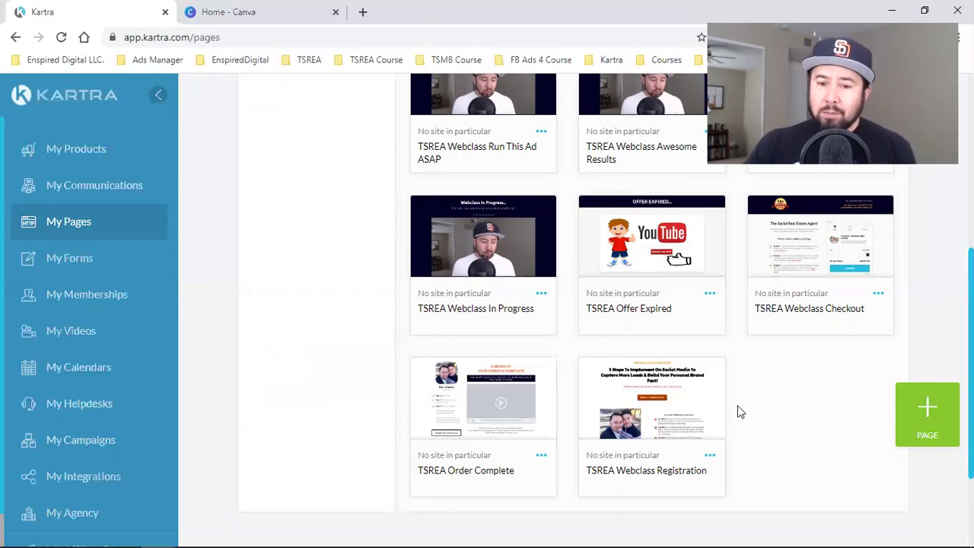
mouse_move(645, 394)
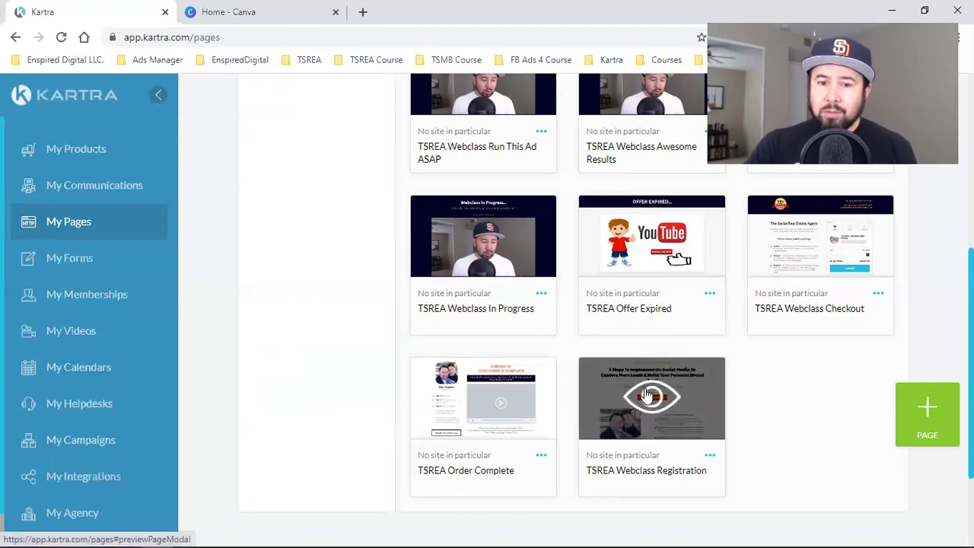
mouse_move(513, 220)
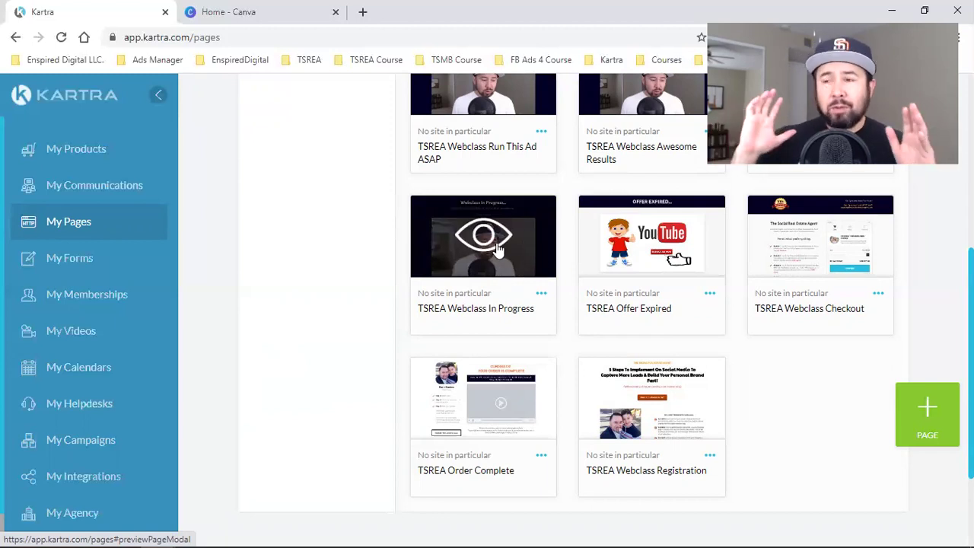
click(649, 392)
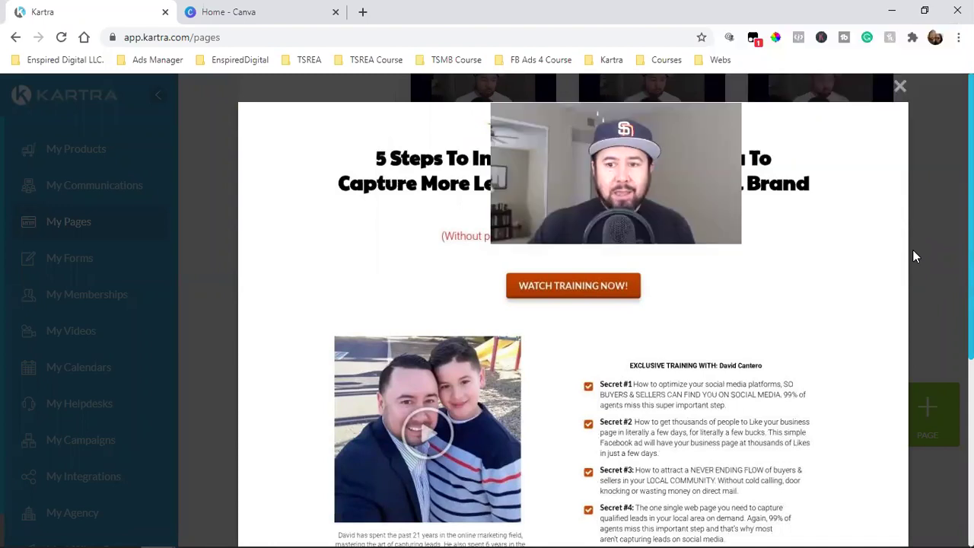
click(899, 86)
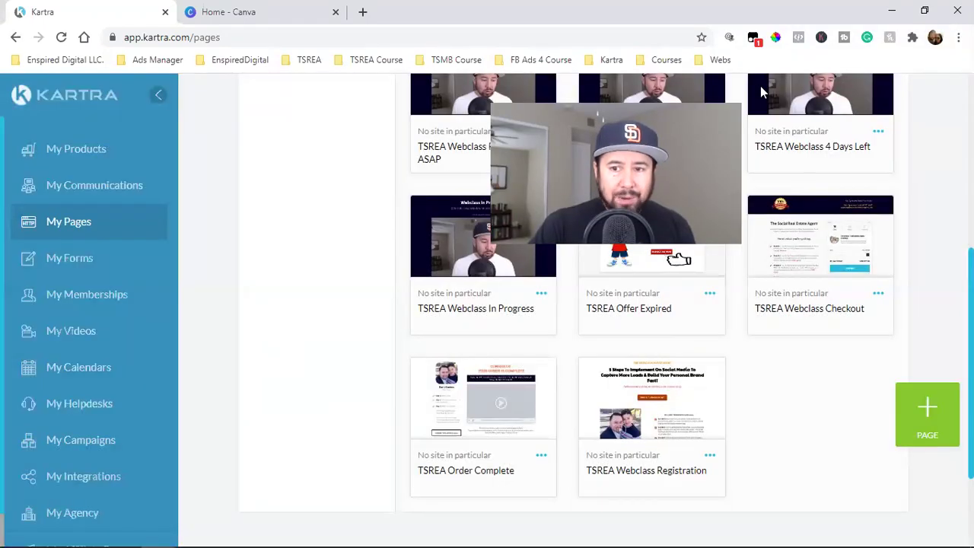
- Highlight the TSREA Webclass In Progress page title, preview that page in full and close the preview
triple_click(481, 309)
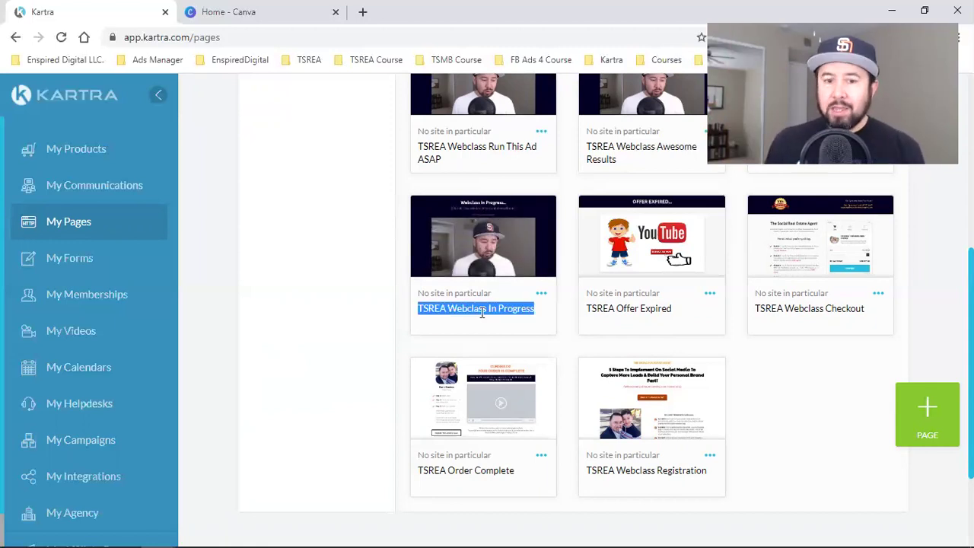
click(464, 252)
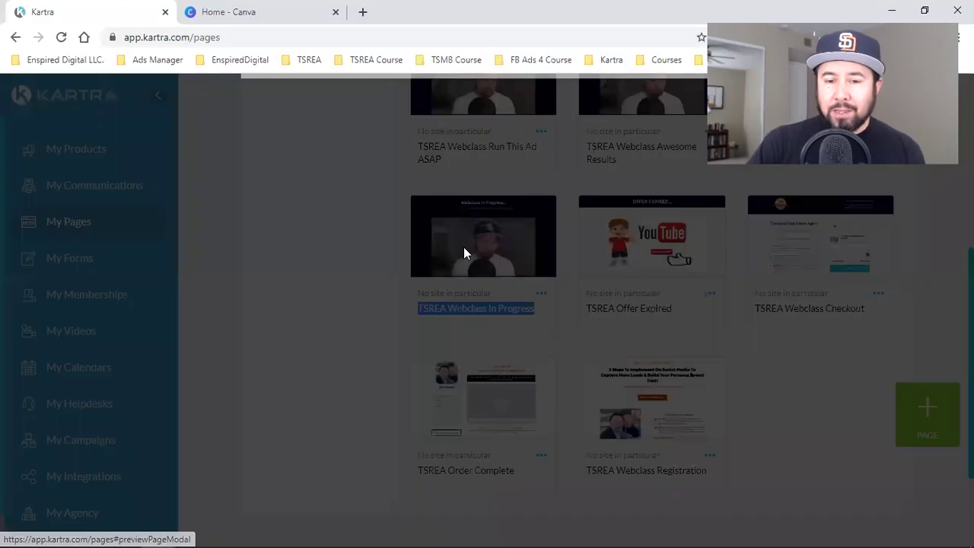
scroll(497, 289, down, 5)
scroll(498, 295, up, 5)
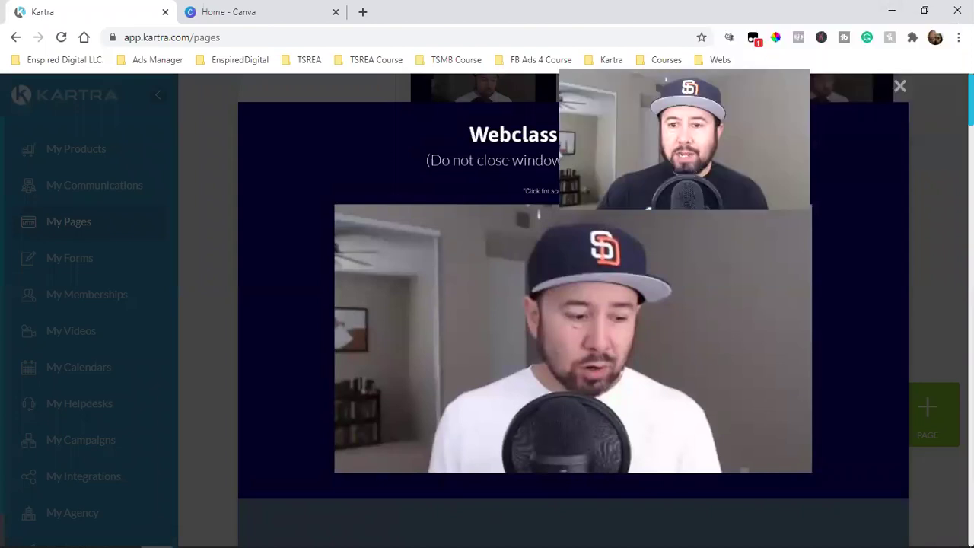
click(864, 83)
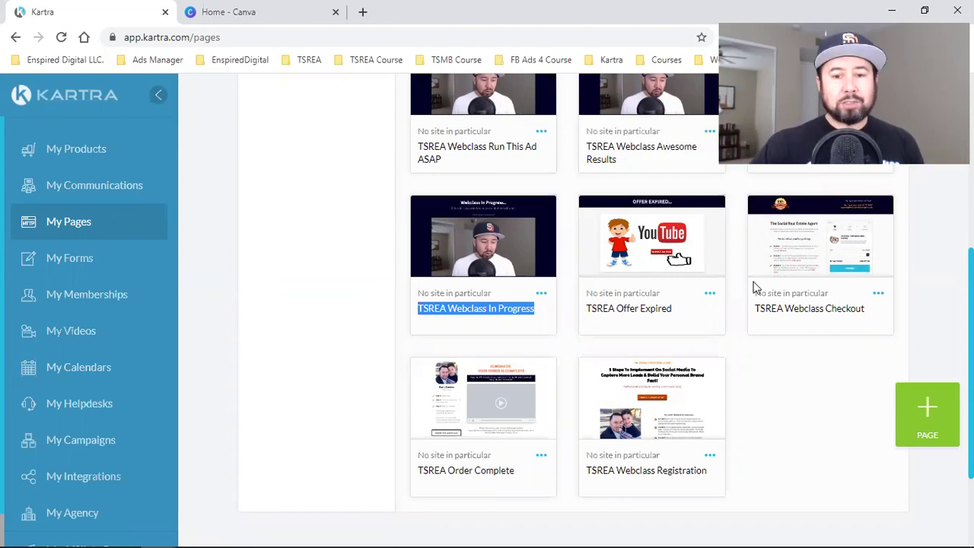
- Point out the flow from the TSREA Webclass Registration page to TSREA Webclass In Progress, highlighting the latter's title
mouse_move(662, 415)
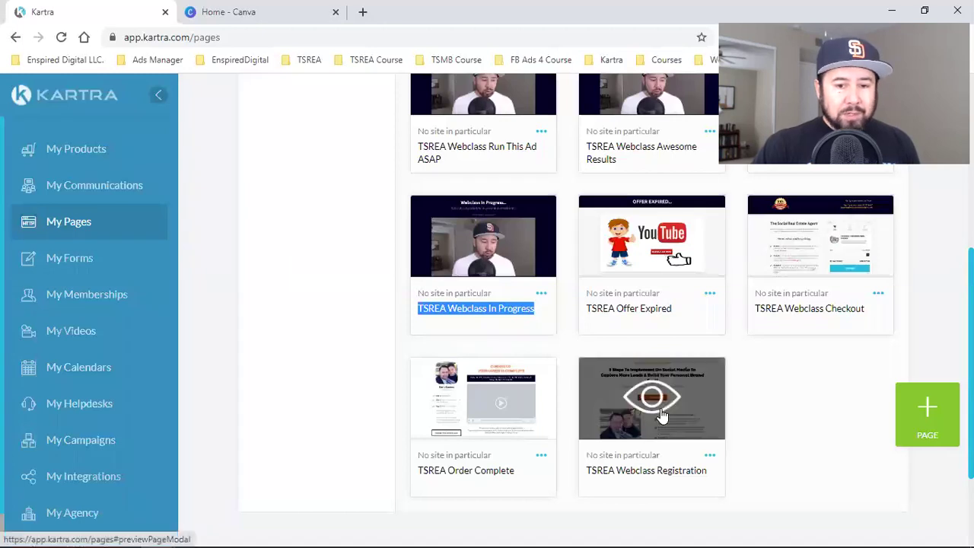
mouse_move(478, 254)
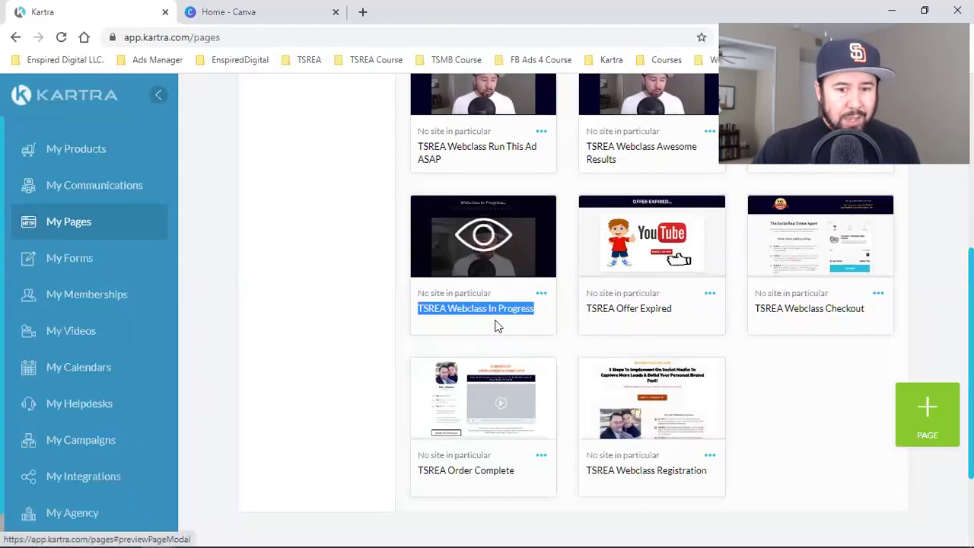
scroll(194, 369, up, 2)
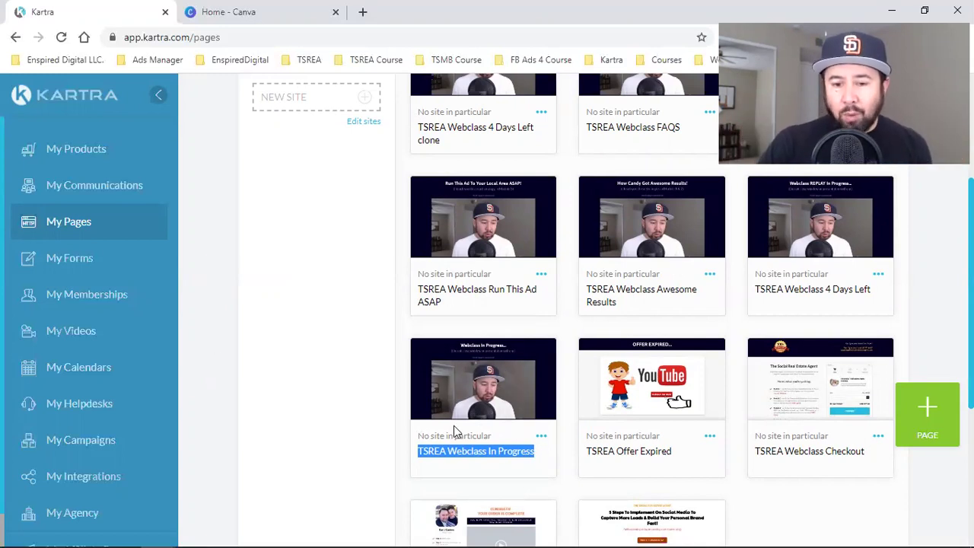
triple_click(466, 451)
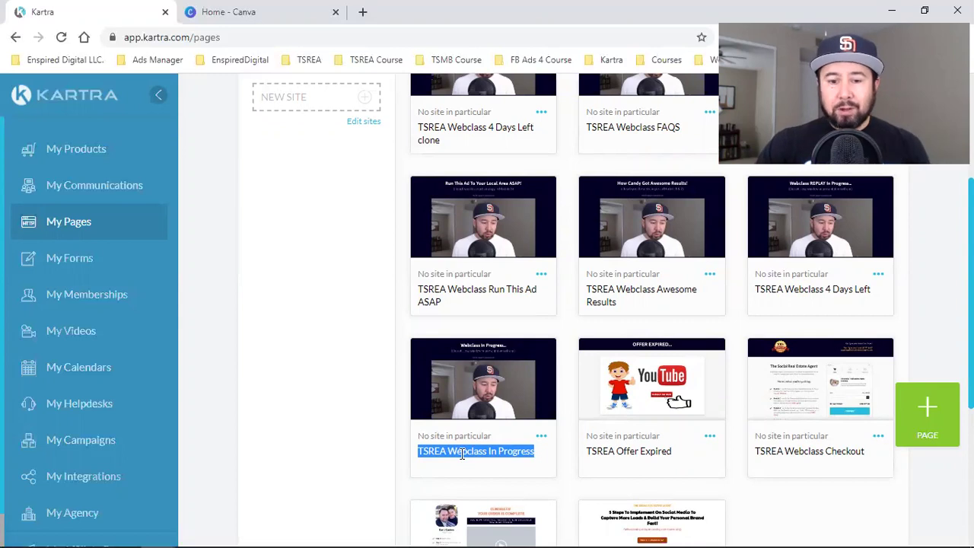
triple_click(461, 454)
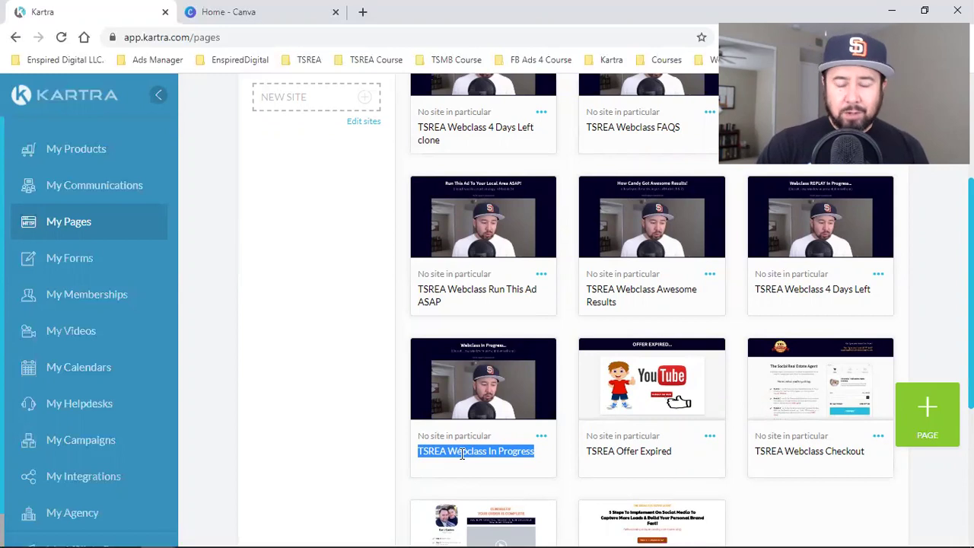
click(462, 454)
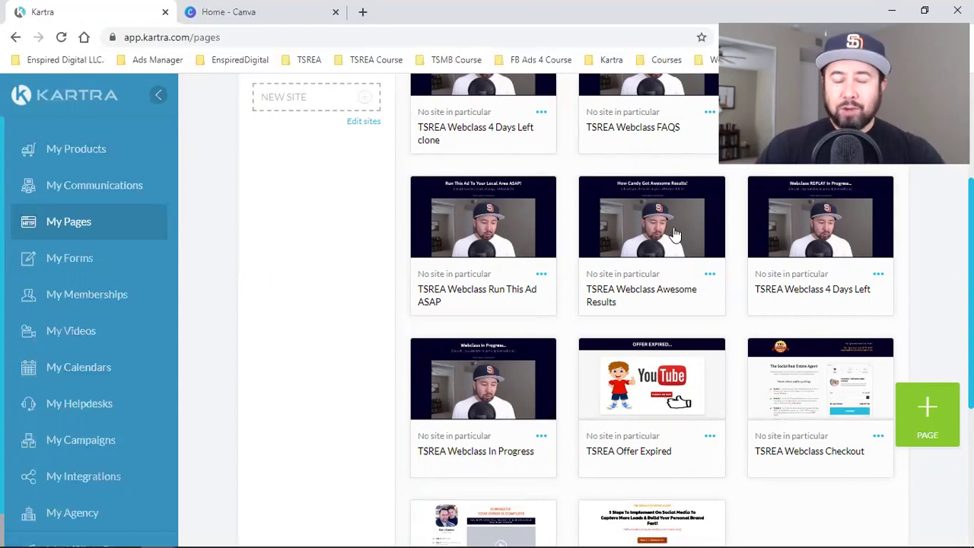
- Examine the webclass follow-up pages, from TSREA Webclass In Progress through 4 Days Left, Awesome Results, Run This Ad ASAP and FAQS
scroll(652, 391, up, 1)
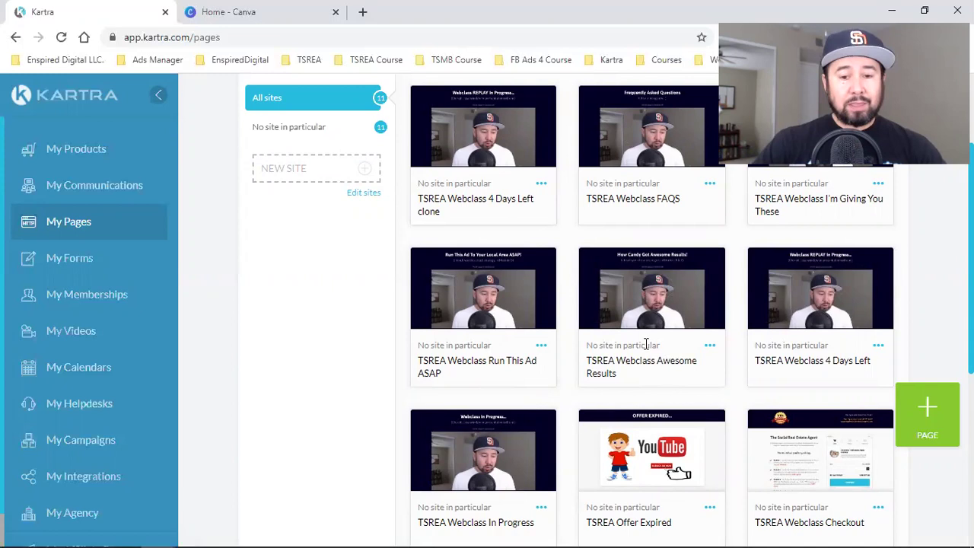
scroll(645, 344, down, 2)
triple_click(474, 378)
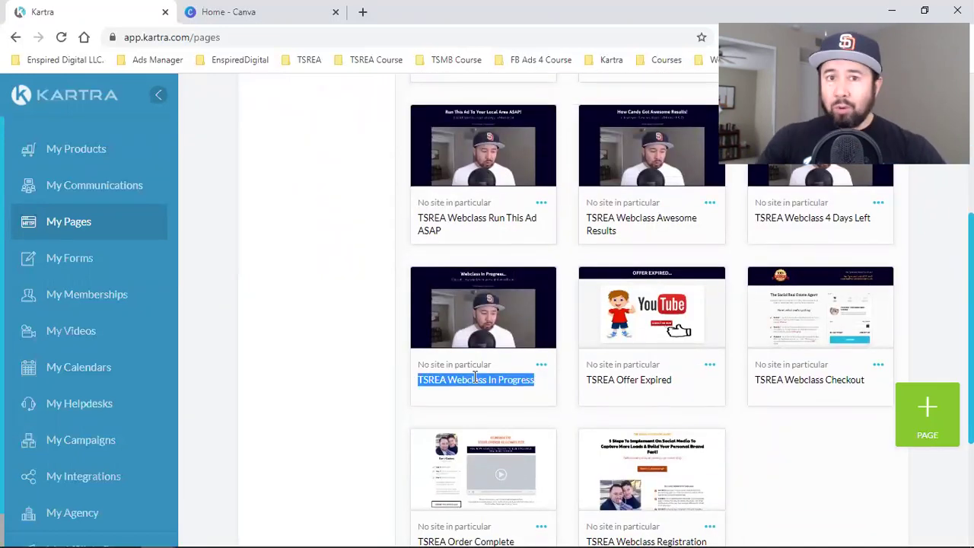
scroll(487, 388, up, 2)
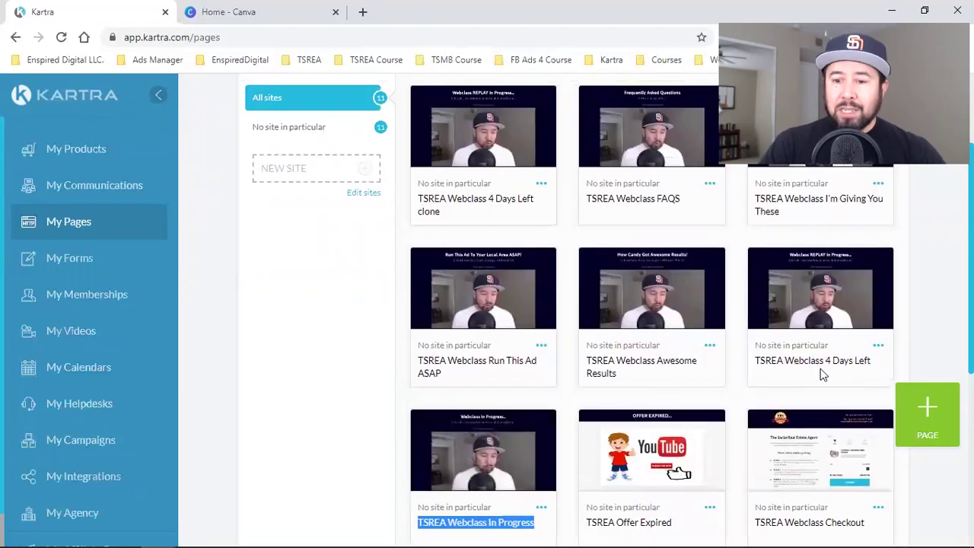
drag(832, 361, 434, 363)
scroll(529, 355, up, 1)
drag(799, 280, 733, 281)
drag(642, 281, 818, 267)
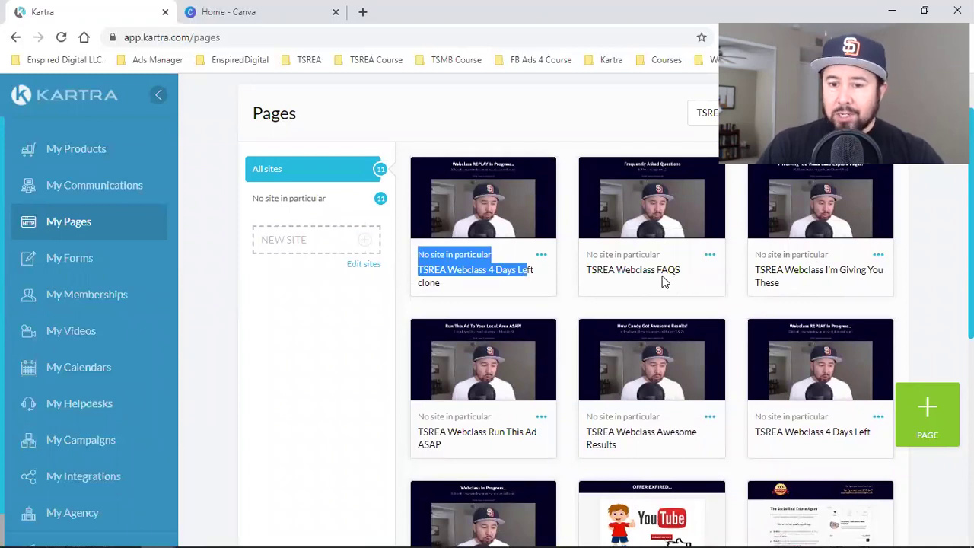
- Look over the remaining TSREA webclass pages, including TSREA Offer Expired and TSREA Webclass Checkout
mouse_move(649, 233)
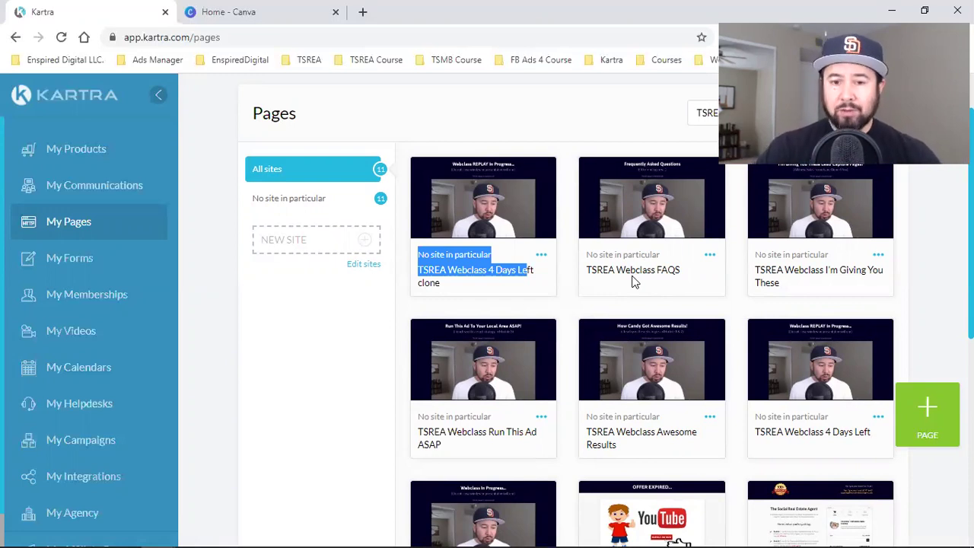
scroll(632, 282, down, 4)
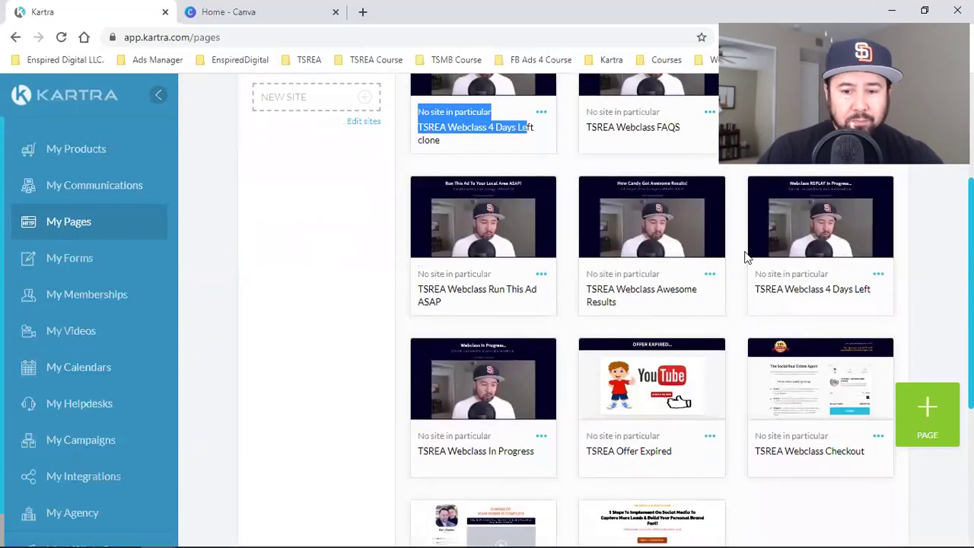
scroll(646, 402, up, 5)
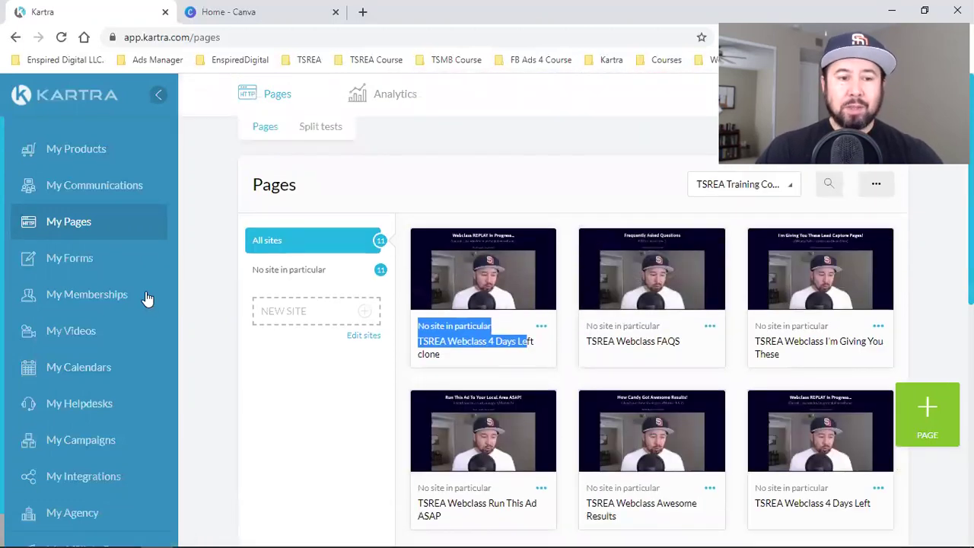
- Open the forms overview and highlight the title of the TSREA Webclass Registration form
click(65, 260)
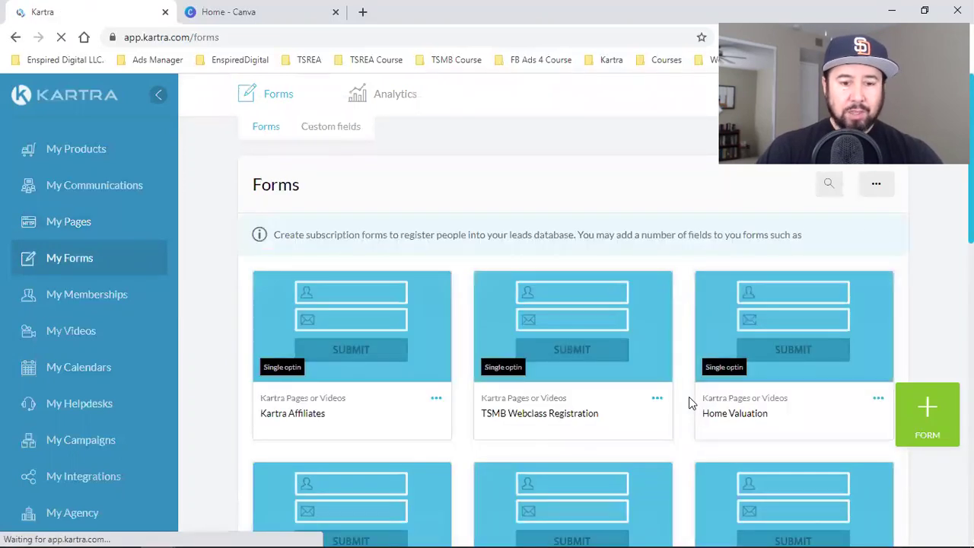
scroll(613, 405, down, 5)
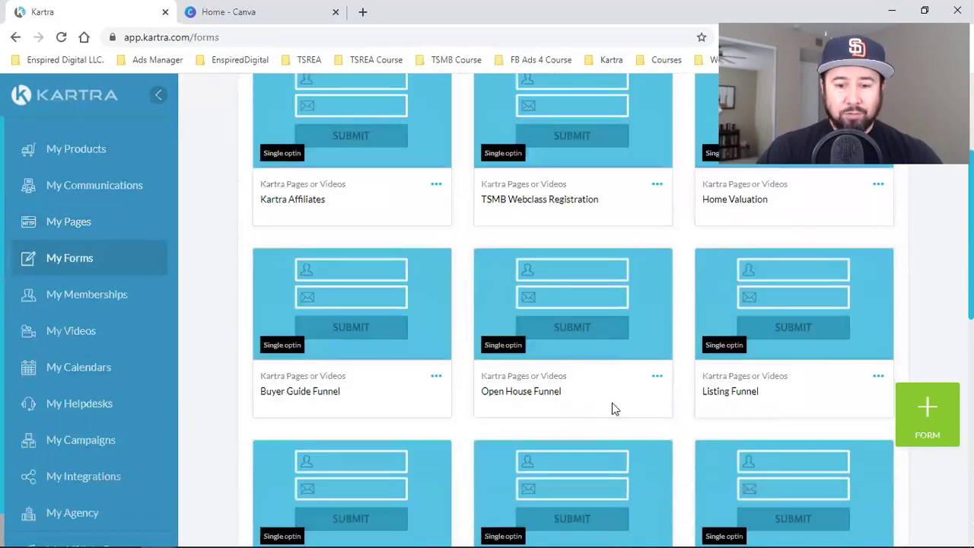
scroll(620, 405, down, 2)
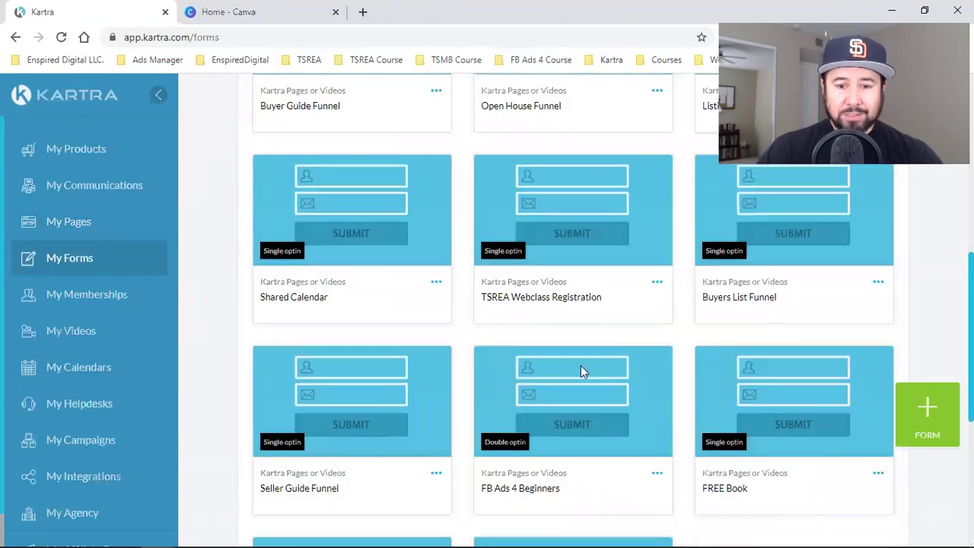
triple_click(549, 299)
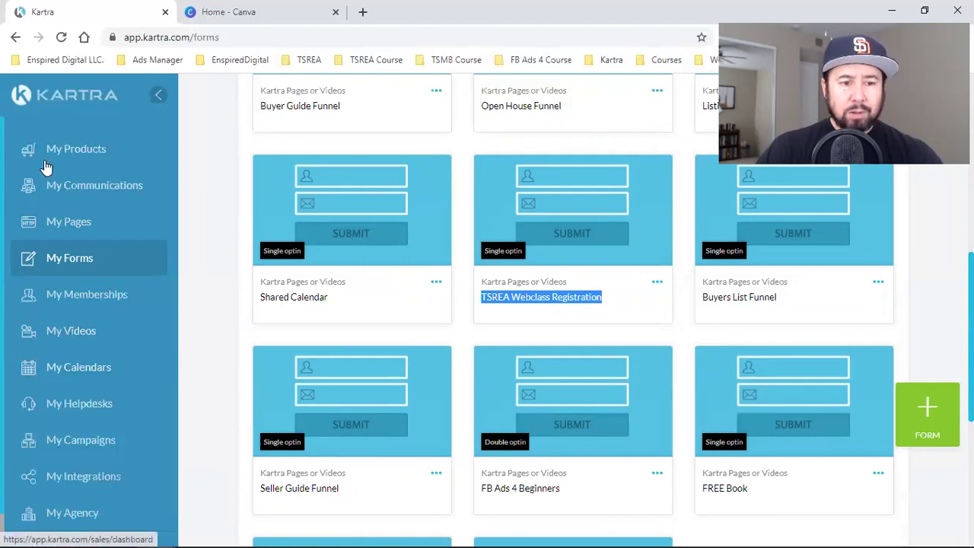
- Open the lead lists and load more entries to find the TSREA webclass lists
click(89, 192)
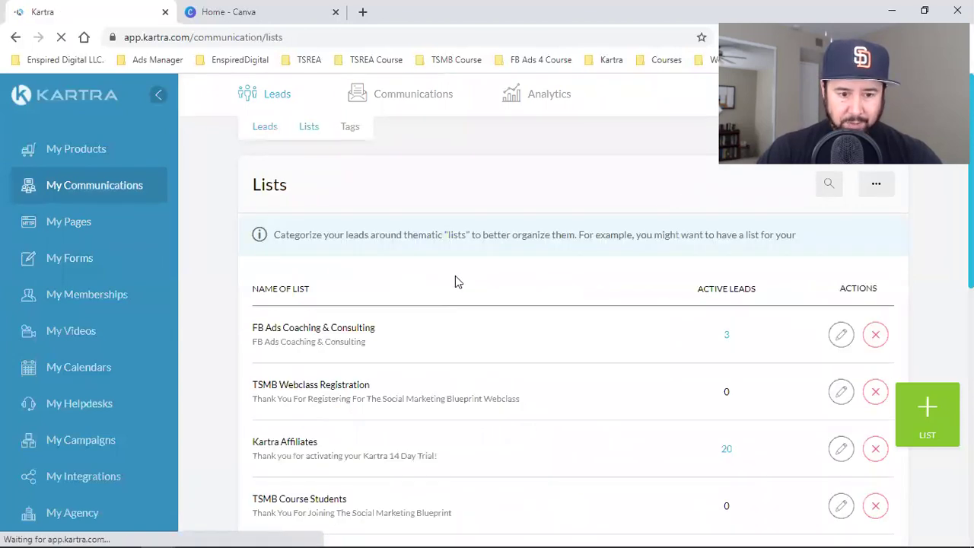
scroll(455, 278, down, 3)
scroll(455, 281, down, 4)
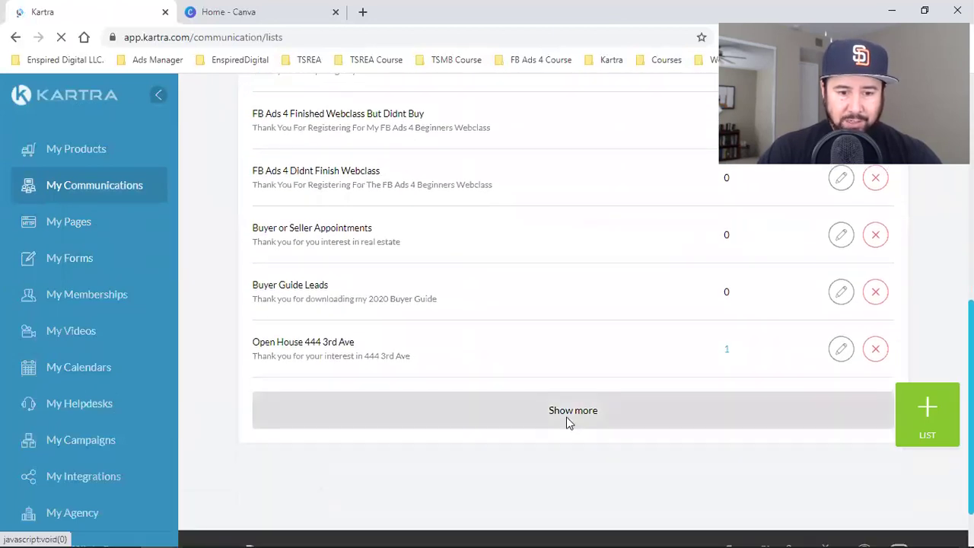
click(573, 410)
scroll(568, 422, down, 3)
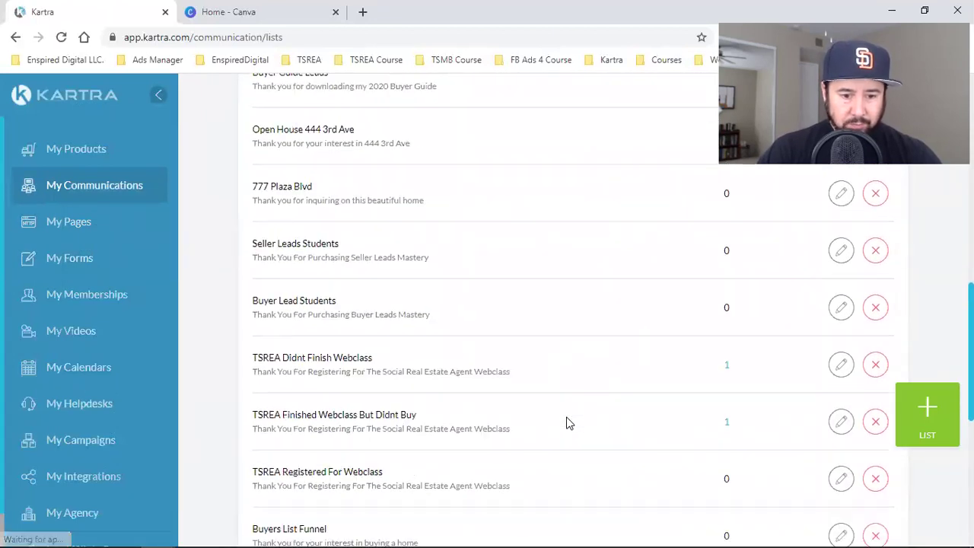
scroll(567, 422, down, 1)
scroll(566, 423, down, 1)
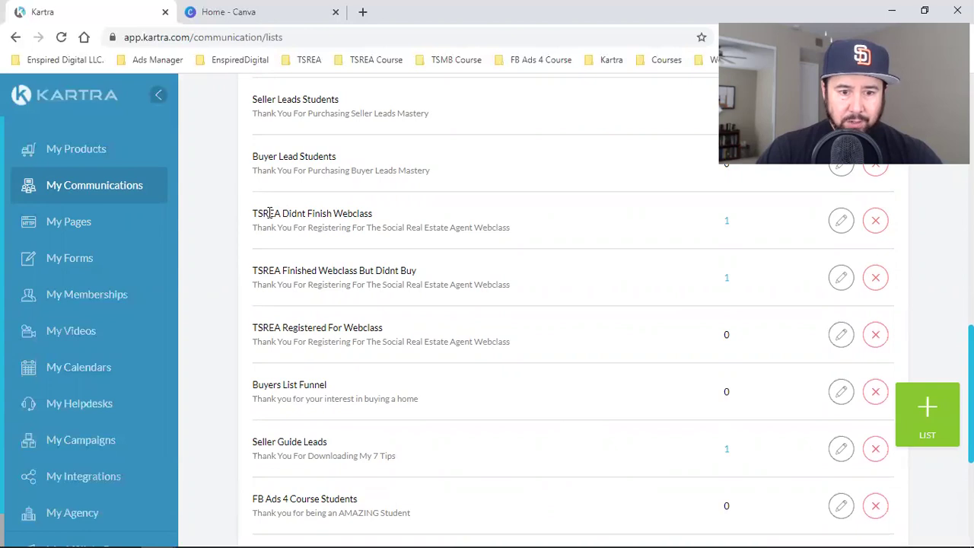
- Highlight the list names TSREA Didnt Finish Webclass, TSREA Finished Webclass But Didnt Buy and TSREA Registered For Webclass in turn
drag(269, 214, 376, 216)
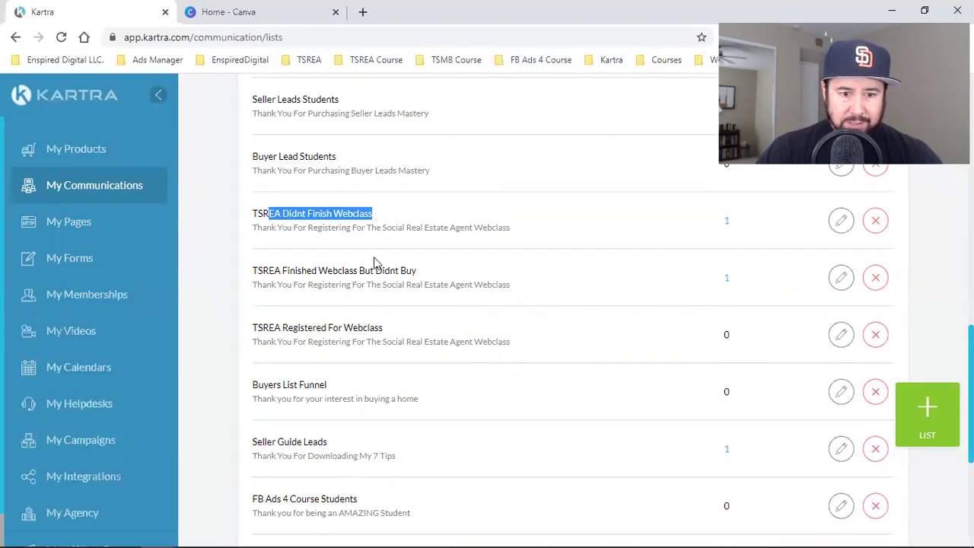
drag(297, 271, 408, 271)
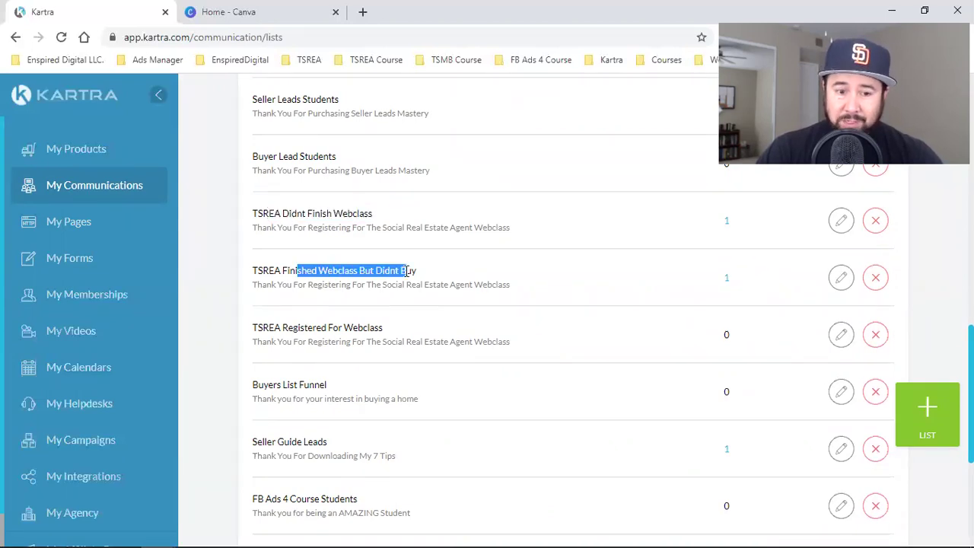
drag(293, 327, 391, 333)
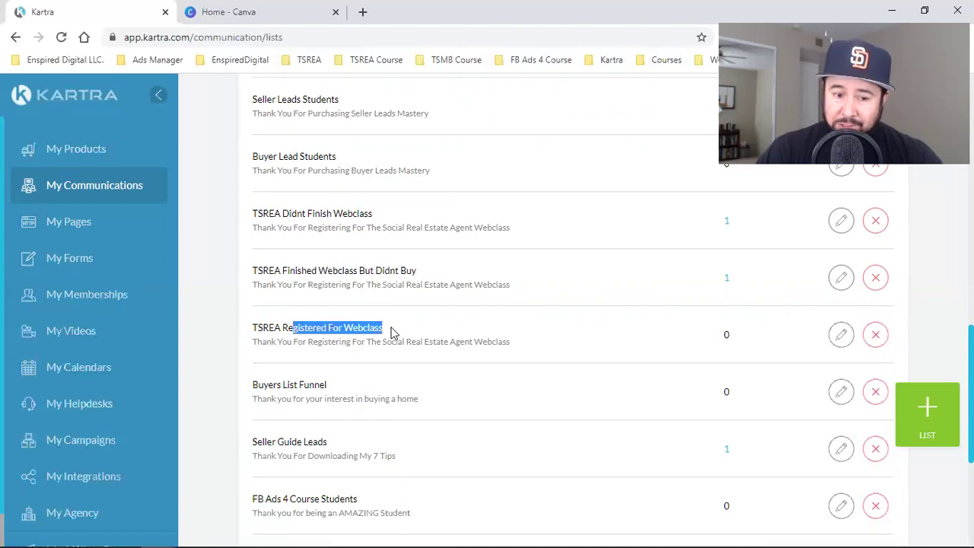
- Load the rest of the lead lists and highlight the TSREA Course Students list name
scroll(522, 342, down, 2)
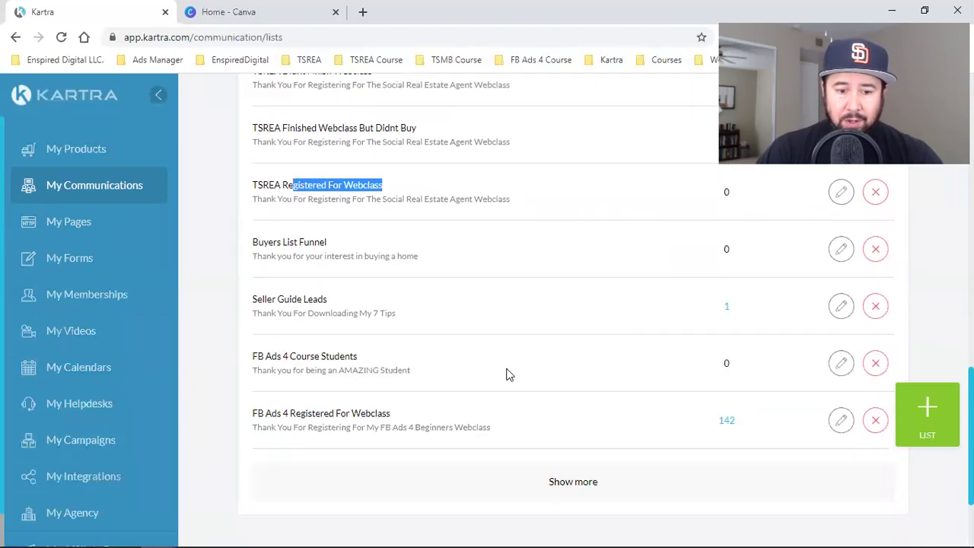
click(544, 489)
scroll(576, 388, down, 2)
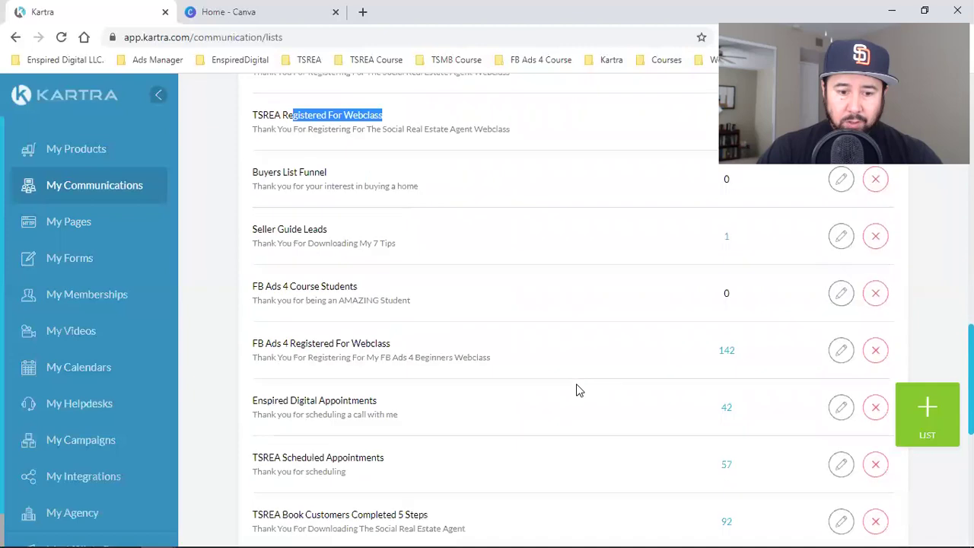
scroll(576, 390, down, 1)
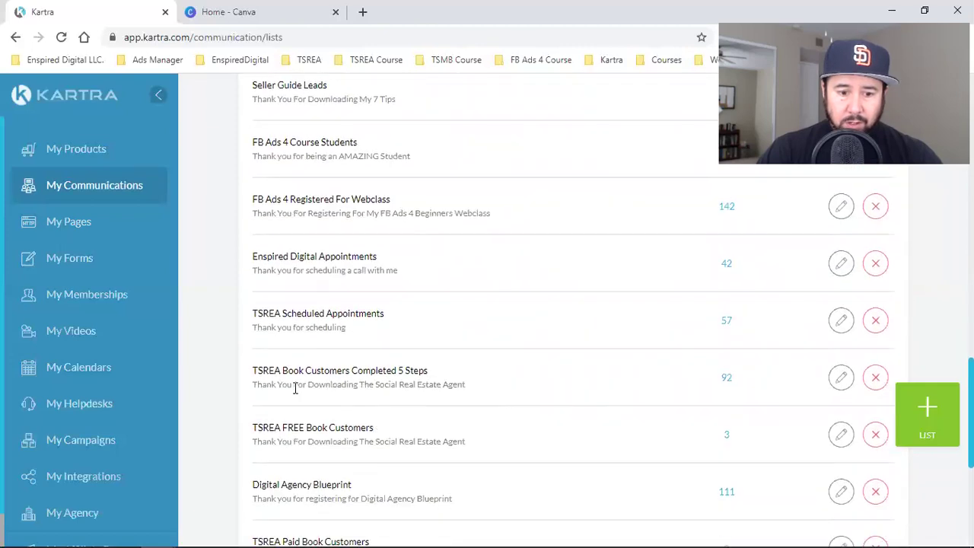
scroll(296, 388, down, 2)
scroll(296, 392, down, 1)
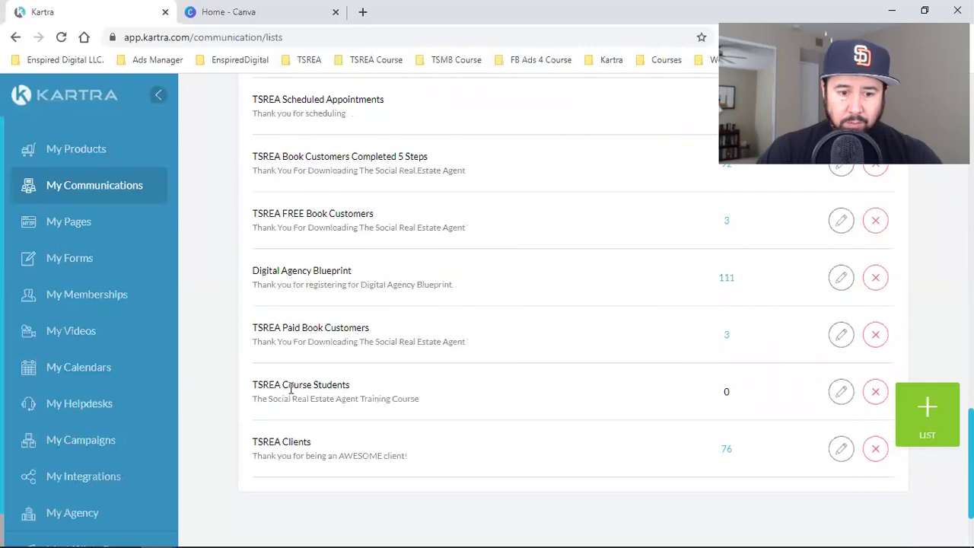
drag(284, 384, 411, 392)
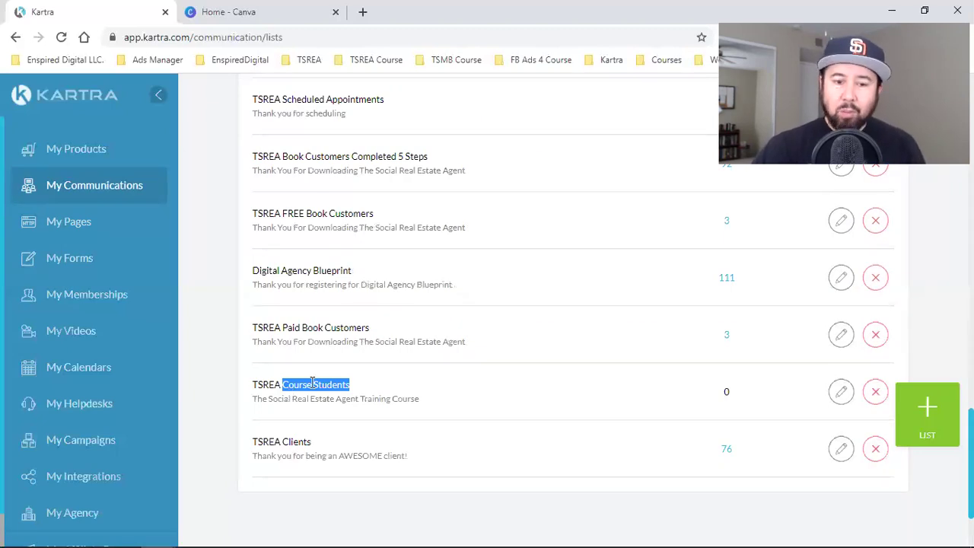
triple_click(310, 387)
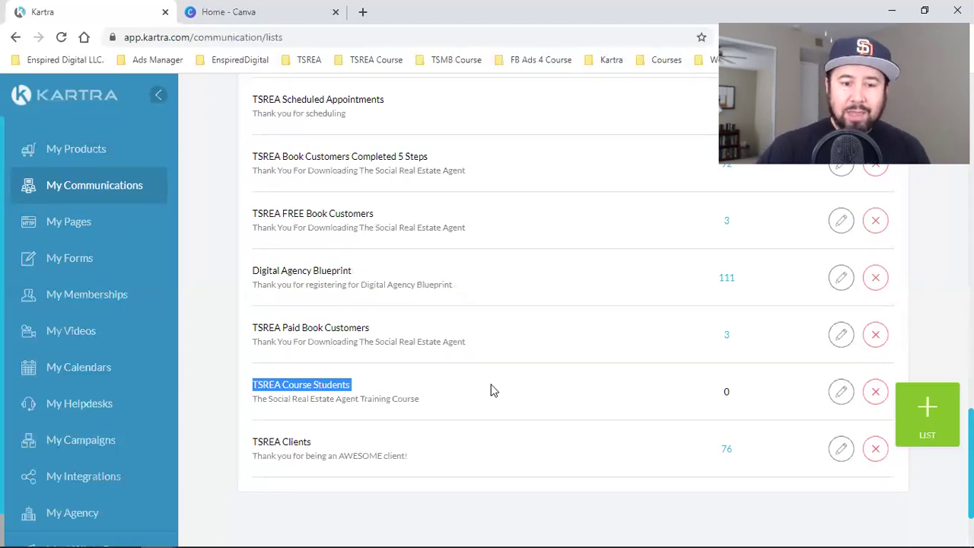
- Go back to the TSREA webclass lists and point out Registered For Webclass, Finished Webclass But Didnt Buy and Didnt Finish Webclass
scroll(491, 389, up, 5)
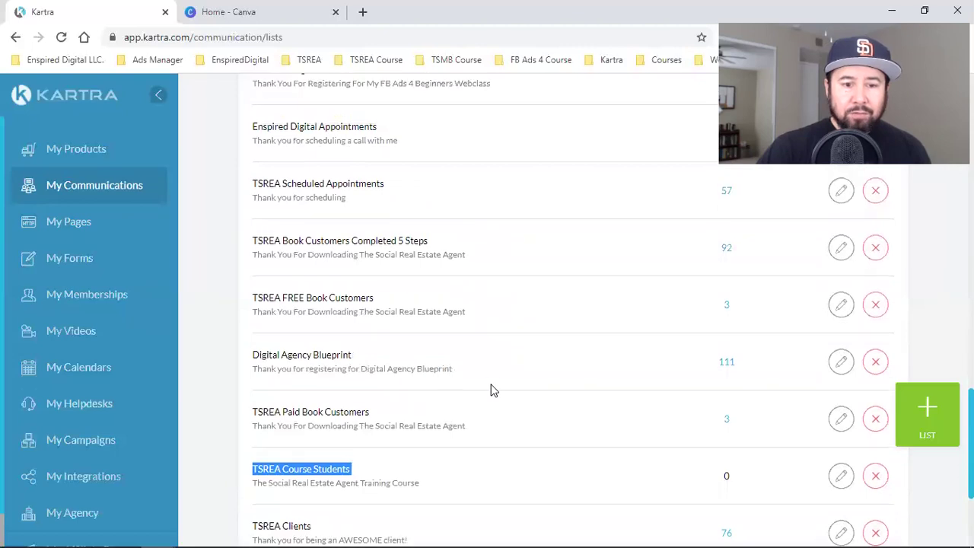
scroll(291, 283, up, 4)
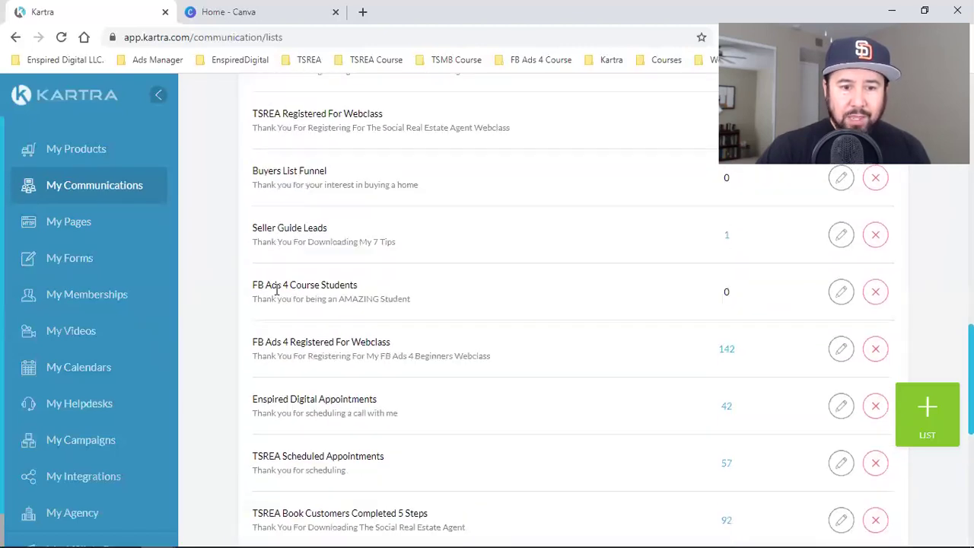
drag(288, 255, 515, 312)
scroll(511, 327, up, 2)
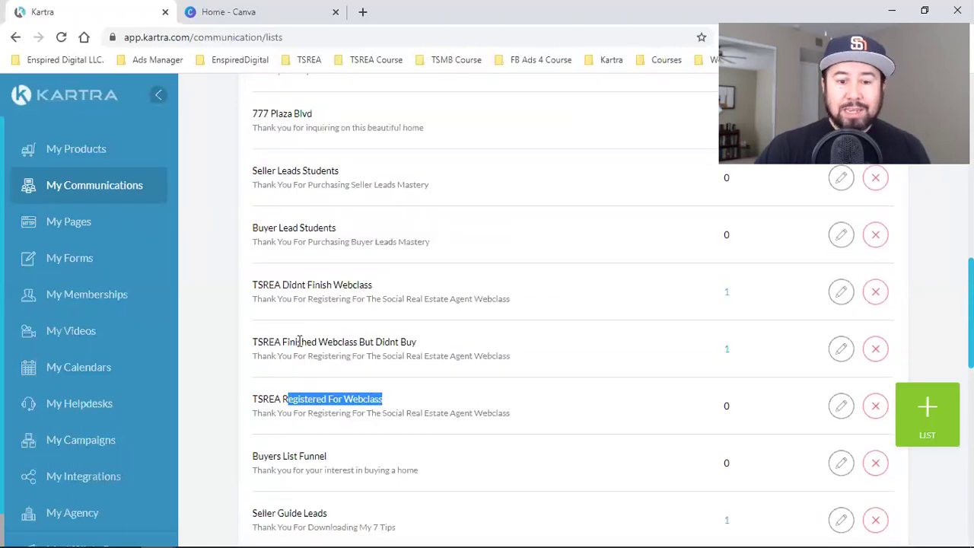
drag(297, 346, 499, 354)
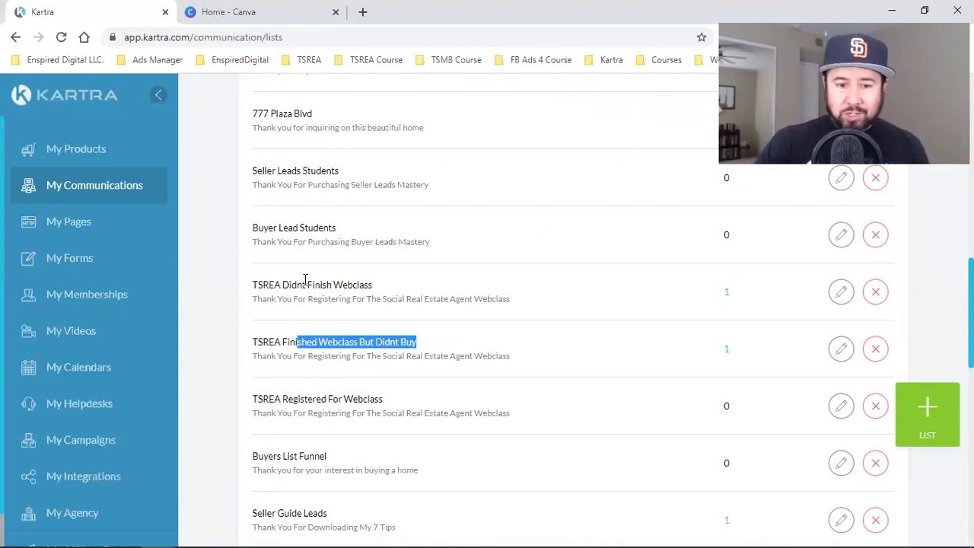
drag(287, 282, 374, 287)
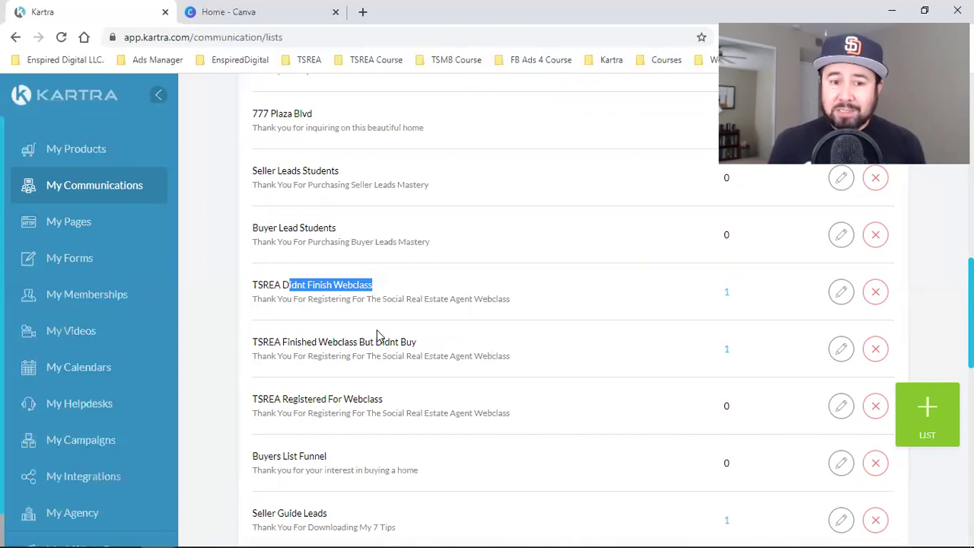
triple_click(327, 284)
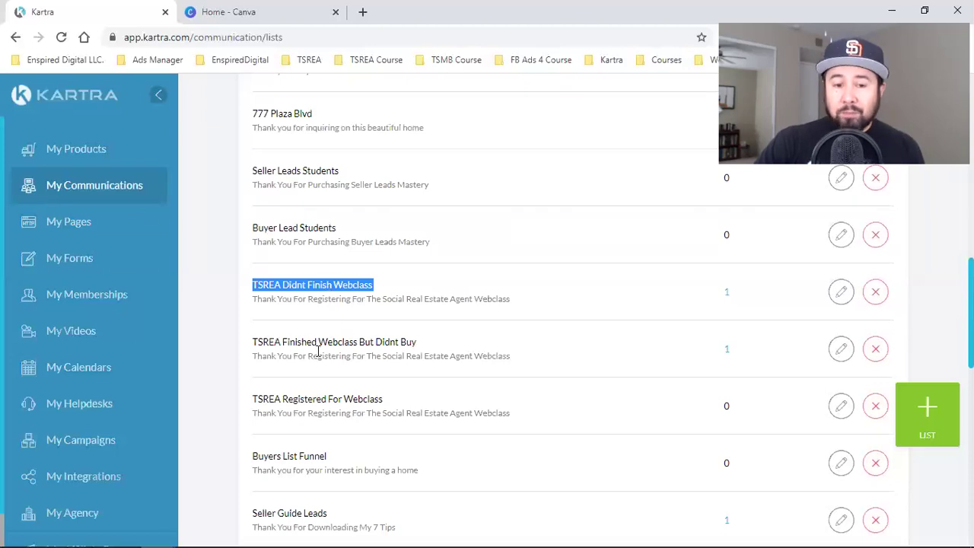
drag(283, 343, 421, 347)
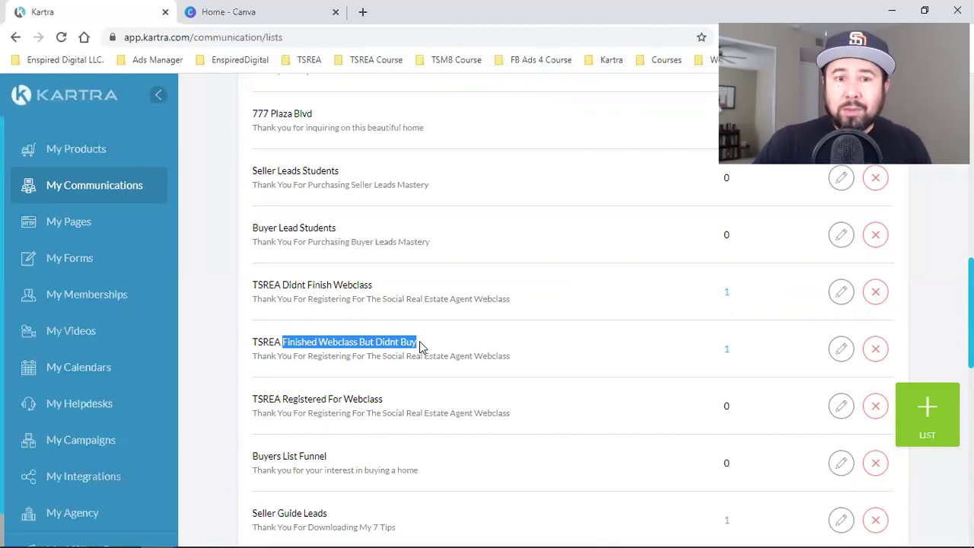
- Show the lead's move from TSREA Registered For Webclass to TSREA Course Students by highlighting both list names
scroll(421, 347, down, 1)
drag(317, 328, 379, 328)
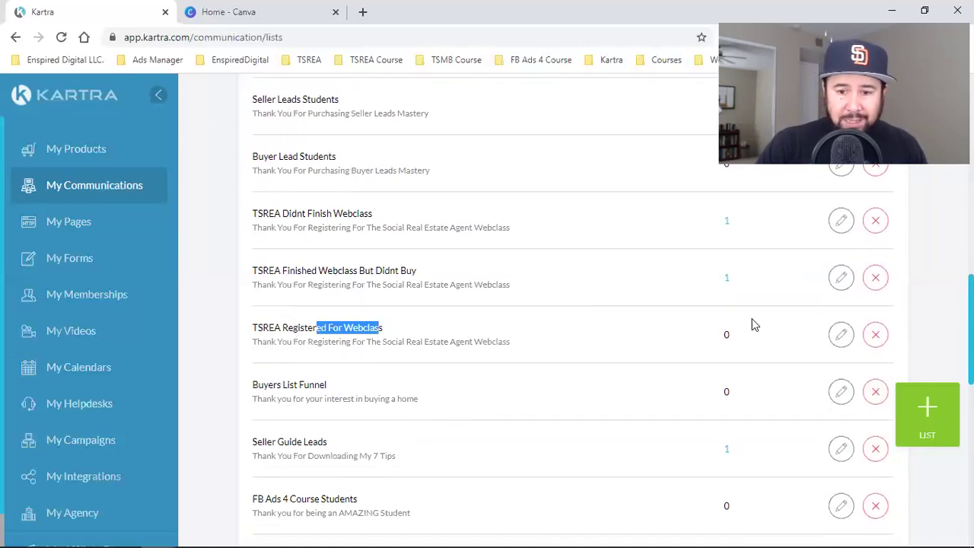
scroll(388, 345, down, 5)
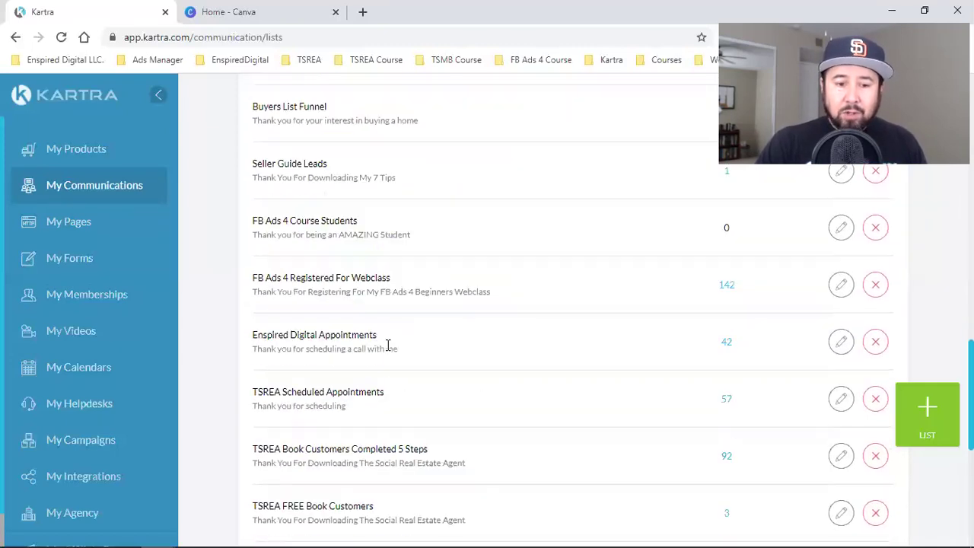
scroll(388, 345, down, 3)
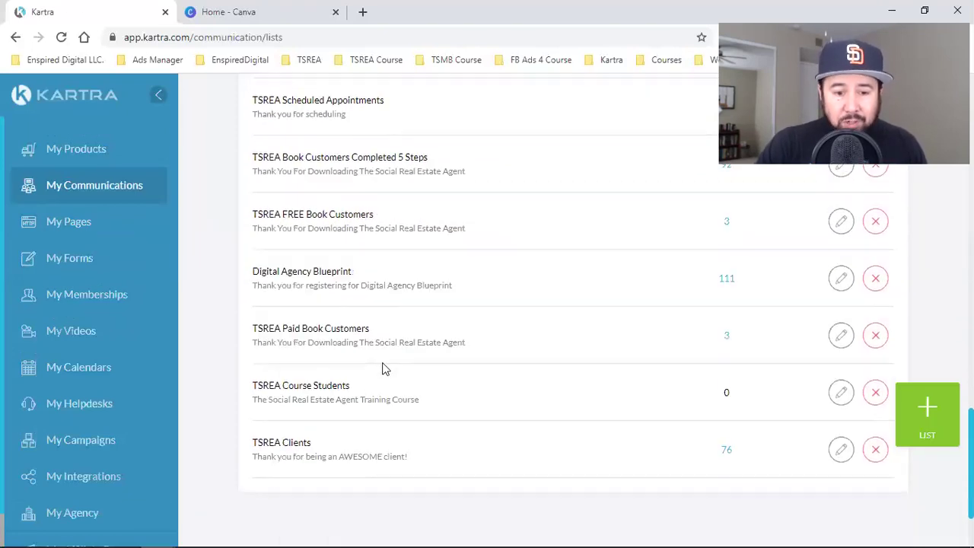
drag(274, 385, 411, 391)
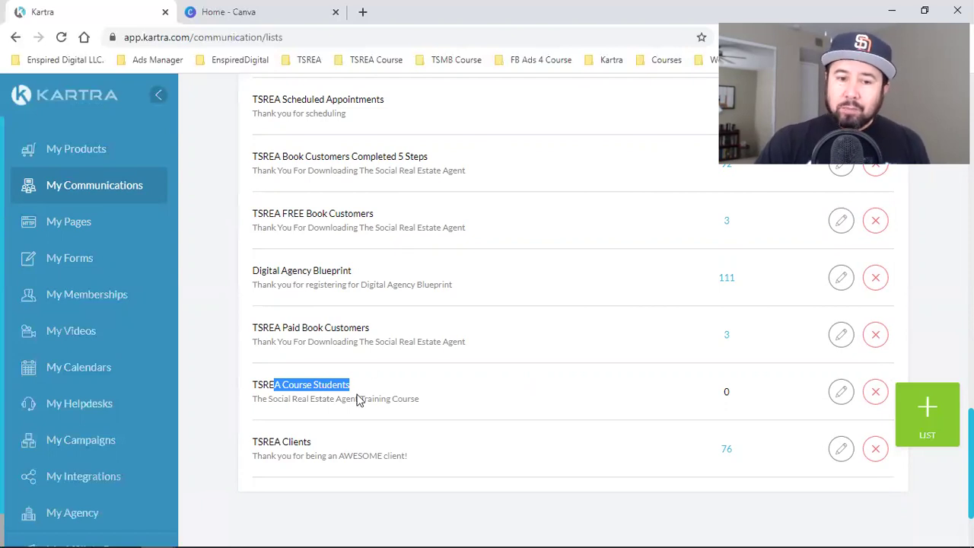
- Open the communication sequences and find the TSREA Webclass 4 Days Left sequence
scroll(465, 299, up, 15)
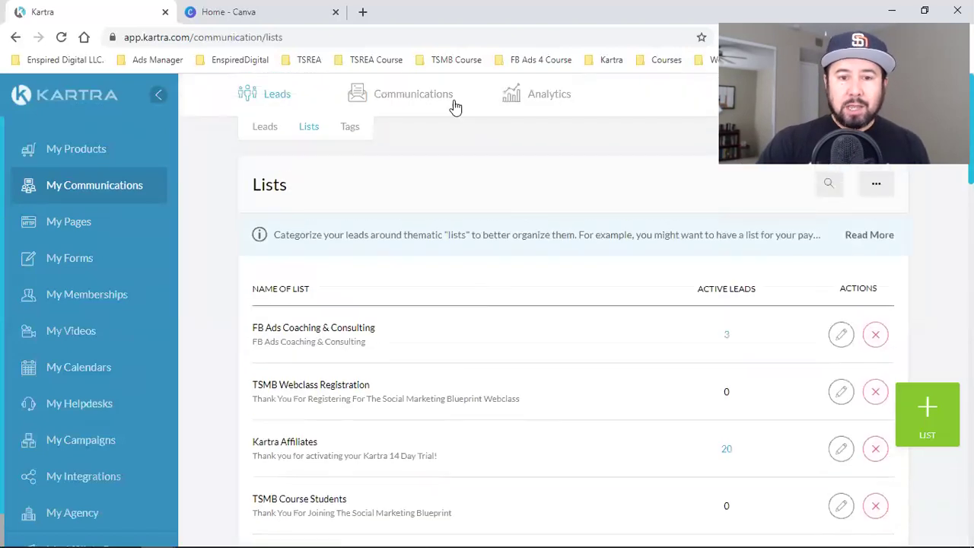
mouse_move(414, 98)
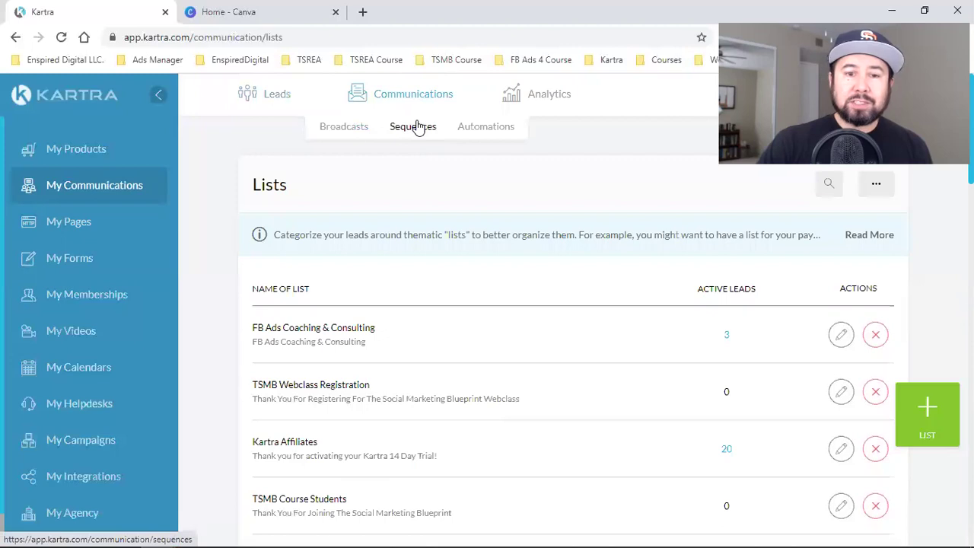
click(417, 128)
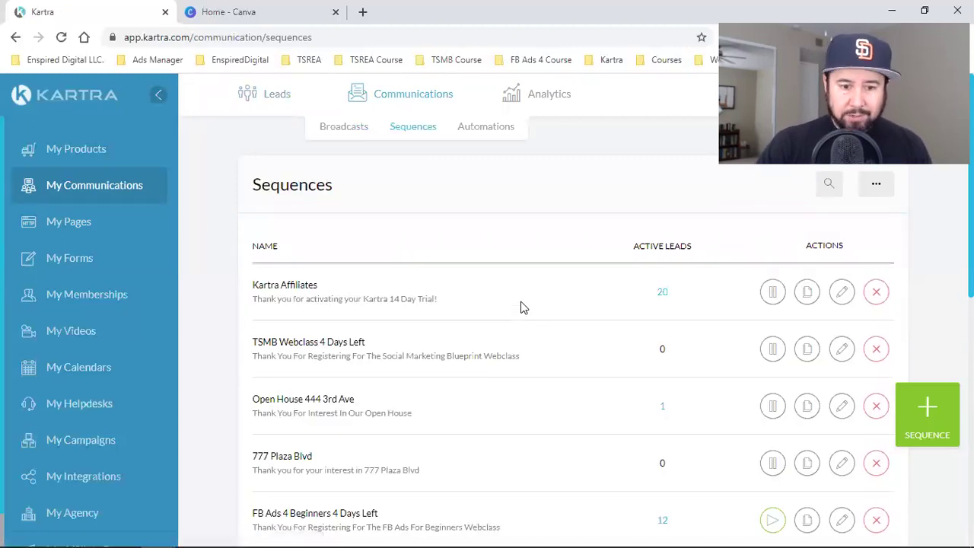
scroll(522, 307, down, 3)
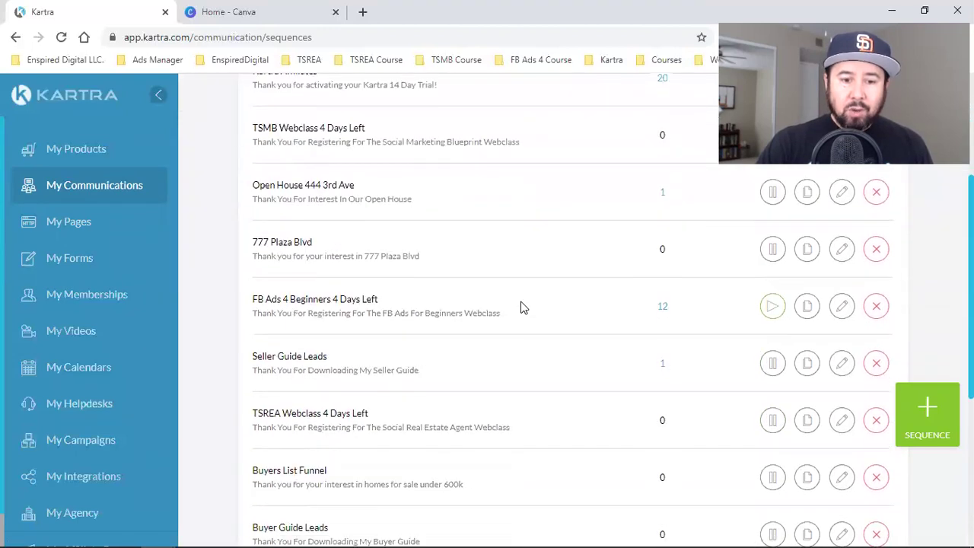
- Highlight the TSREA Webclass 4 Days Left sequence name and open that sequence for editing
drag(291, 415, 337, 415)
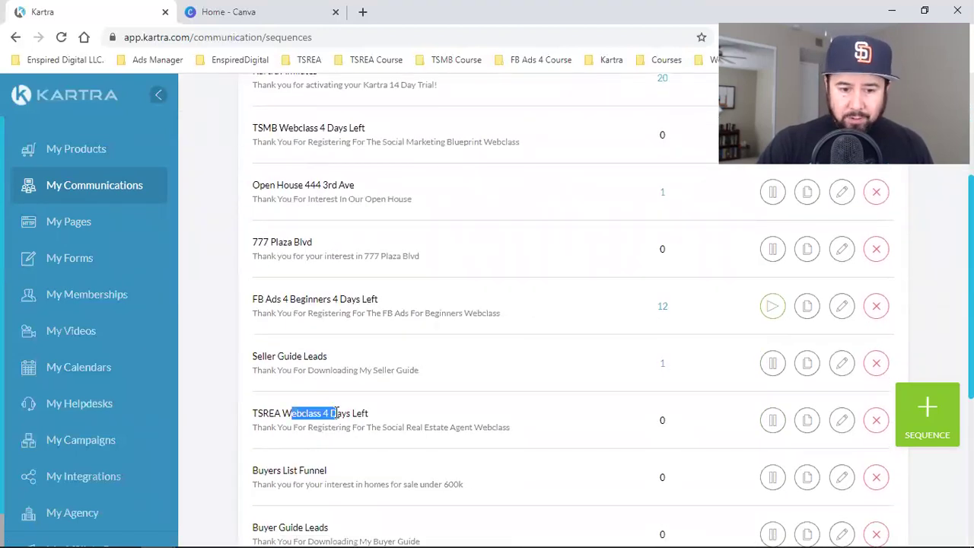
scroll(336, 413, down, 1)
click(277, 343)
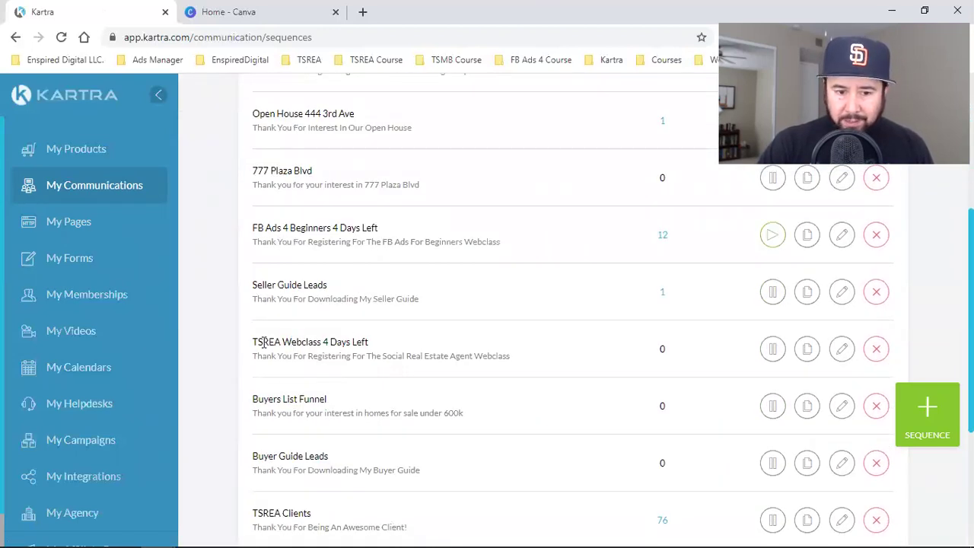
drag(263, 343, 480, 343)
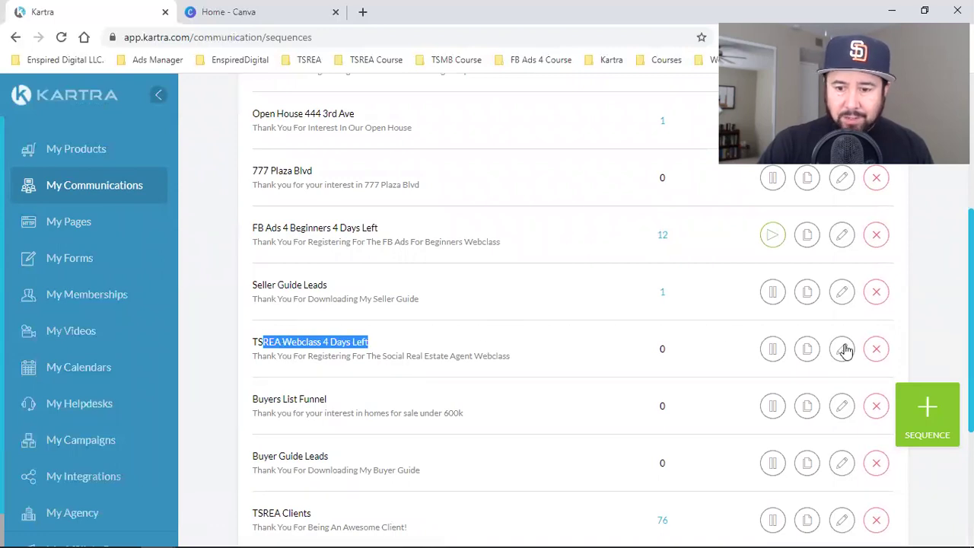
click(843, 349)
click(700, 130)
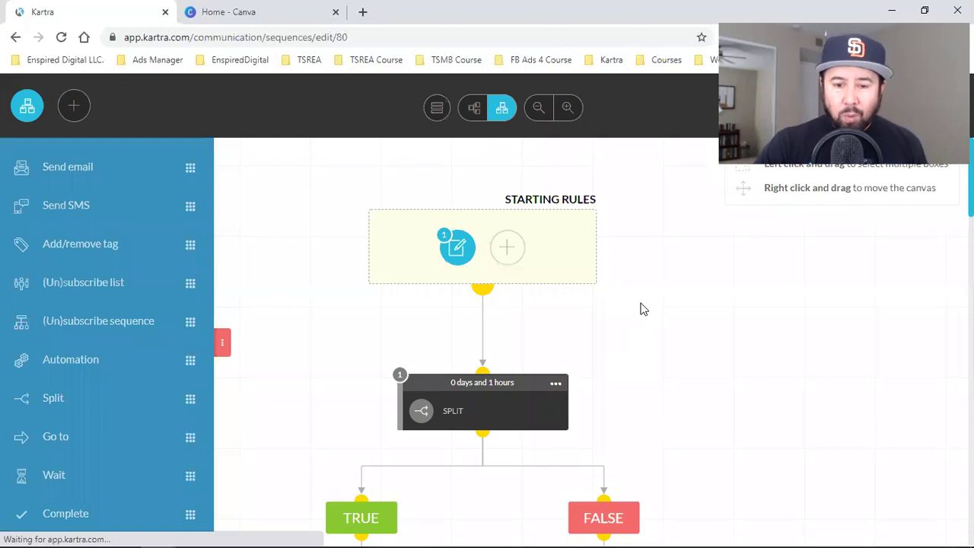
- Open the sequence's starting rules, highlight the TSREA Webclass Registration form rule, and close them
scroll(642, 306, down, 2)
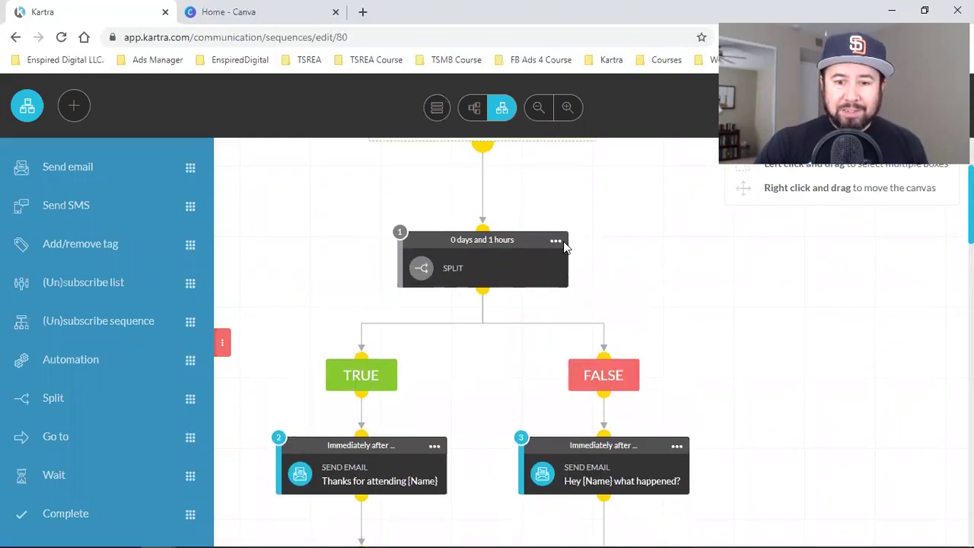
click(556, 239)
scroll(560, 323, up, 1)
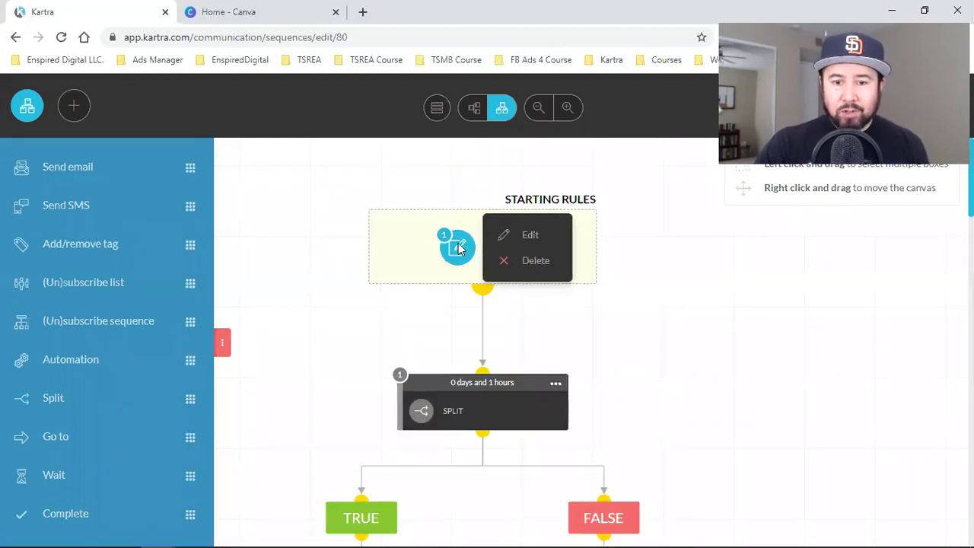
click(524, 233)
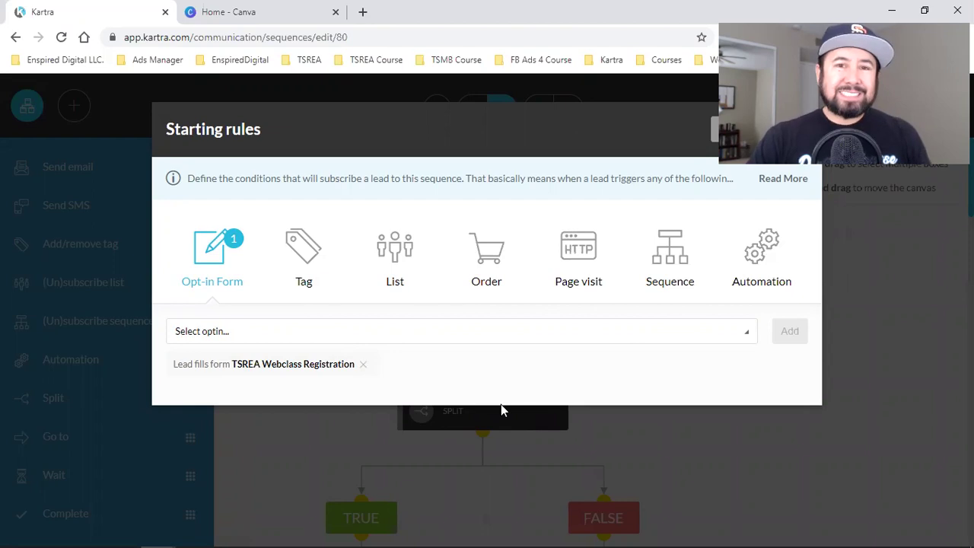
triple_click(260, 360)
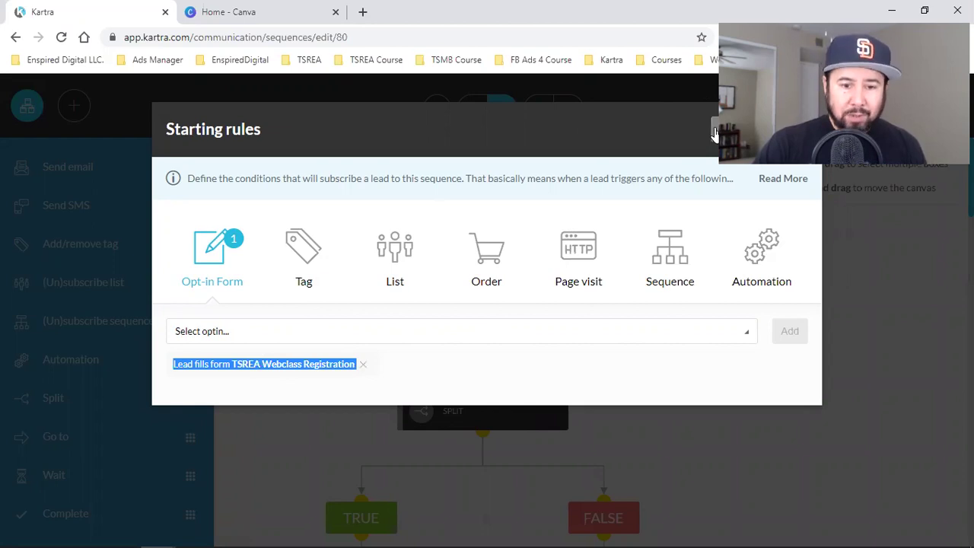
key(Escape)
- Open the first Split step's settings, highlight its TSREA Finished Webclass tag condition, and close them
click(555, 383)
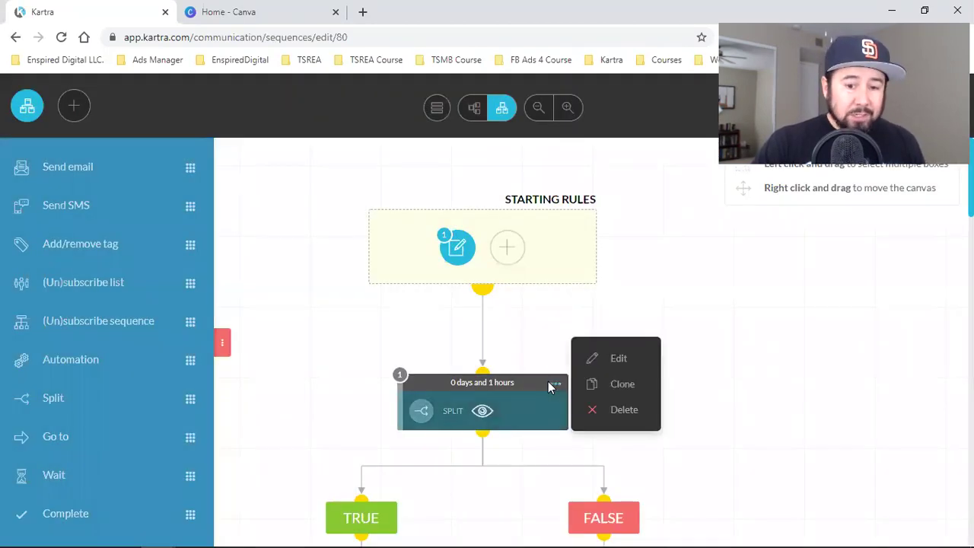
click(594, 363)
click(556, 383)
click(556, 383)
click(555, 383)
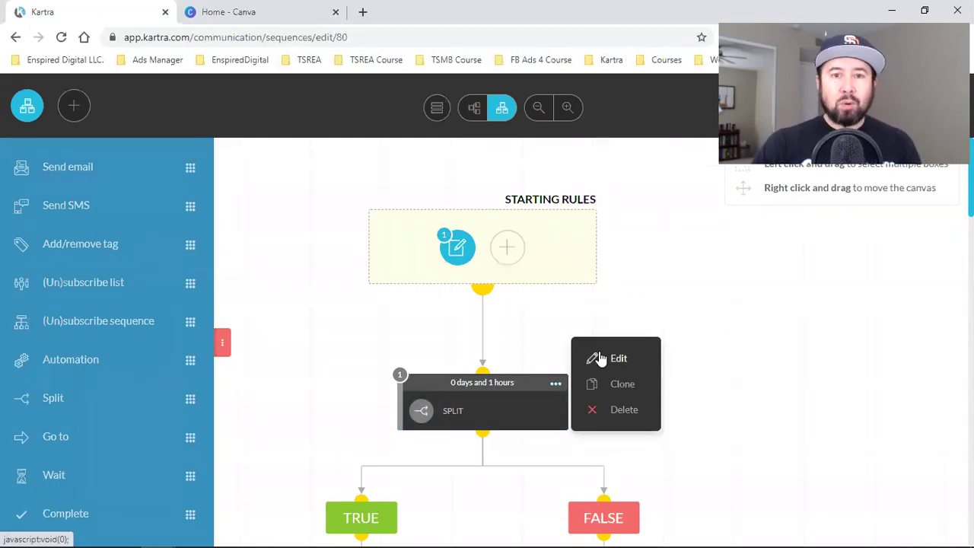
click(600, 358)
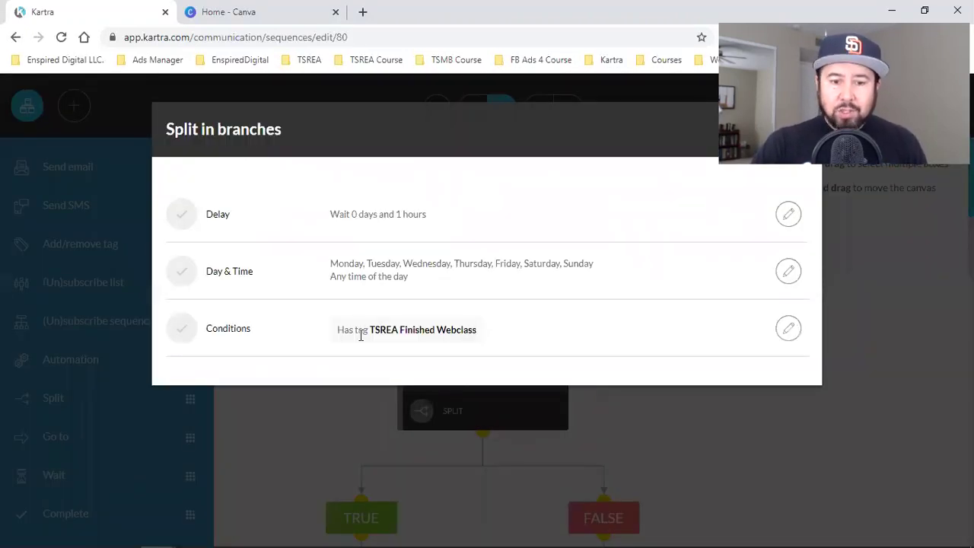
drag(367, 329, 487, 335)
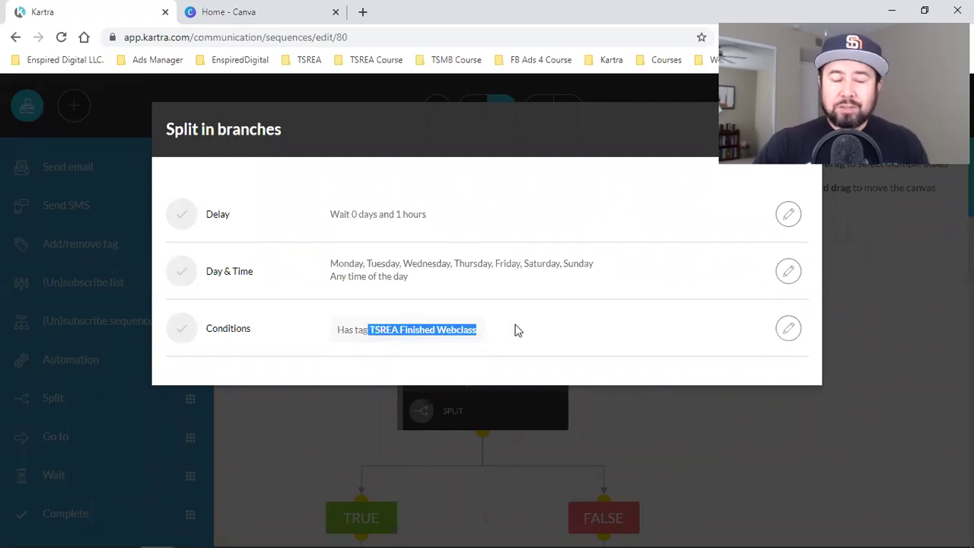
click(439, 326)
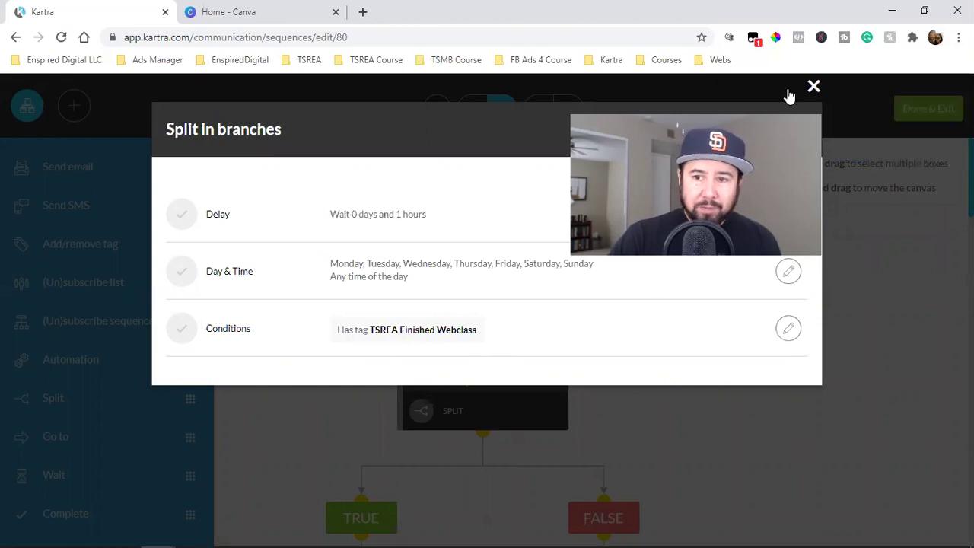
click(813, 86)
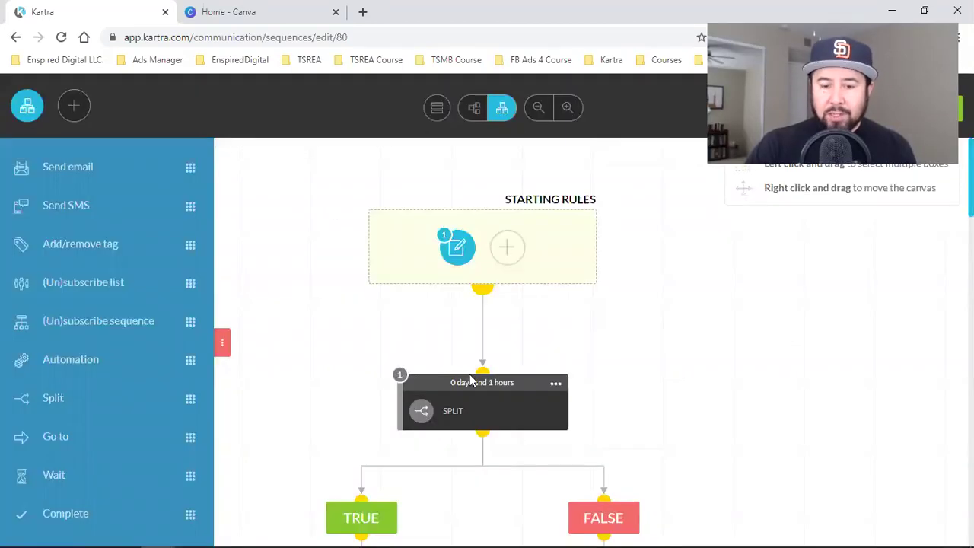
- Examine the emails and their delays along the TRUE branch, from Thanks for attending to Will you please tell me why?
scroll(502, 349, down, 2)
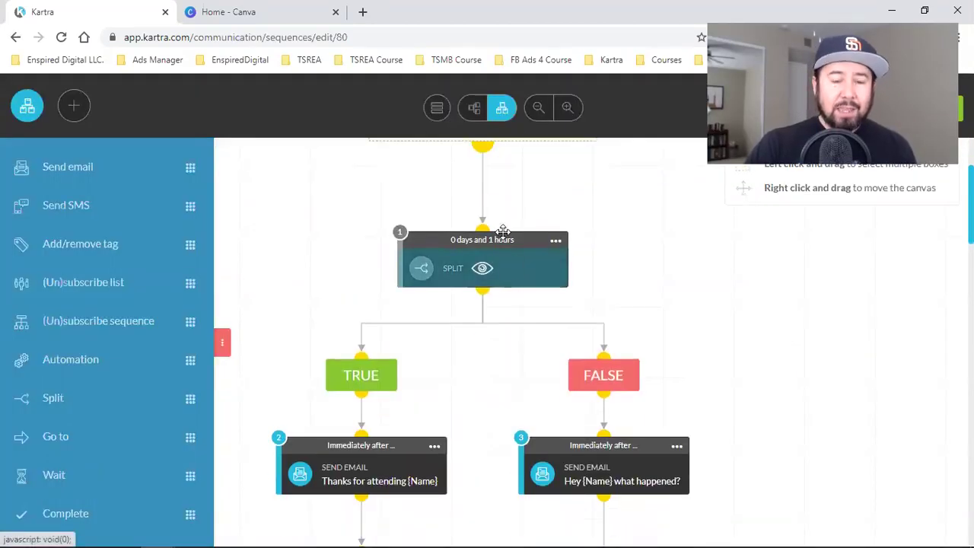
scroll(448, 274, down, 1)
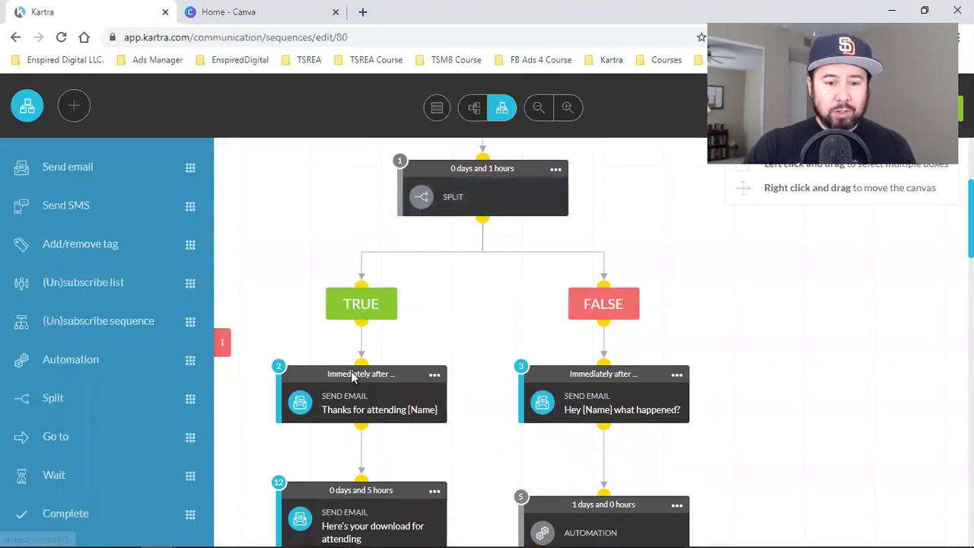
scroll(357, 305, down, 2)
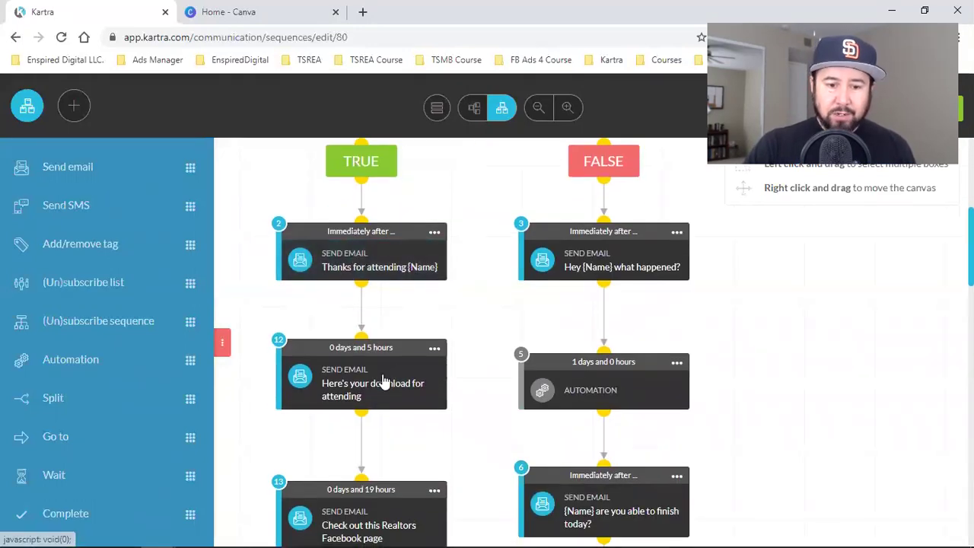
scroll(366, 372, down, 1)
scroll(437, 348, down, 2)
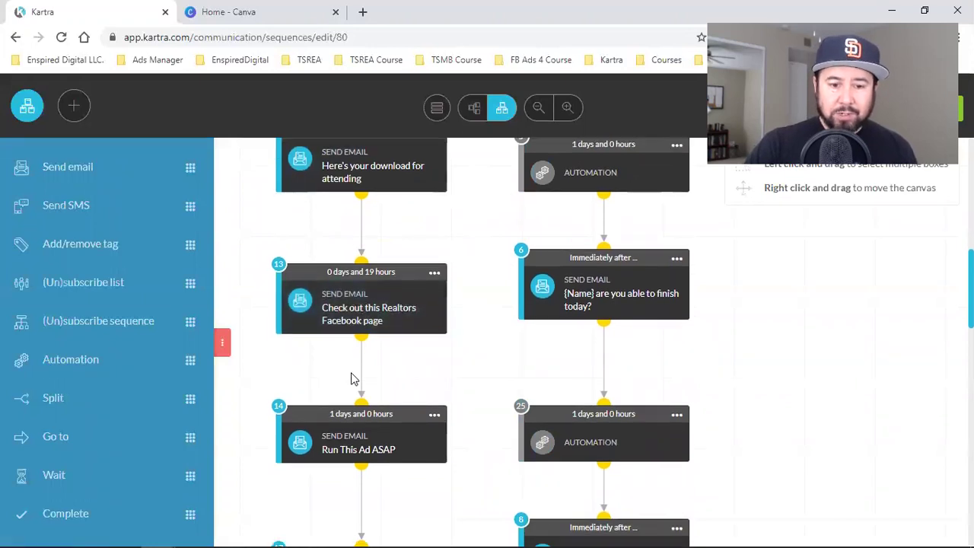
scroll(427, 371, down, 1)
scroll(427, 371, down, 2)
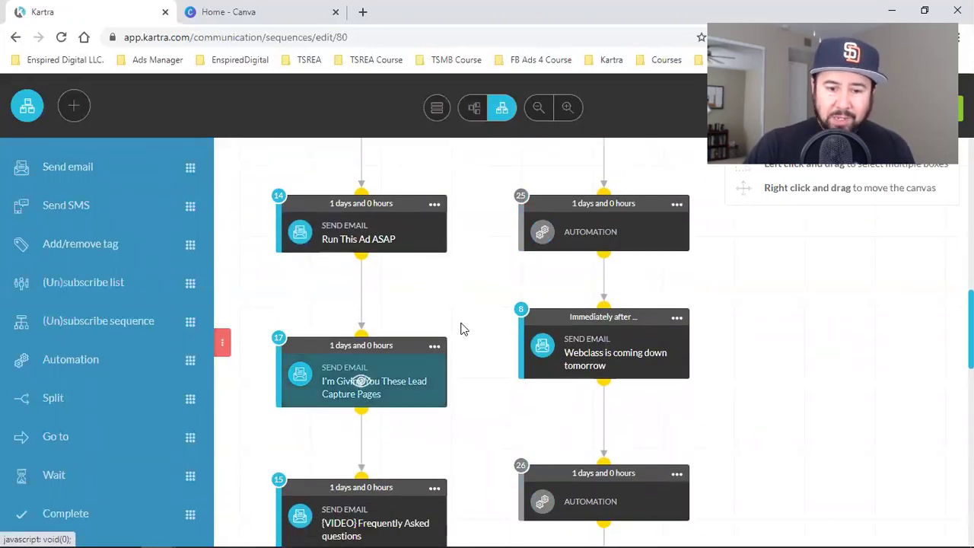
click(432, 341)
scroll(429, 337, down, 1)
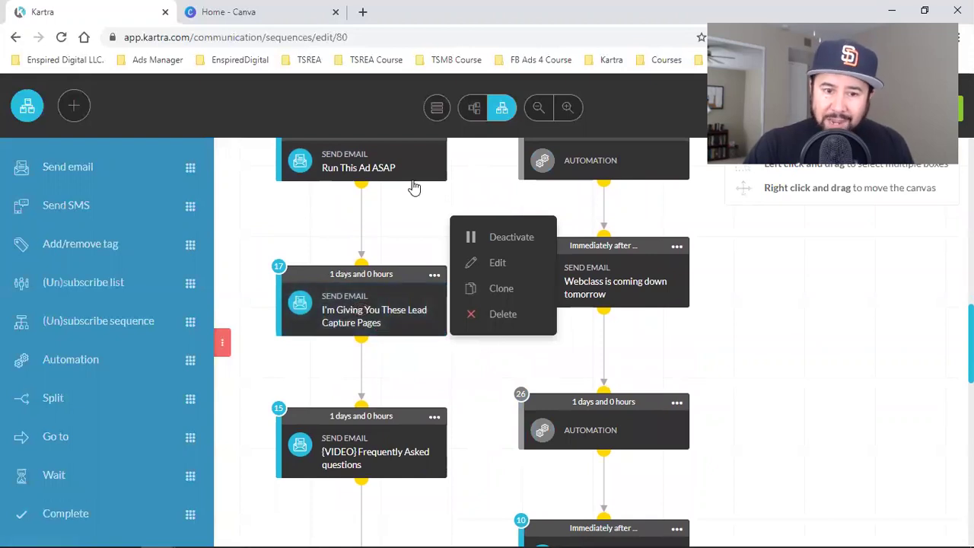
scroll(341, 302, down, 1)
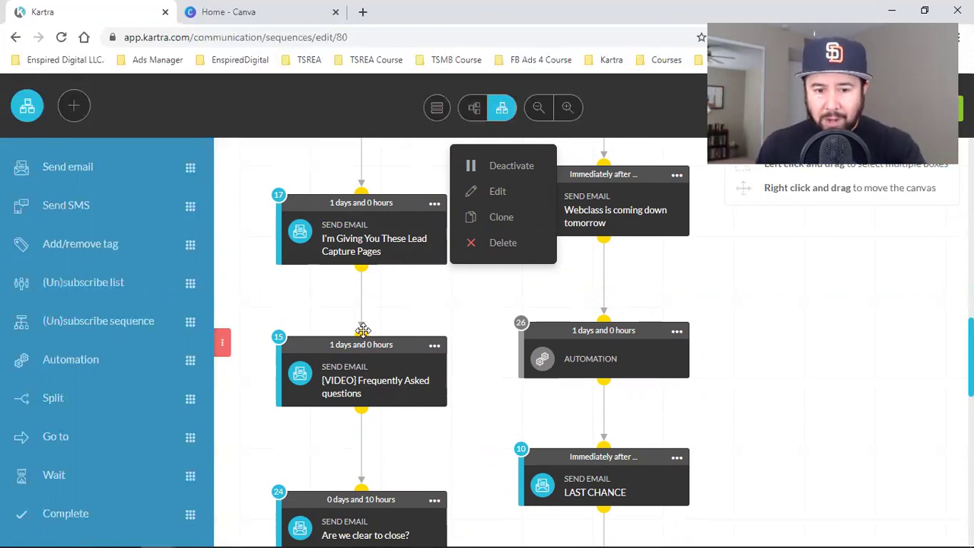
scroll(434, 366, down, 5)
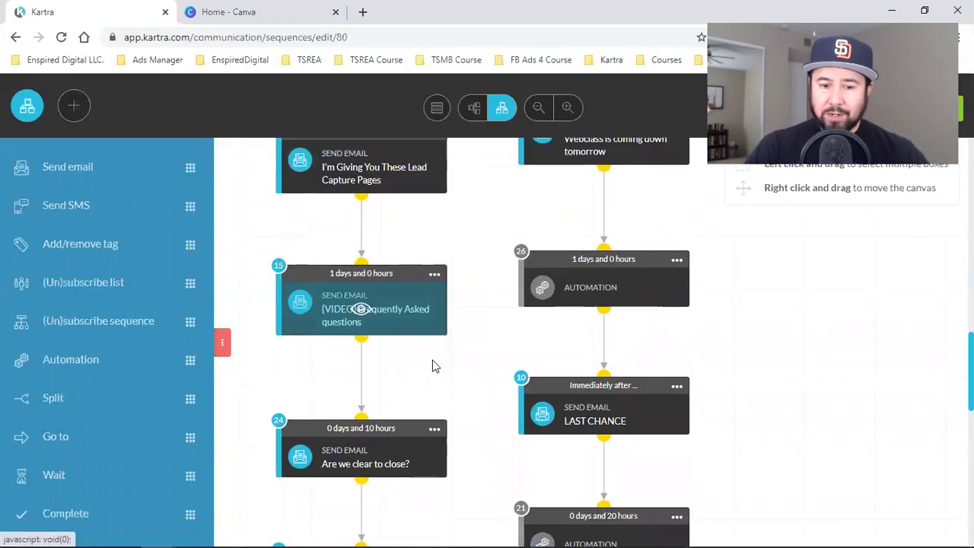
scroll(431, 366, down, 1)
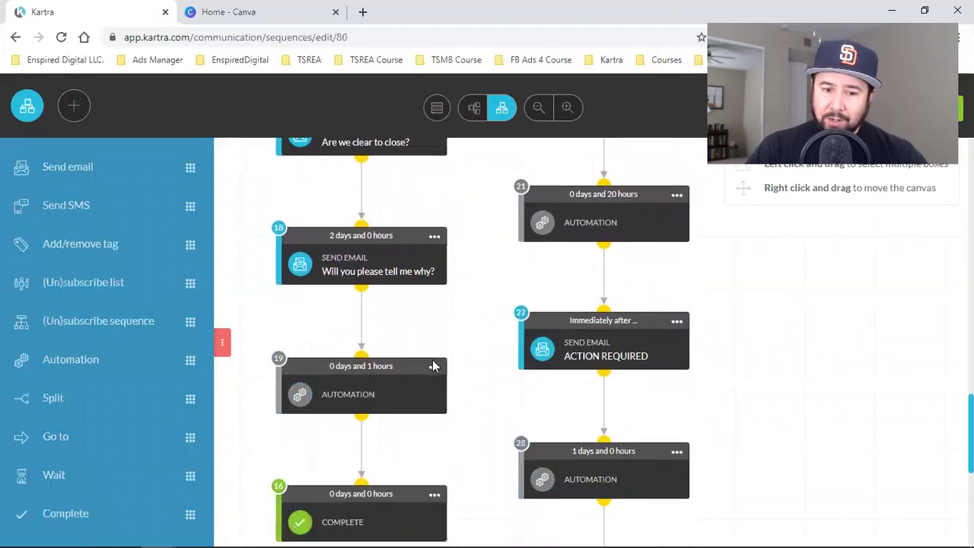
- Open the automation near the end of the TRUE branch and highlight its TSREA Course Students tag condition
click(434, 331)
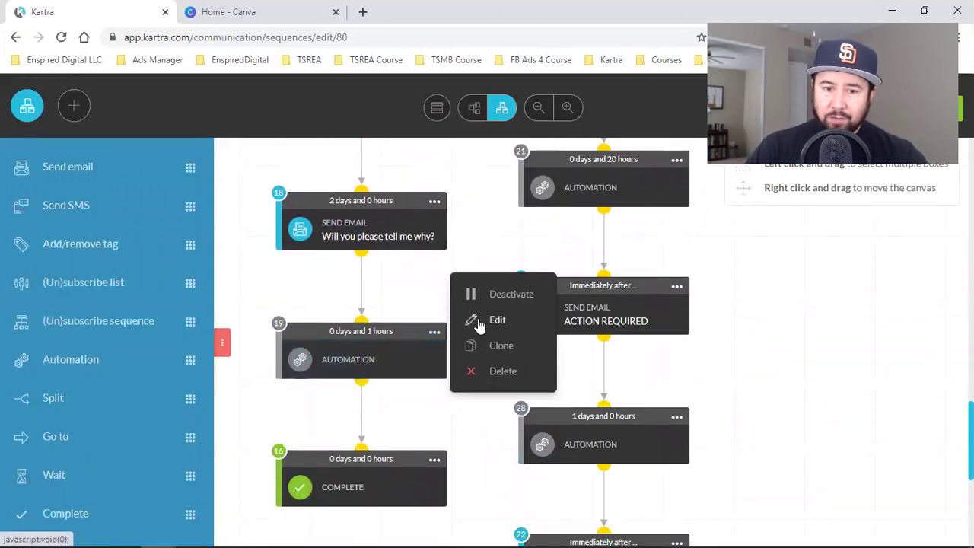
click(399, 332)
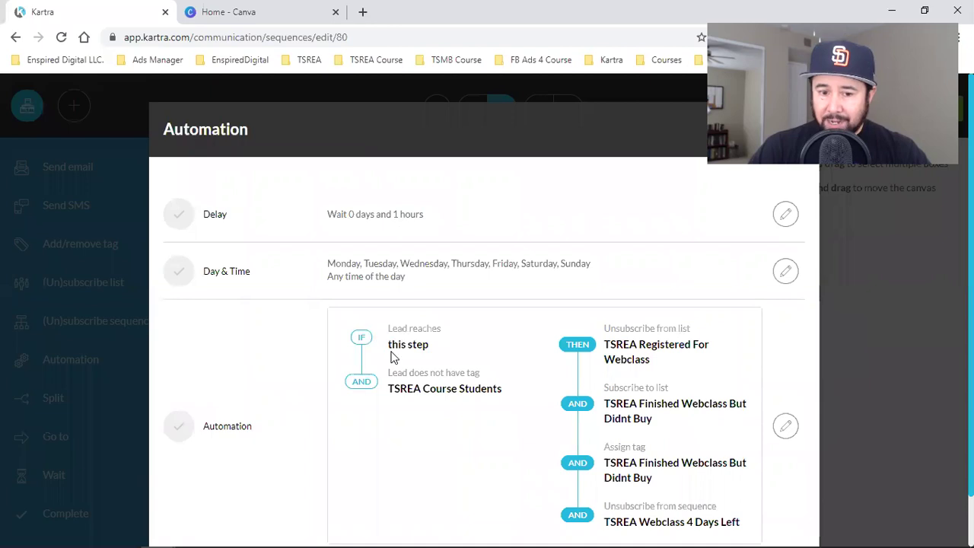
scroll(449, 343, down, 1)
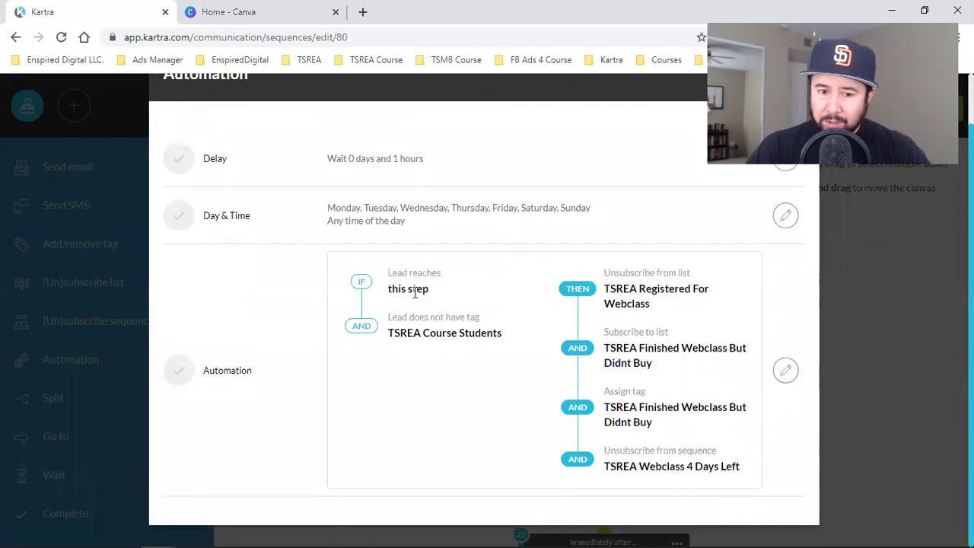
drag(389, 332, 502, 332)
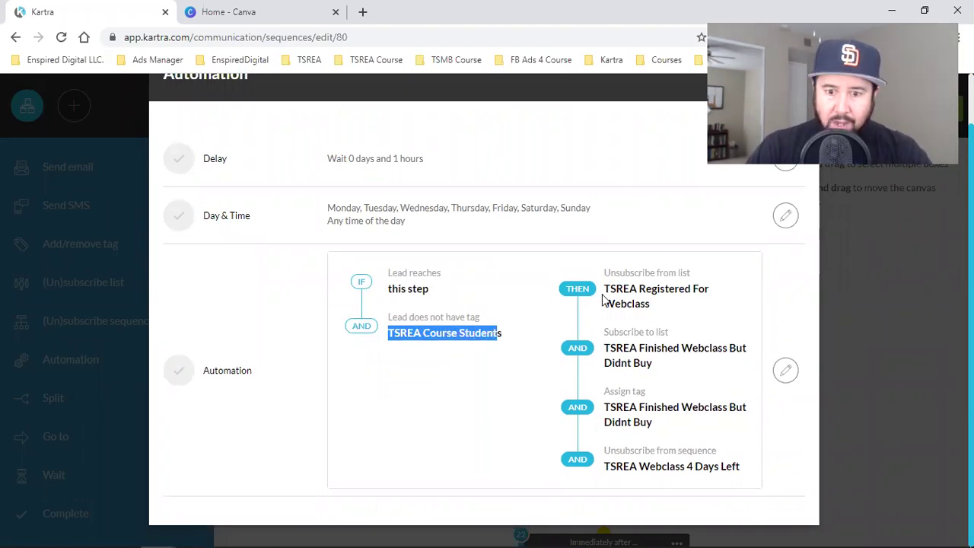
- Highlight the automation's unsubscribe, subscribe and tag actions, including TSREA Finished Webclass But Didnt Buy, and close the automation
drag(624, 290, 682, 295)
drag(625, 347, 700, 349)
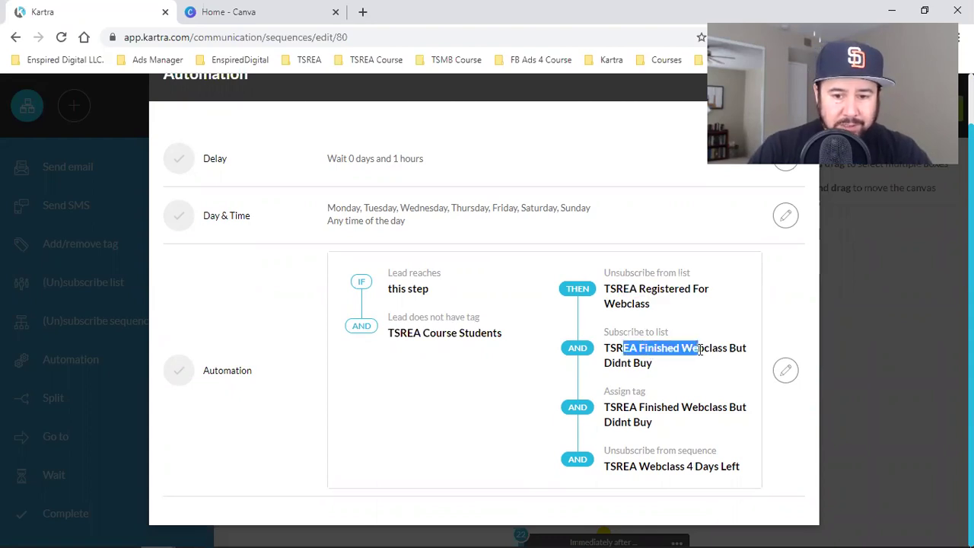
drag(617, 407, 668, 408)
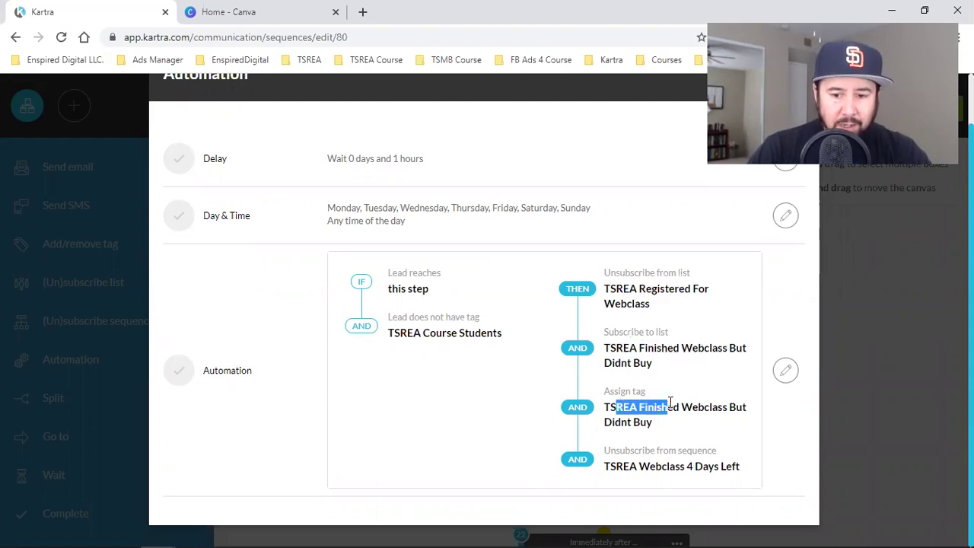
drag(628, 467, 695, 467)
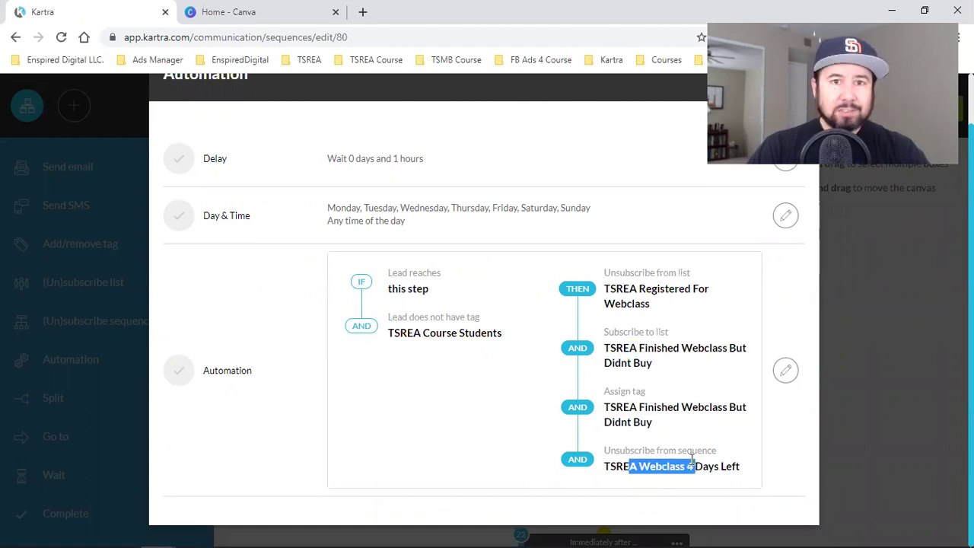
scroll(866, 319, up, 2)
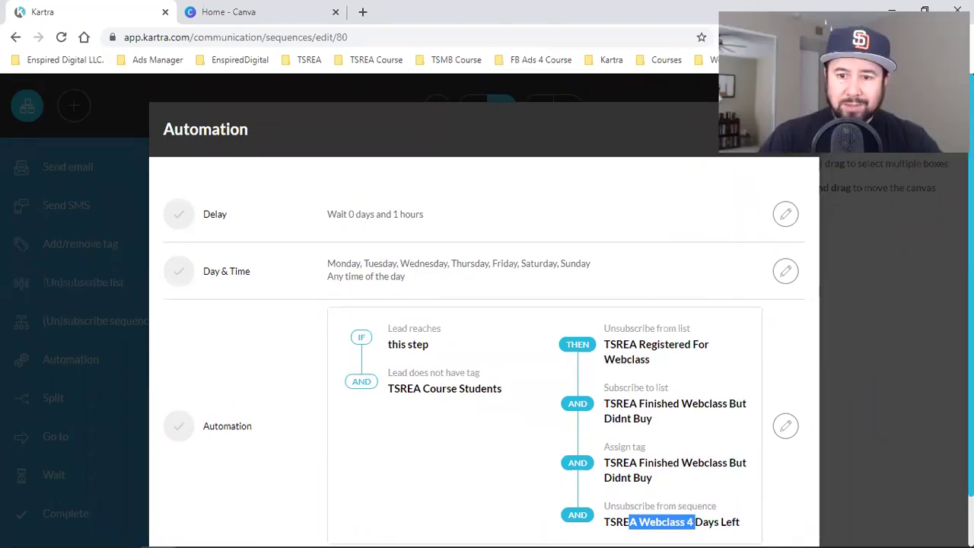
click(786, 137)
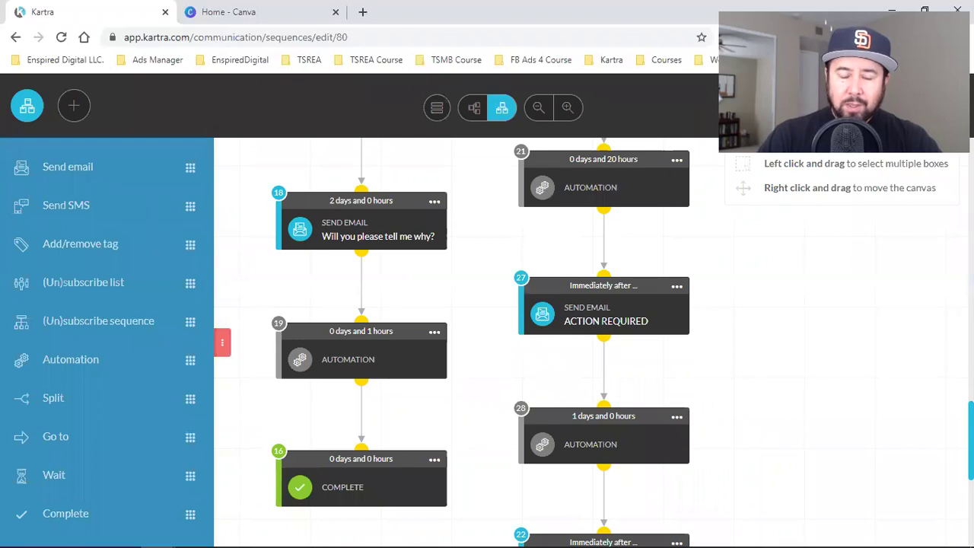
- Return to the top of the FALSE branch and point out its first email, Hey {Name} what happened?
scroll(398, 322, up, 10)
scroll(589, 329, up, 1)
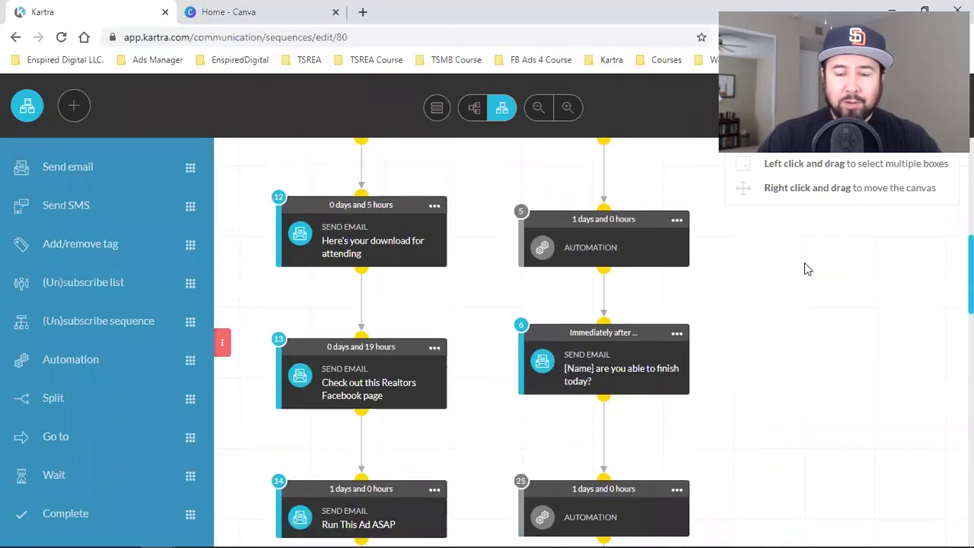
scroll(843, 266, up, 5)
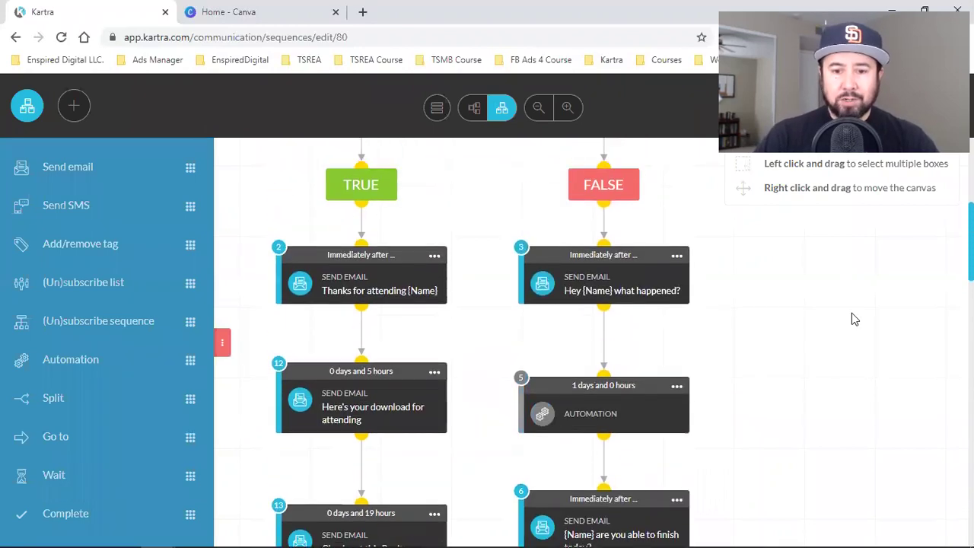
scroll(853, 319, down, 4)
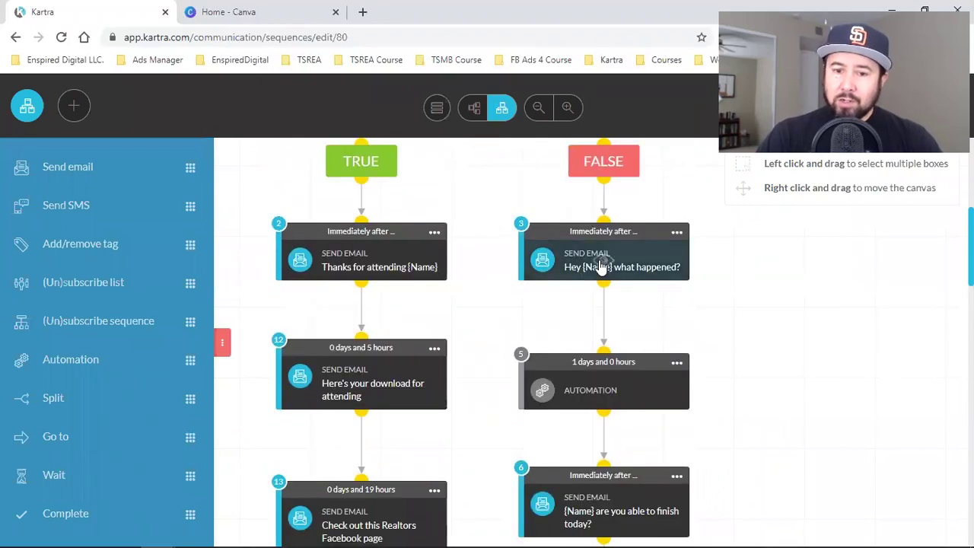
- Examine the FALSE branch's emails and automations from Hey {Name} what happened? down to You get an E for effort
scroll(717, 282, down, 4)
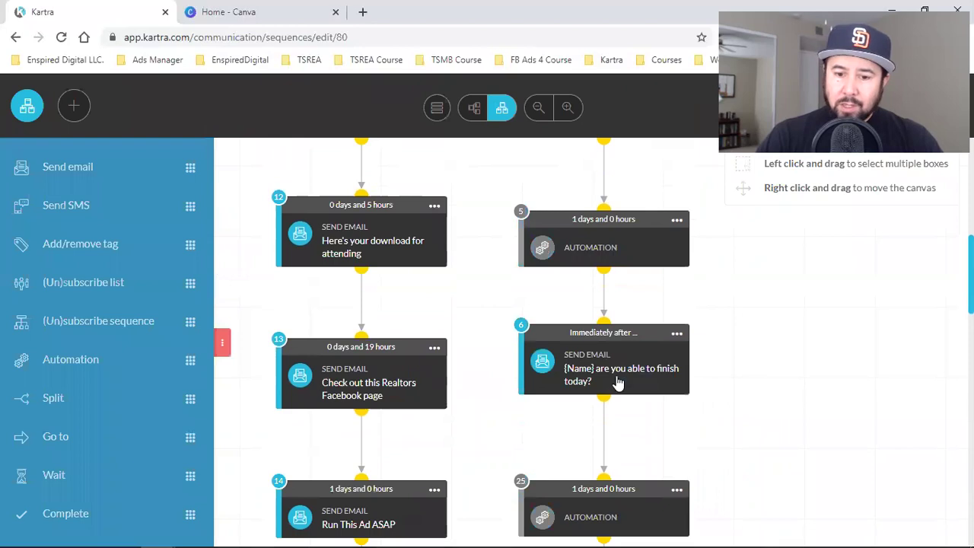
scroll(762, 388, down, 10)
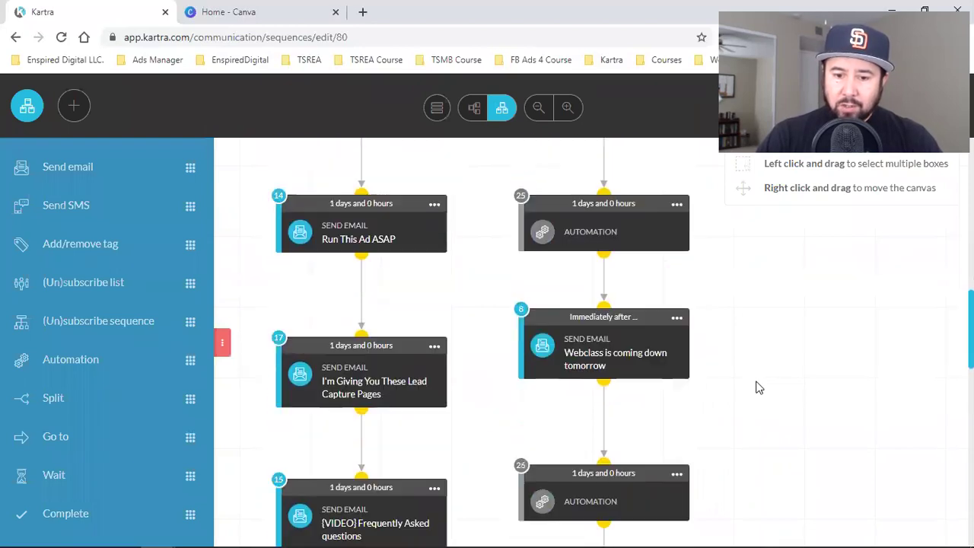
scroll(836, 370, down, 10)
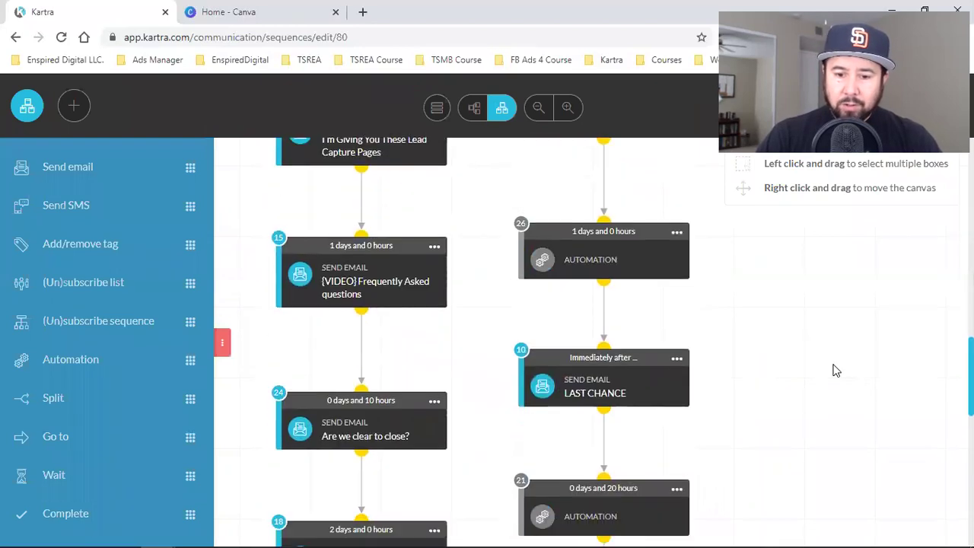
scroll(822, 343, down, 8)
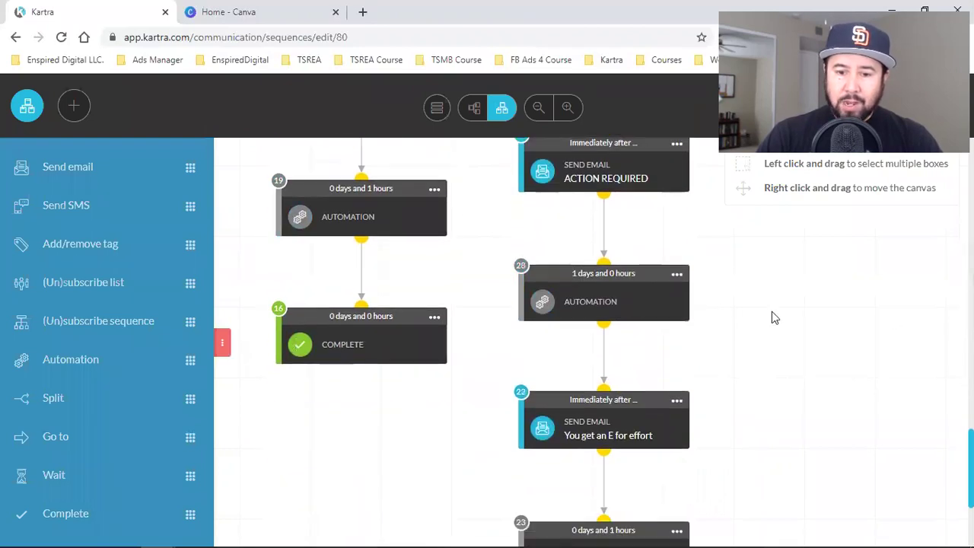
- Open the automation after the ACTION REQUIRED email, highlight its TSREA Finished Webclass tag condition, and close the automation
click(677, 273)
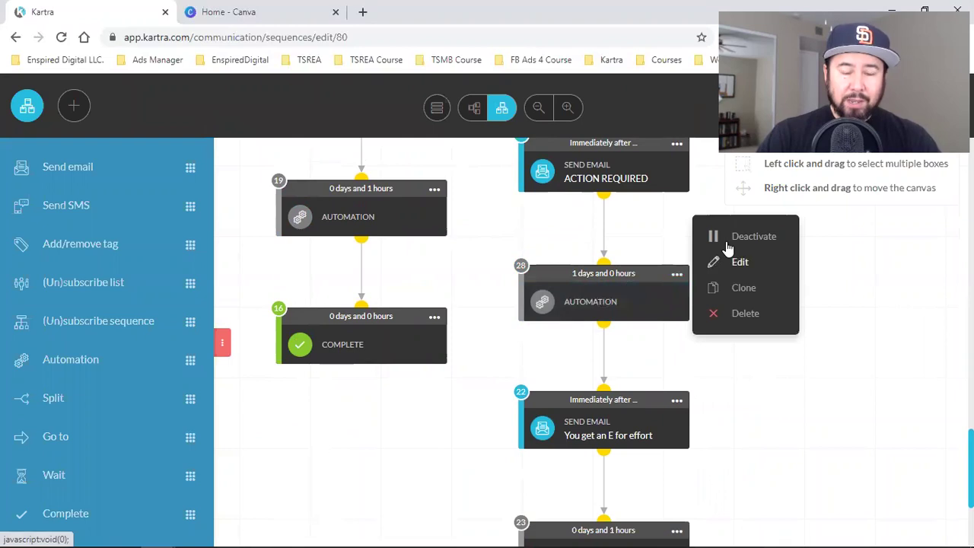
click(758, 317)
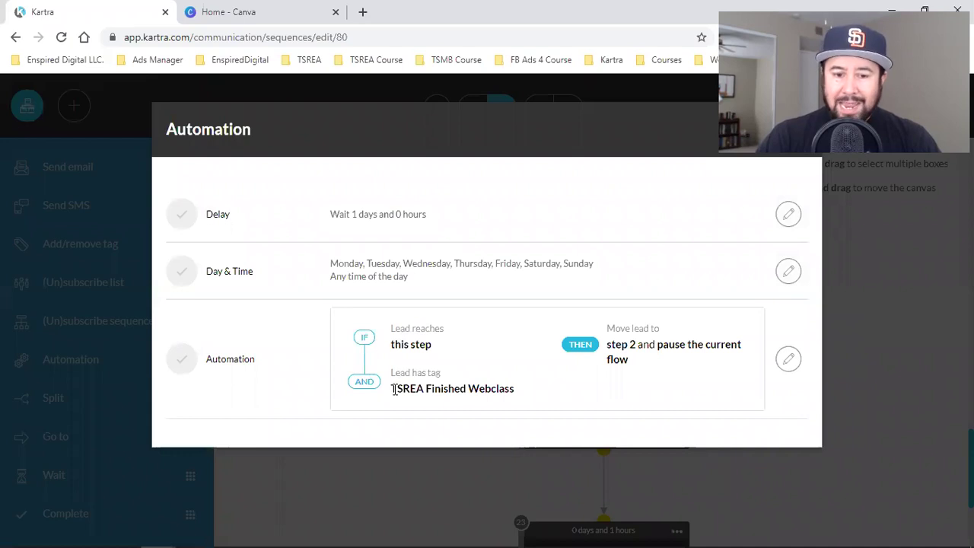
drag(396, 390, 522, 393)
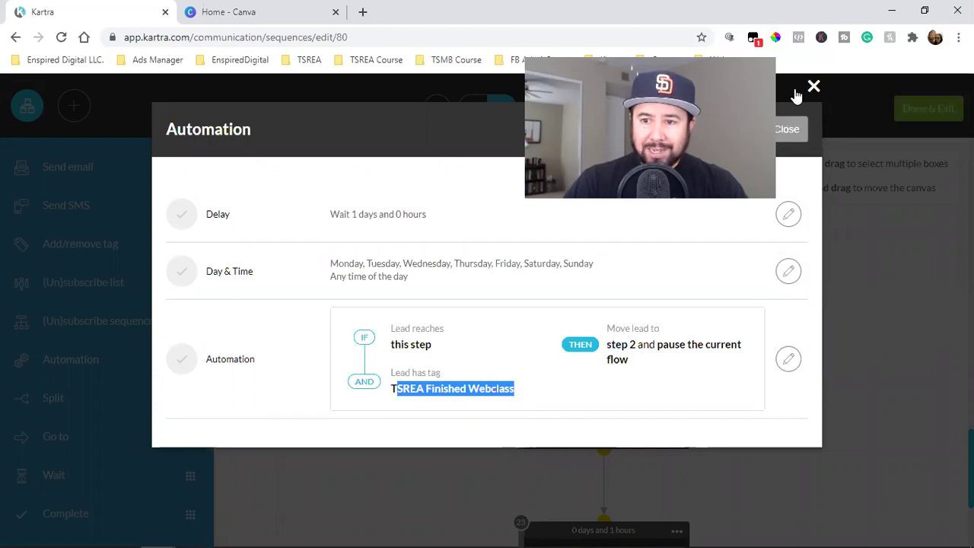
click(805, 128)
- Trace the FALSE branch's automations back up to its first email, Hey {Name} what happened?
scroll(781, 372, up, 3)
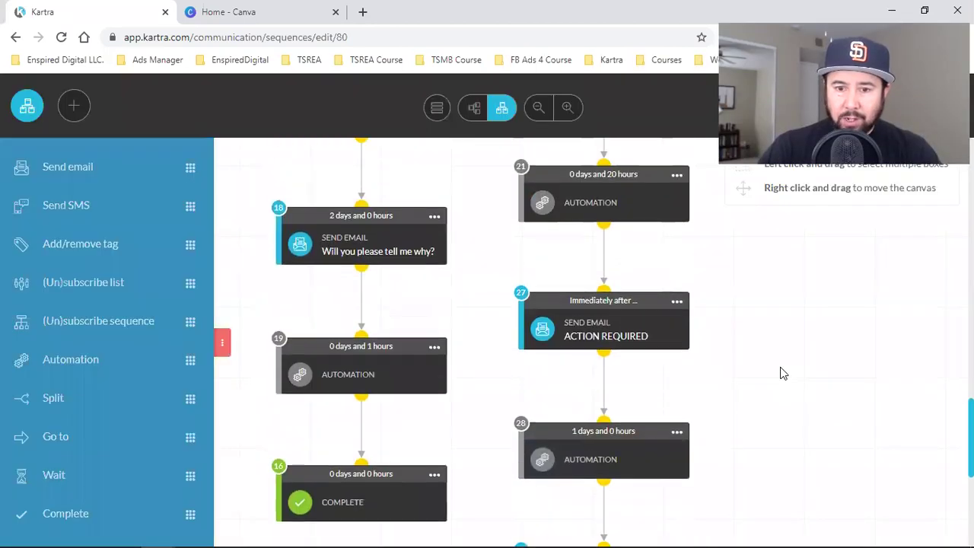
scroll(746, 345, up, 4)
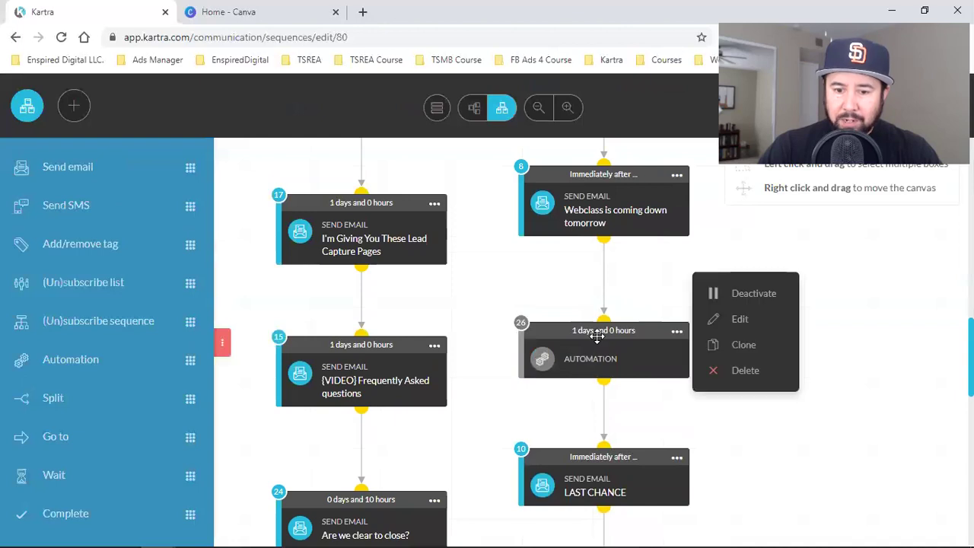
scroll(785, 350, up, 4)
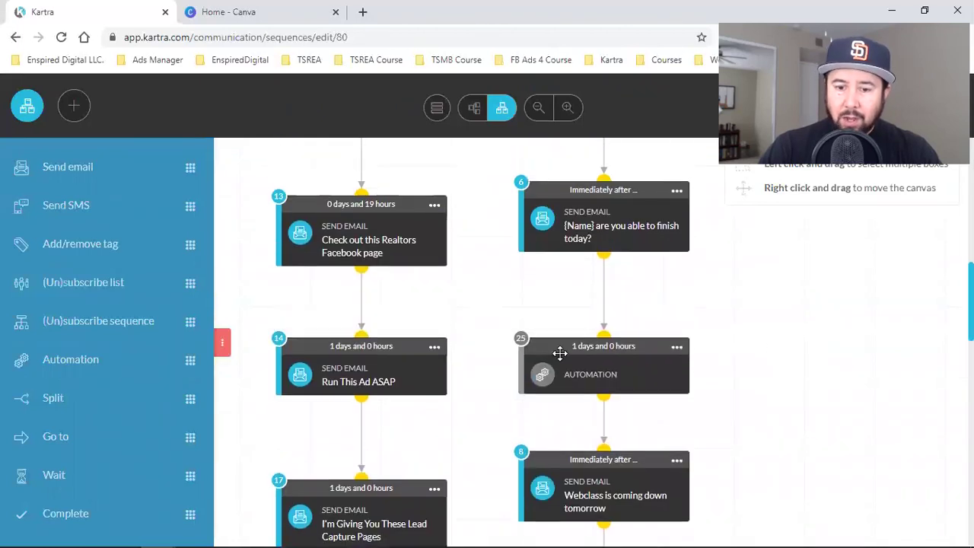
scroll(783, 322, up, 3)
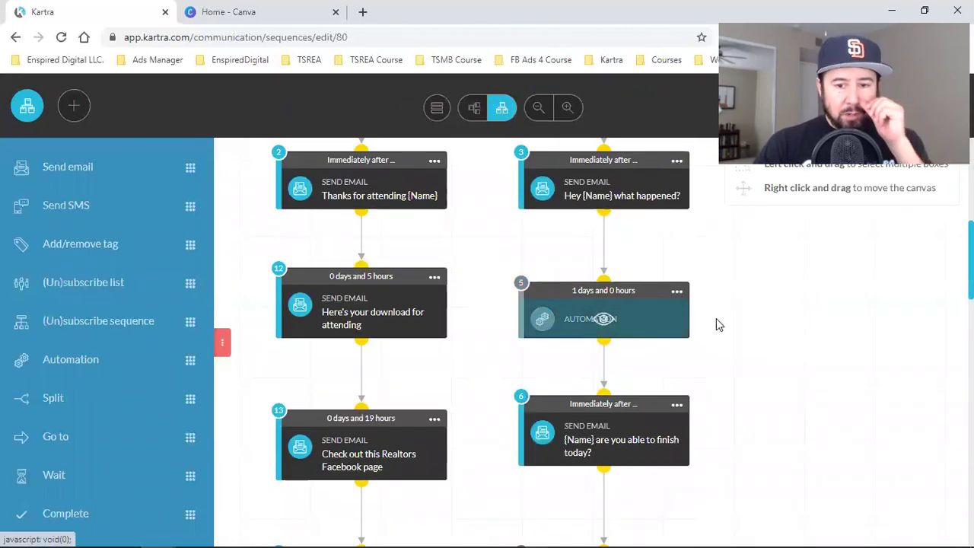
scroll(770, 317, up, 2)
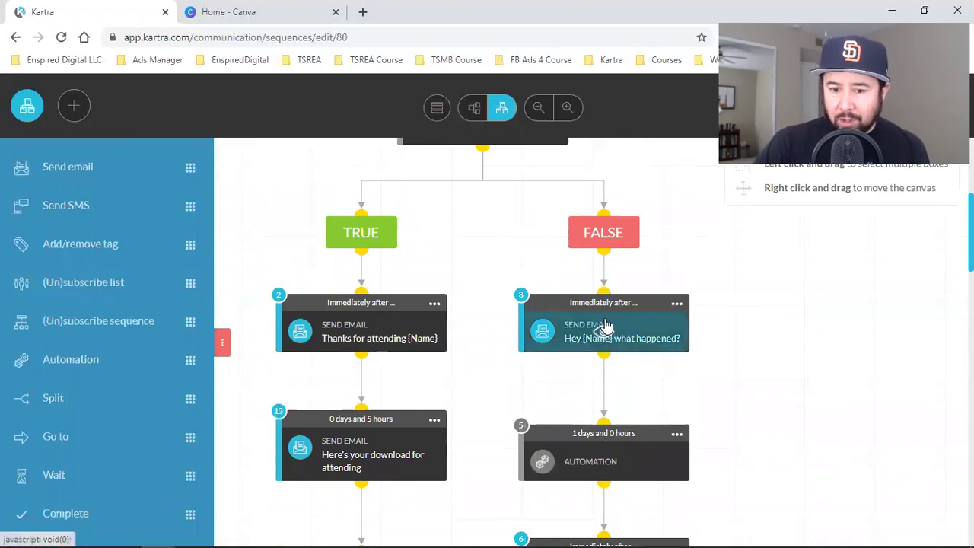
- Compare the TRUE and FALSE branches side by side, from their first emails down to You get an E for effort
scroll(605, 327, down, 1)
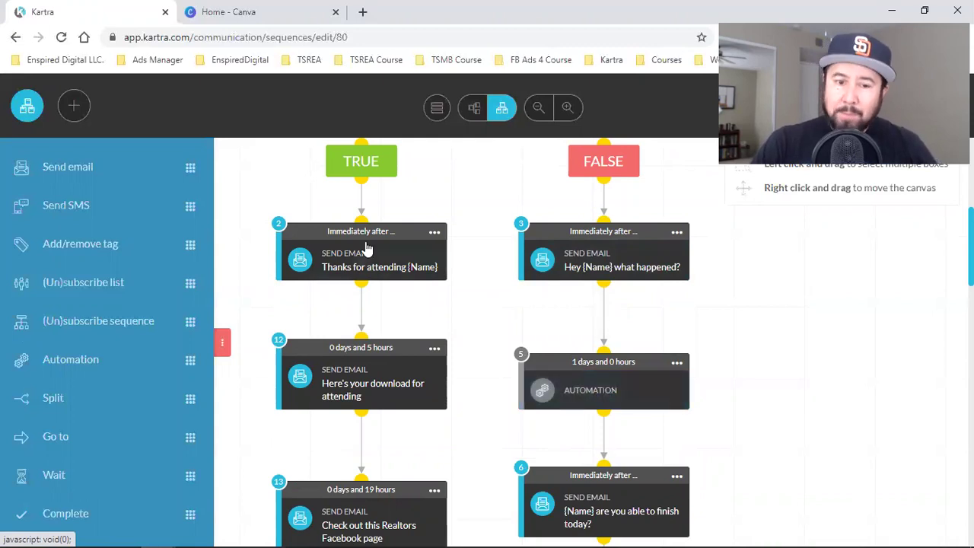
scroll(613, 327, down, 2)
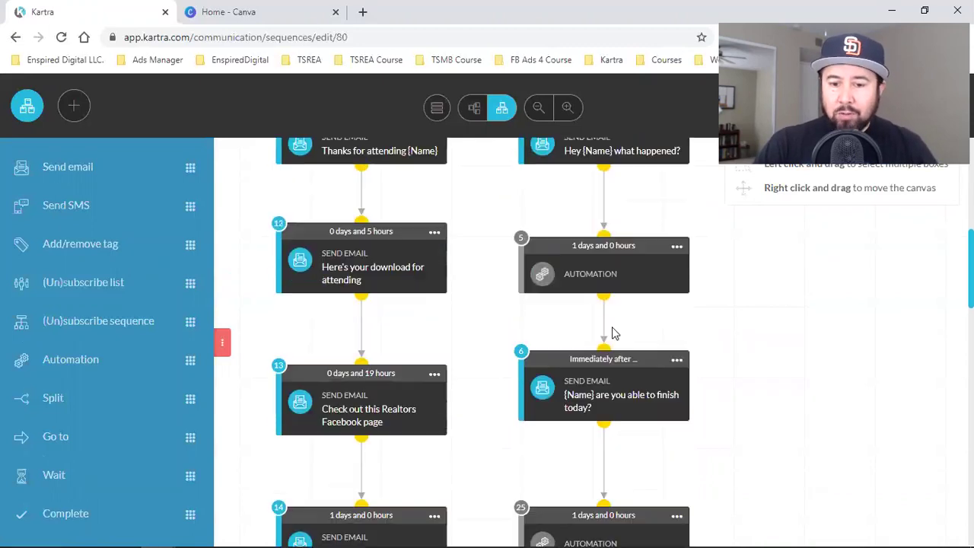
scroll(620, 369, down, 2)
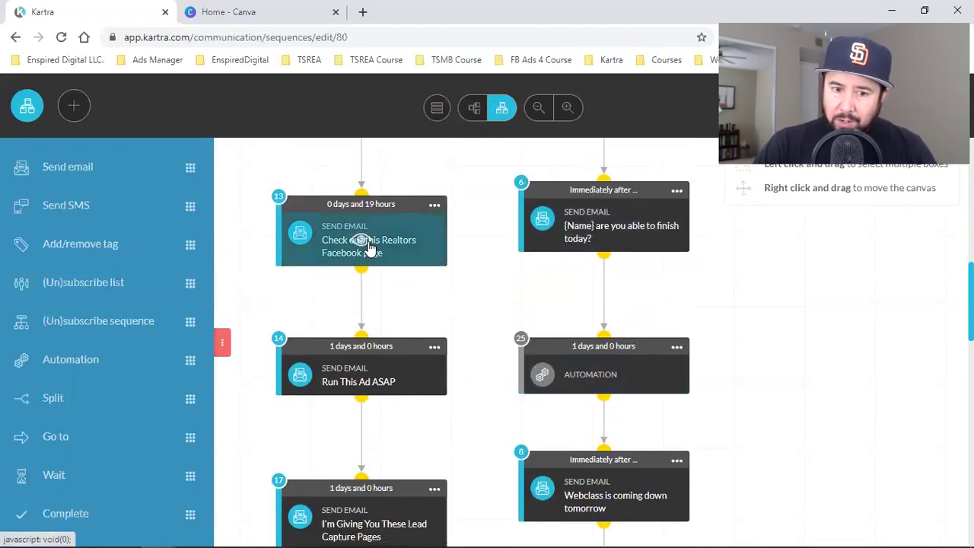
scroll(373, 244, up, 3)
scroll(572, 237, up, 1)
scroll(572, 259, down, 4)
scroll(581, 317, down, 2)
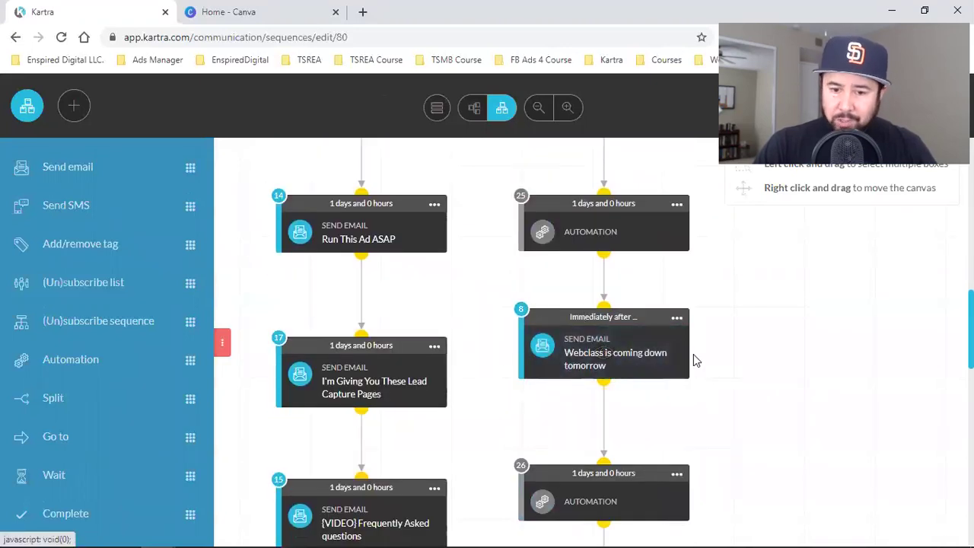
scroll(708, 373, down, 1)
scroll(708, 373, down, 1)
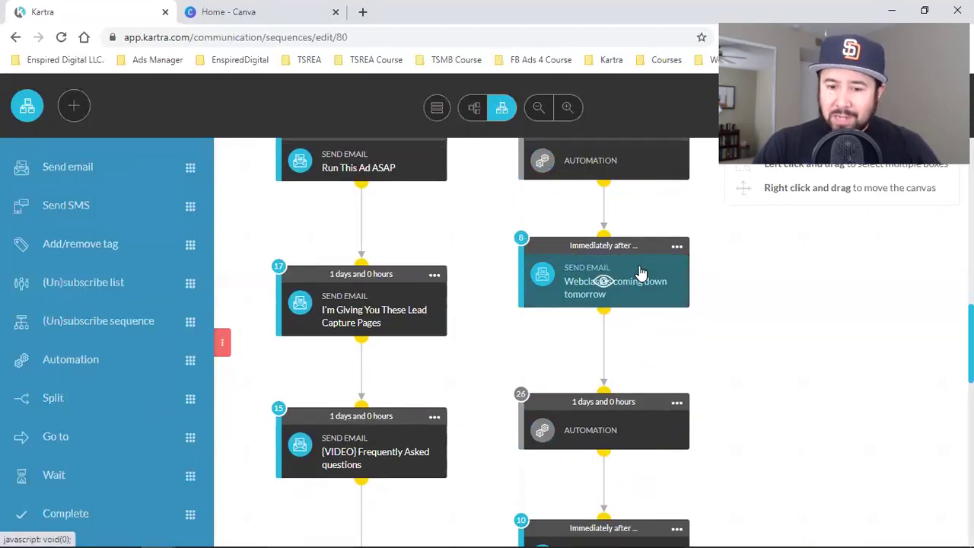
scroll(639, 273, down, 1)
scroll(601, 221, down, 3)
scroll(599, 247, down, 8)
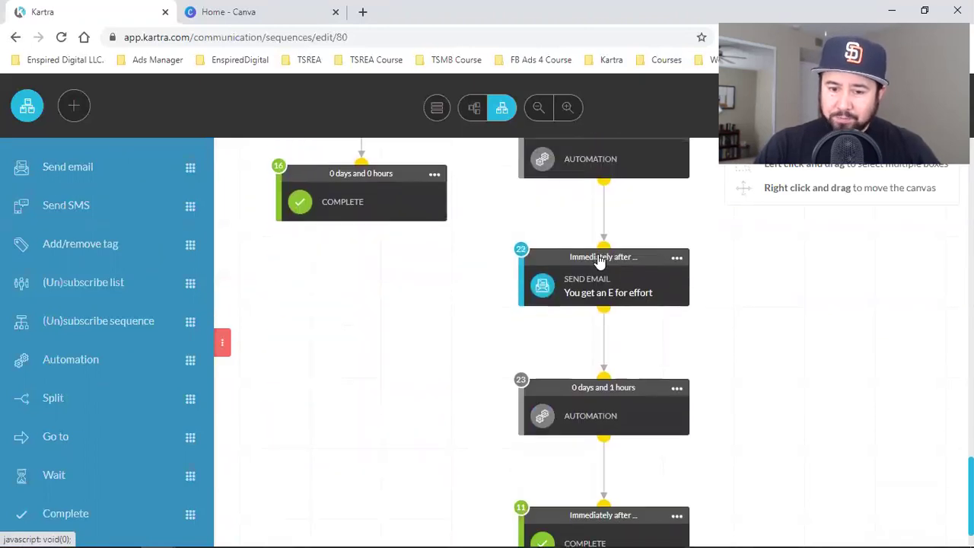
scroll(613, 316, up, 1)
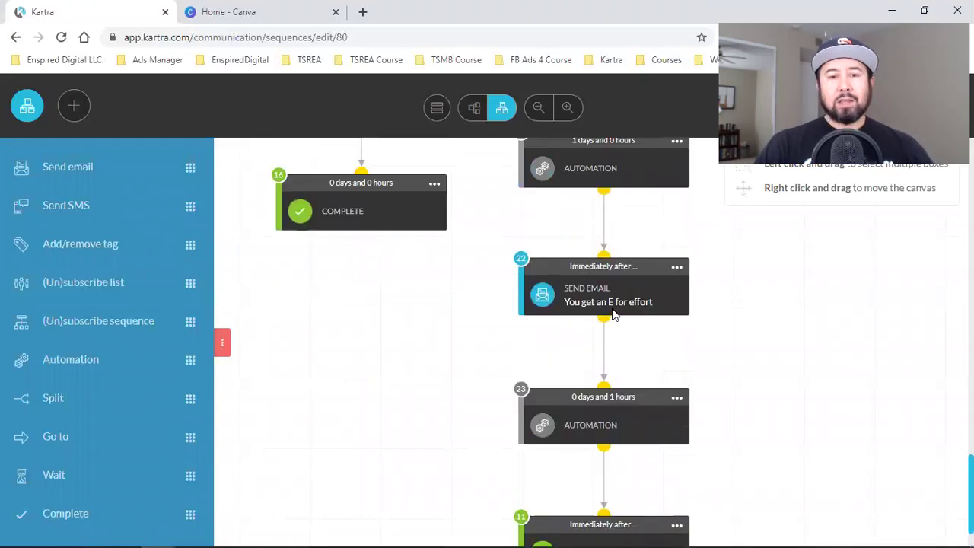
- Exit the webclass sequence editor from its starting rules and open the list of own campaigns
scroll(613, 316, up, 12)
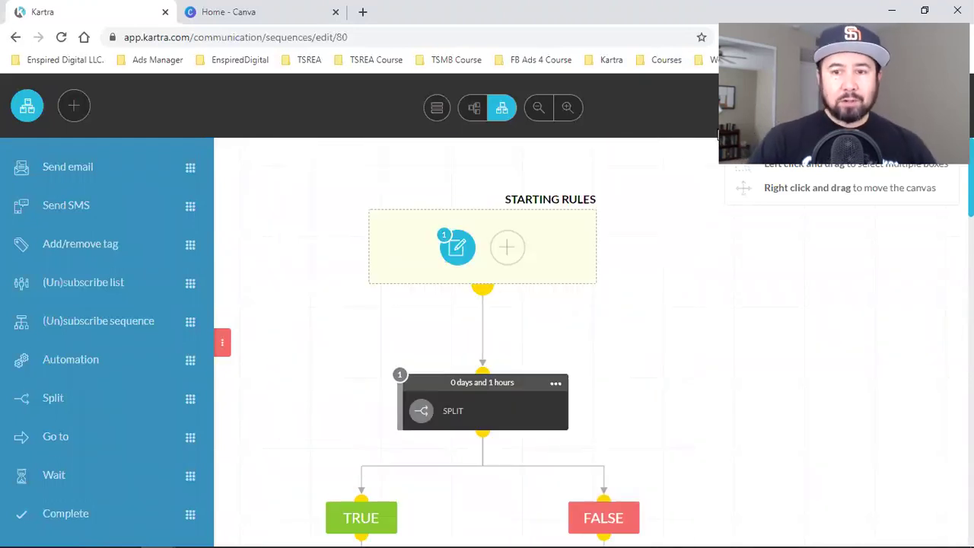
click(928, 106)
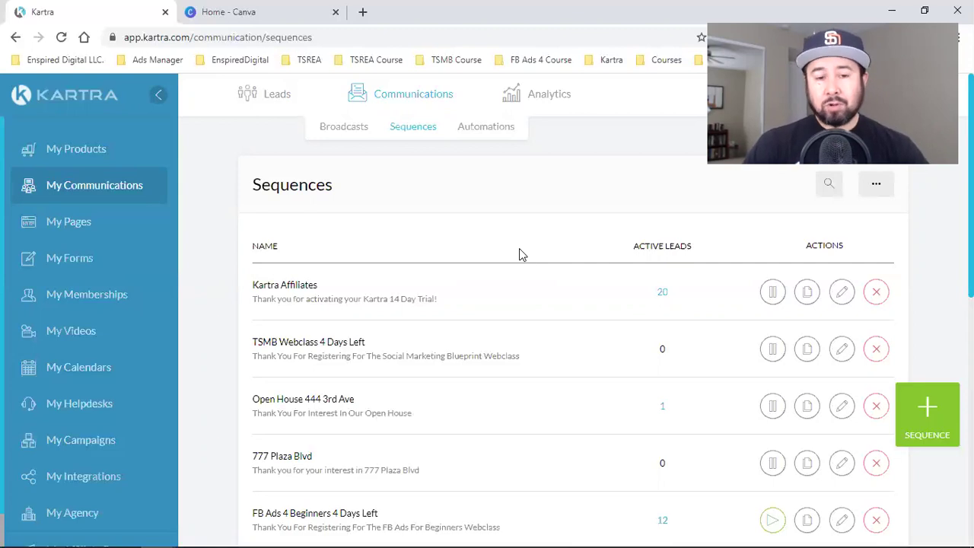
scroll(76, 400, down, 1)
click(80, 408)
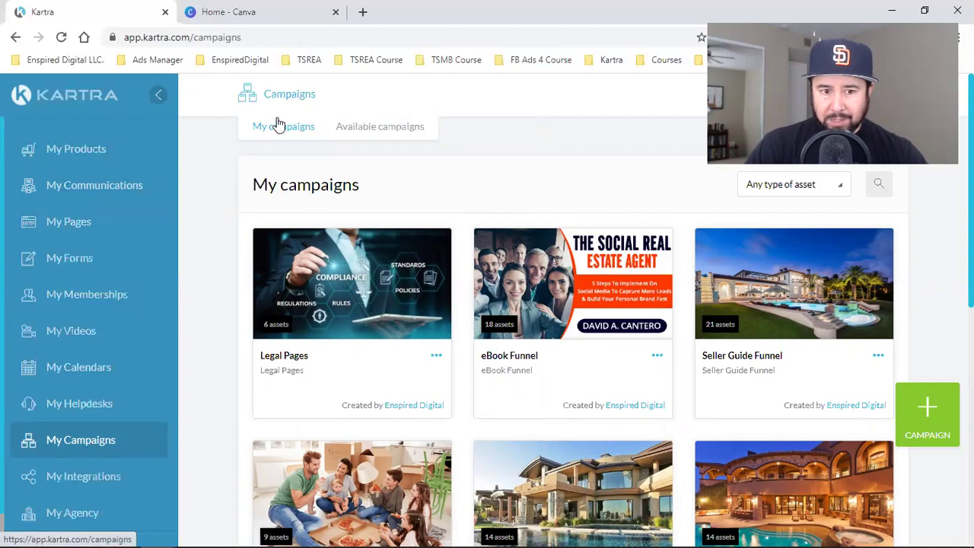
- Create a new campaign named Webinar Funnel with the description Webinar Funnel
click(939, 435)
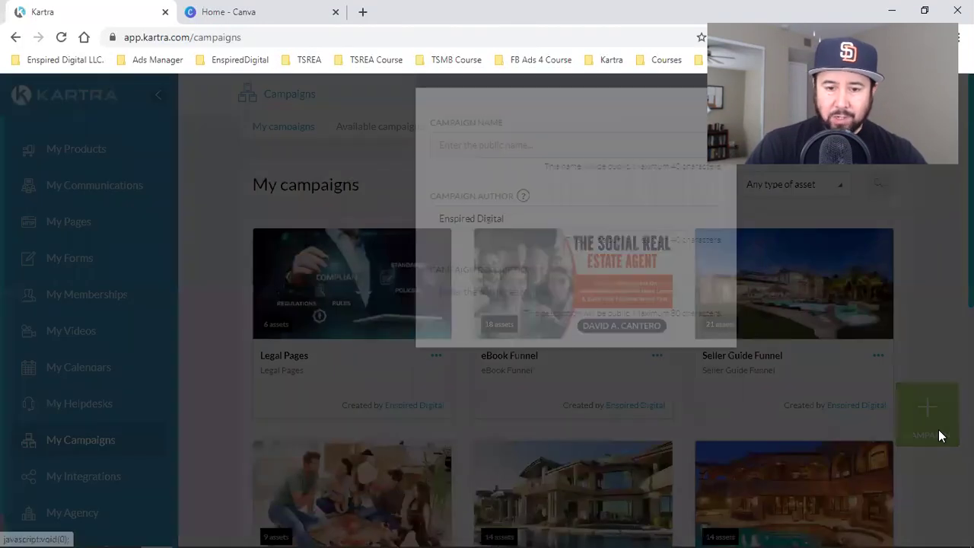
click(553, 213)
text(W)
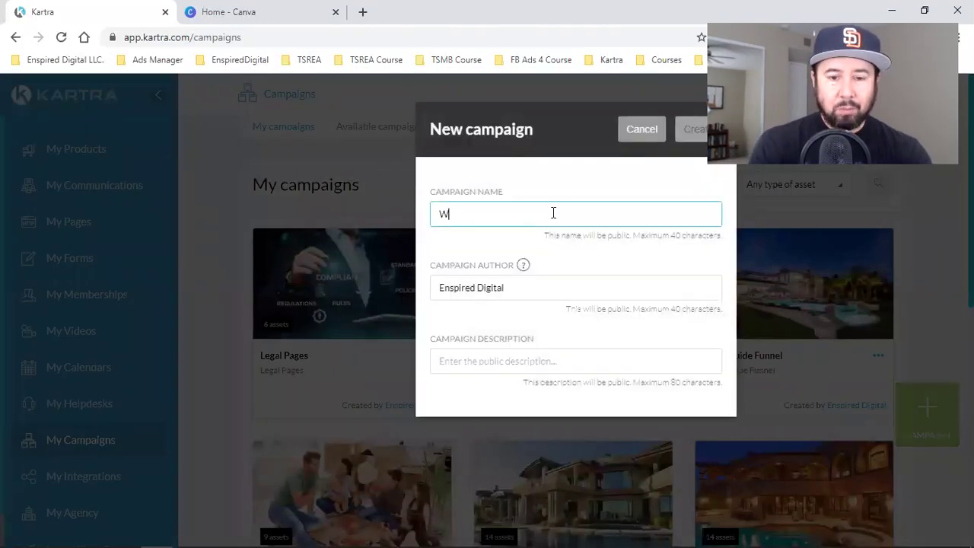
text(ebinar Funnel)
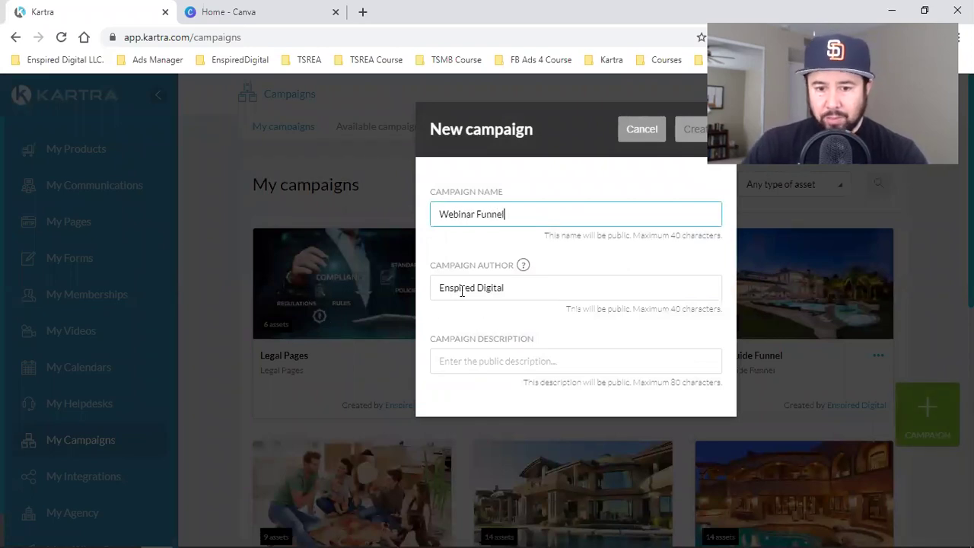
click(498, 359)
text(Webinar Funnel)
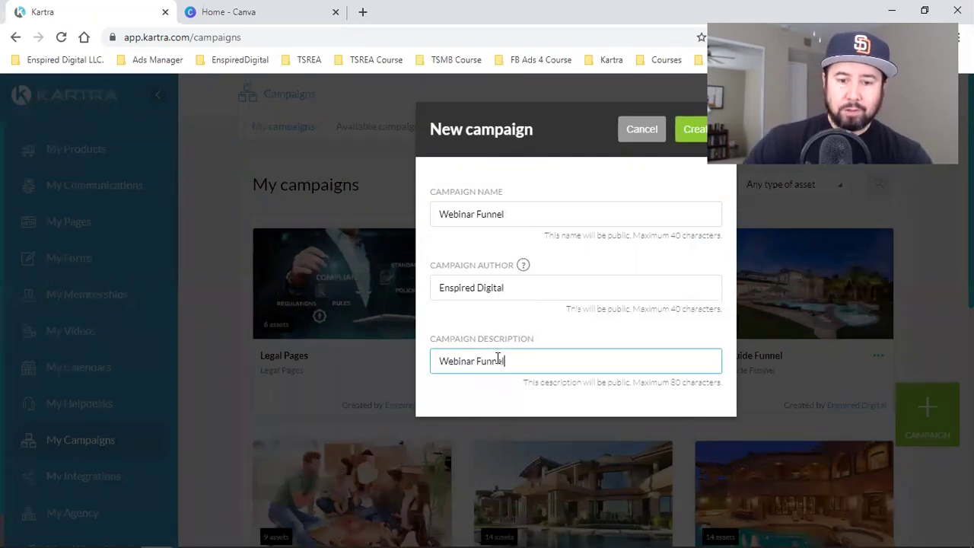
click(687, 131)
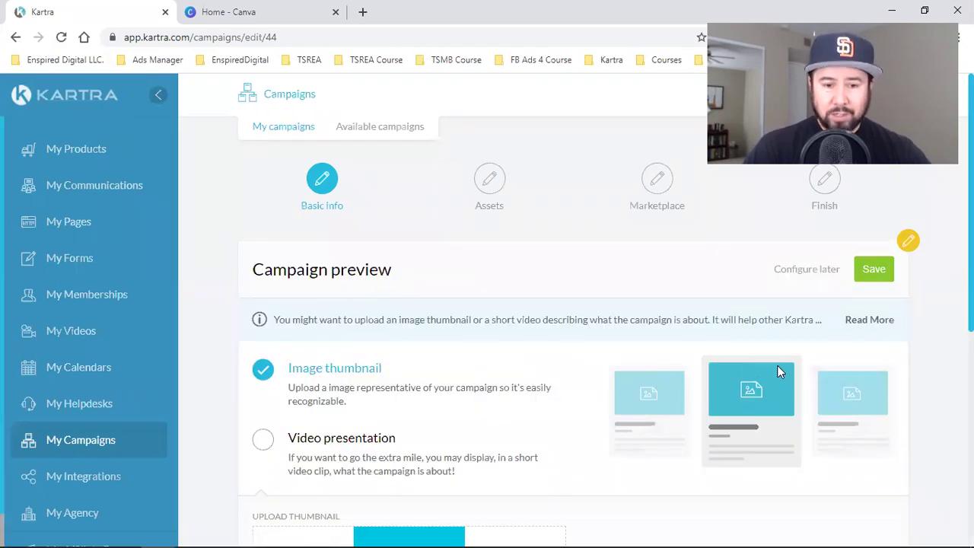
- Check the campaign's recommended thumbnail size, switch to Canva and create a custom 286 x 156 px design
scroll(560, 310, down, 3)
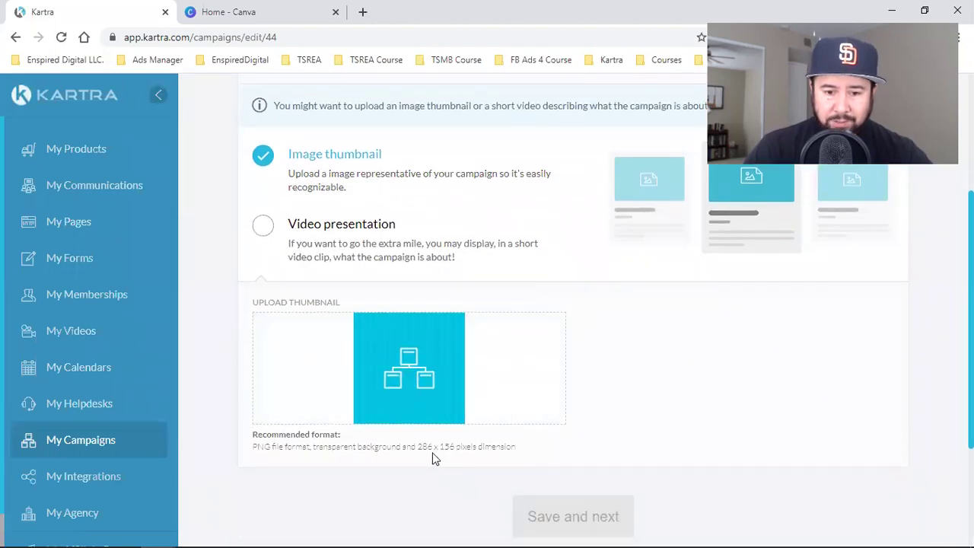
click(287, 9)
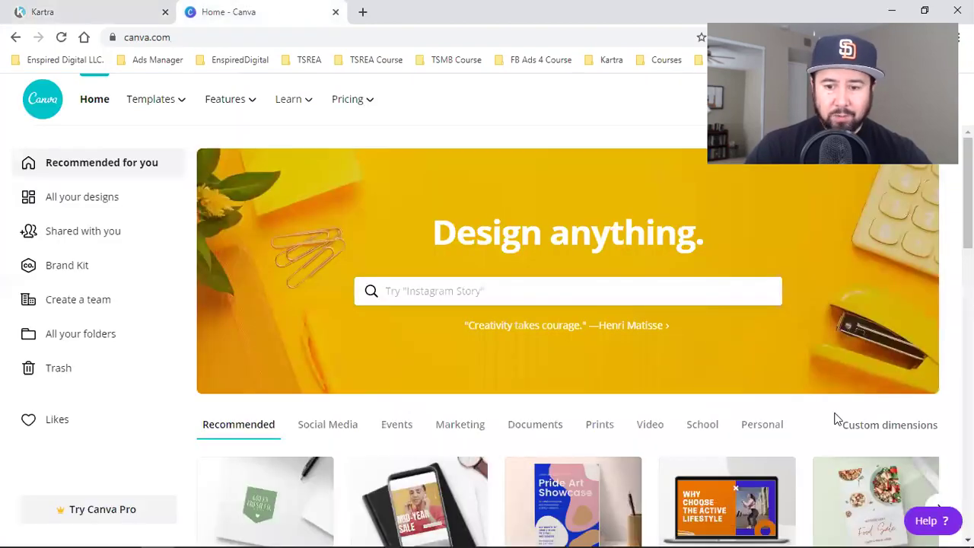
click(876, 433)
text(286)
key(Tab)
text(156)
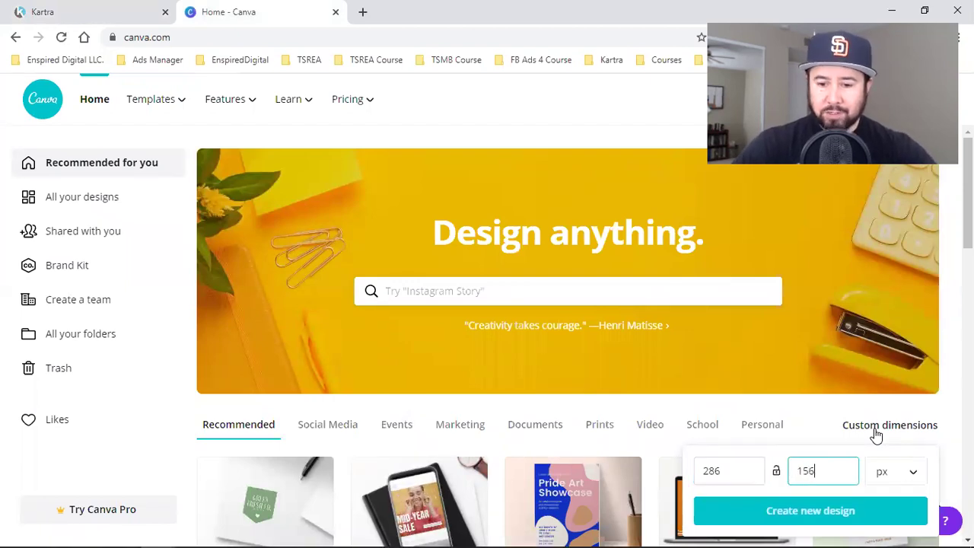
click(913, 508)
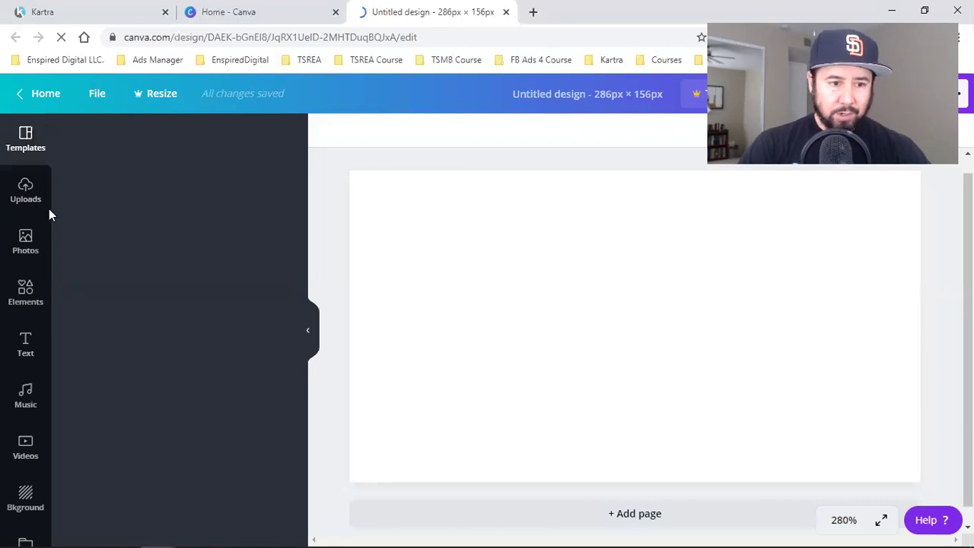
- Upload the enspireddigital Laptop screen cover image from the device's Downloads folder to the design's uploads
click(23, 197)
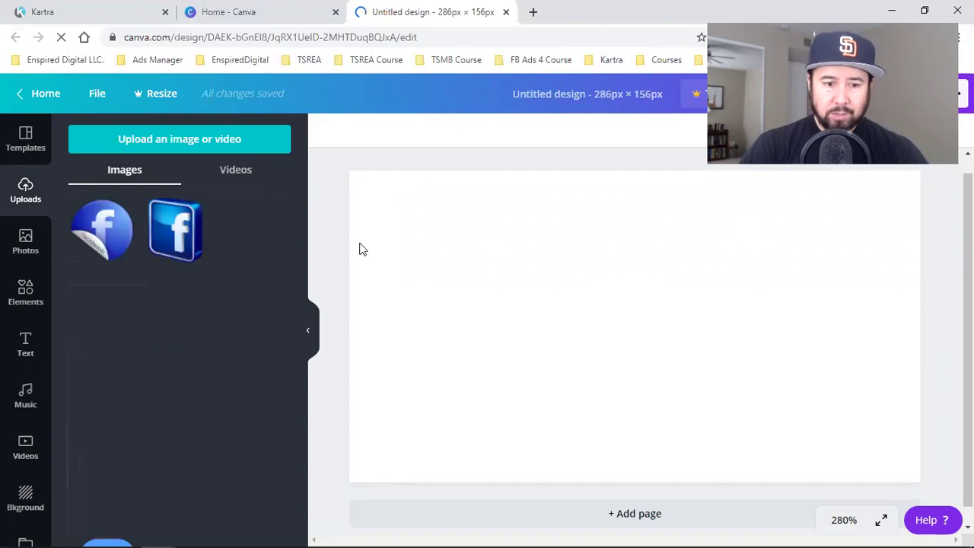
click(181, 144)
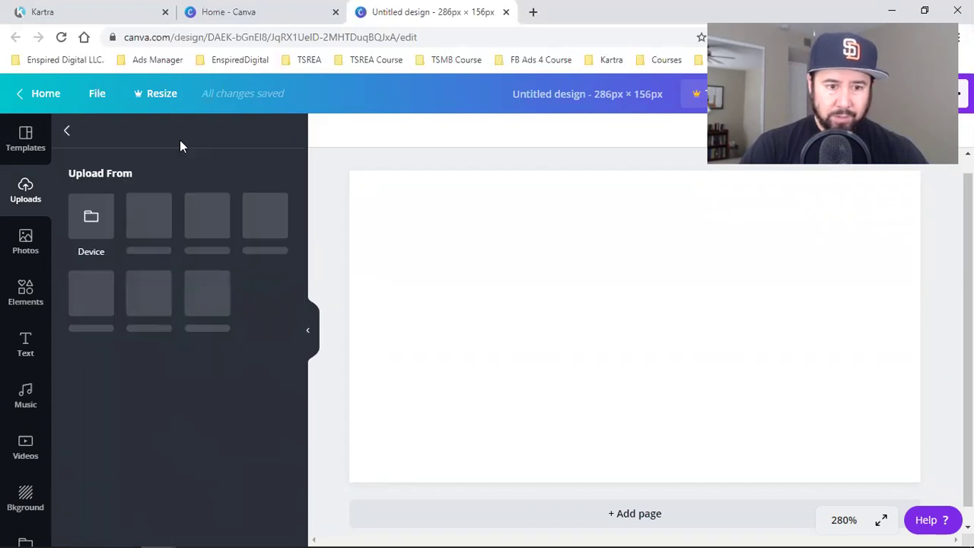
click(90, 215)
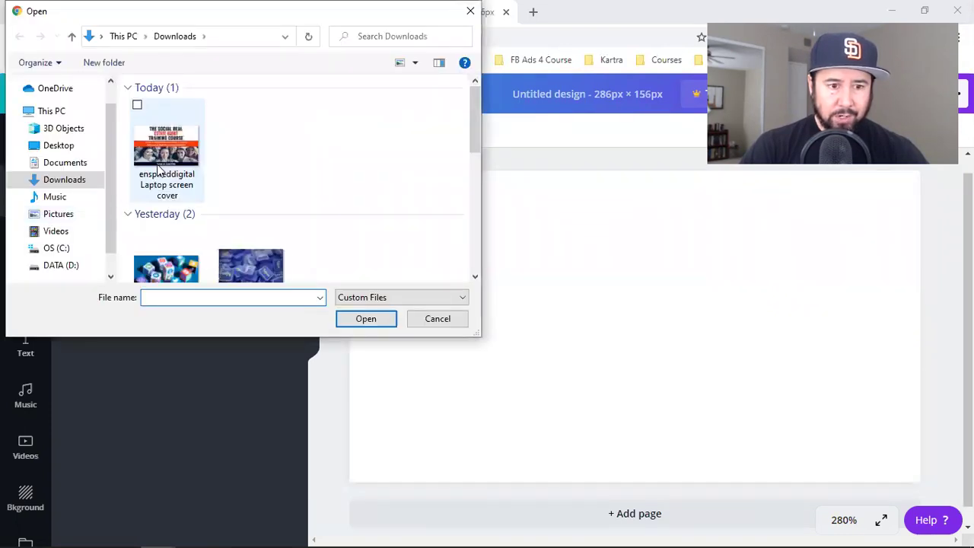
click(159, 169)
click(354, 319)
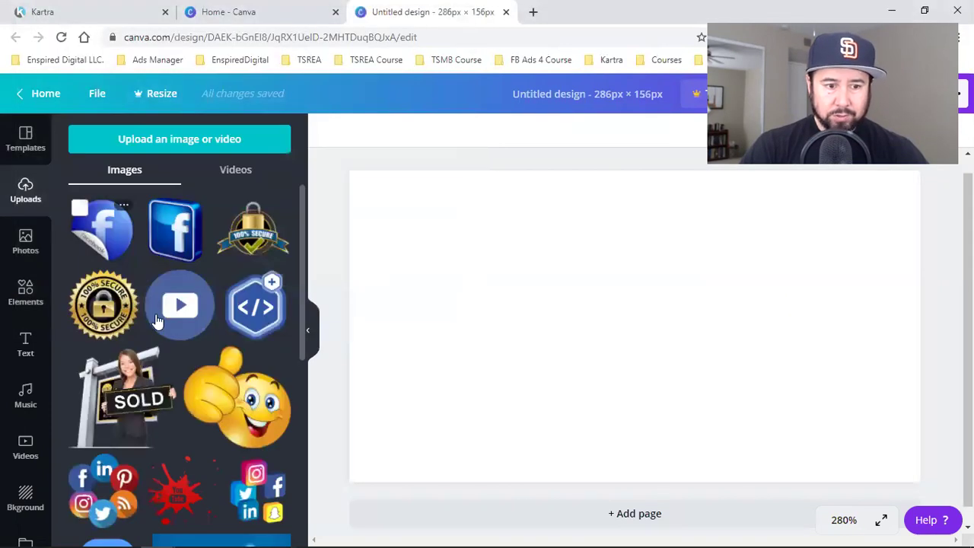
- Try to stretch the placed course cover image across the full canvas, then delete it and undo
drag(478, 231, 381, 168)
drag(794, 423, 900, 492)
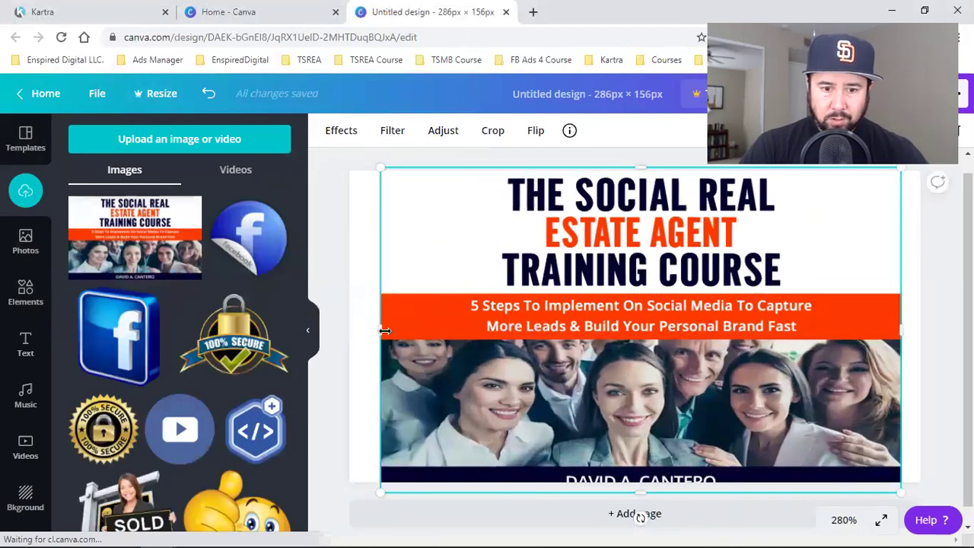
drag(375, 330, 348, 330)
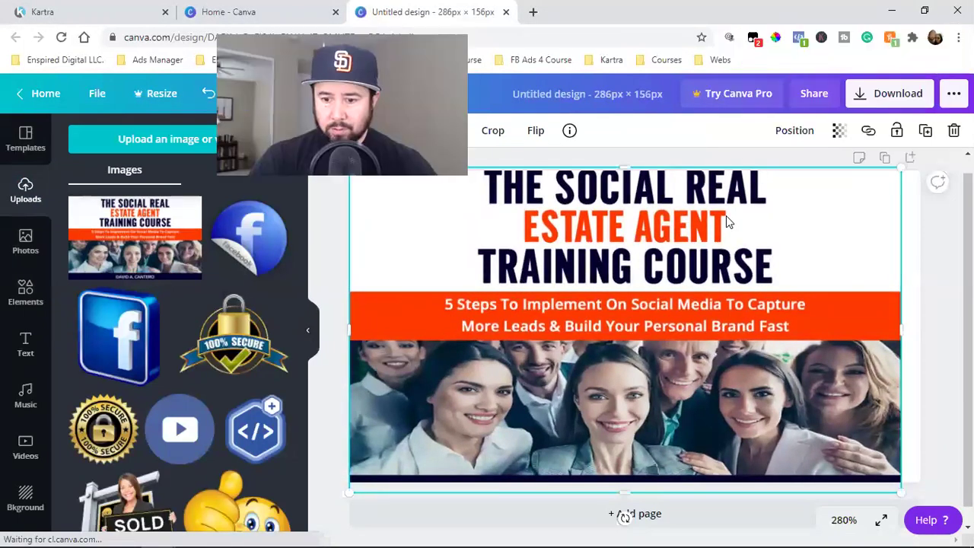
drag(901, 491, 920, 504)
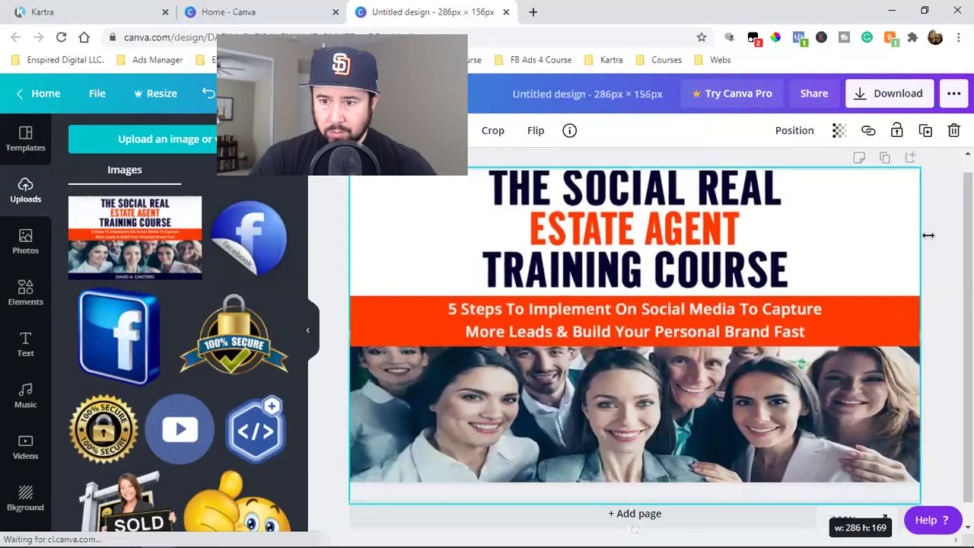
mouse_move(643, 211)
mouse_down()
mouse_move(643, 274)
mouse_move(633, 214)
mouse_up()
drag(636, 172, 636, 165)
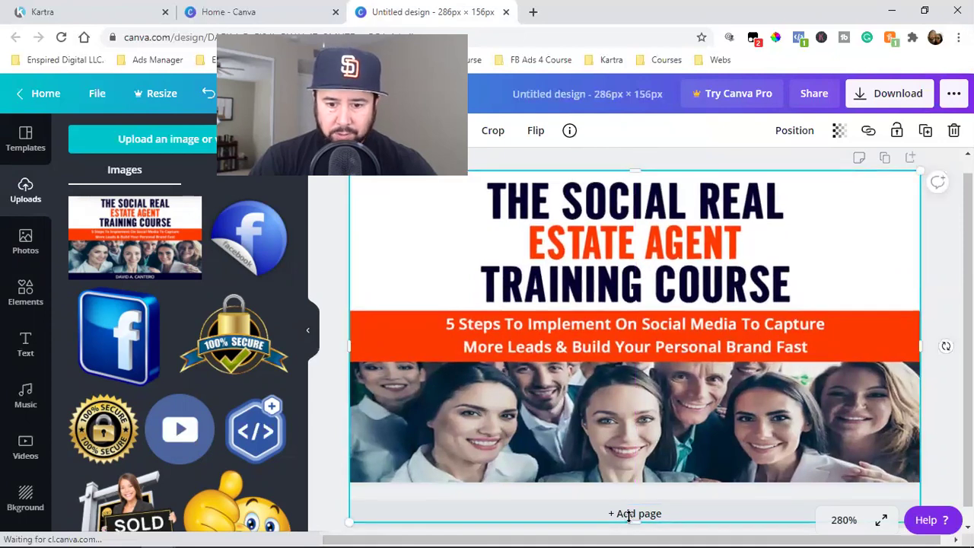
drag(626, 516, 639, 501)
click(938, 265)
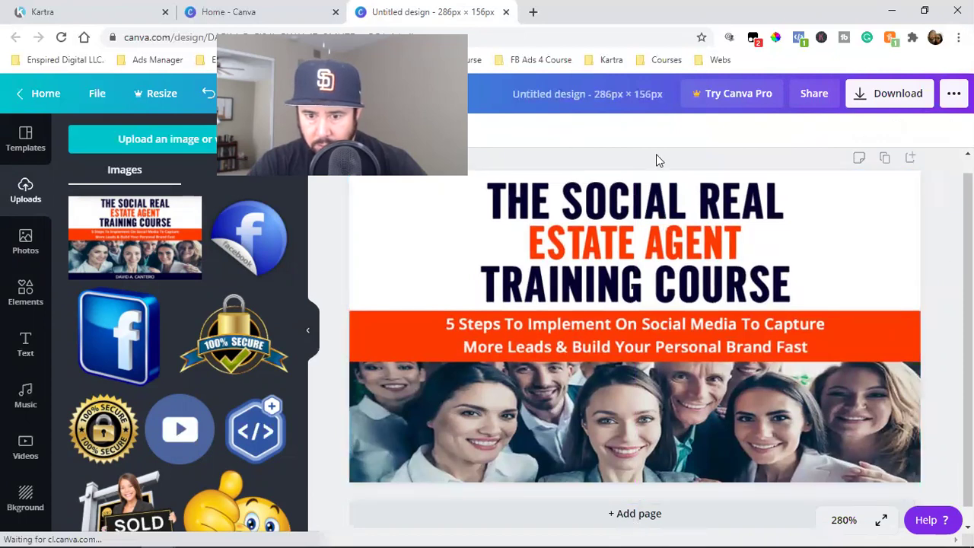
click(704, 219)
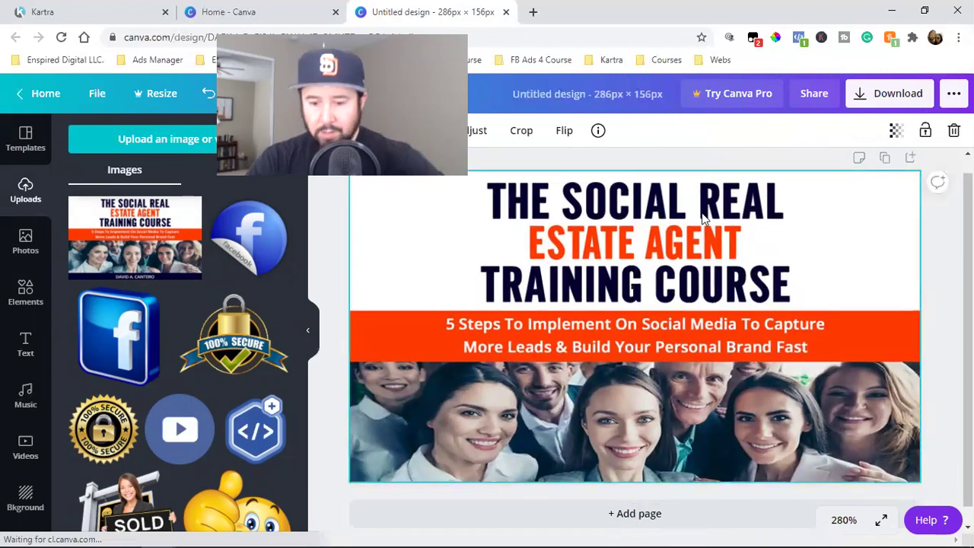
key(Delete)
key(ctrl+z)
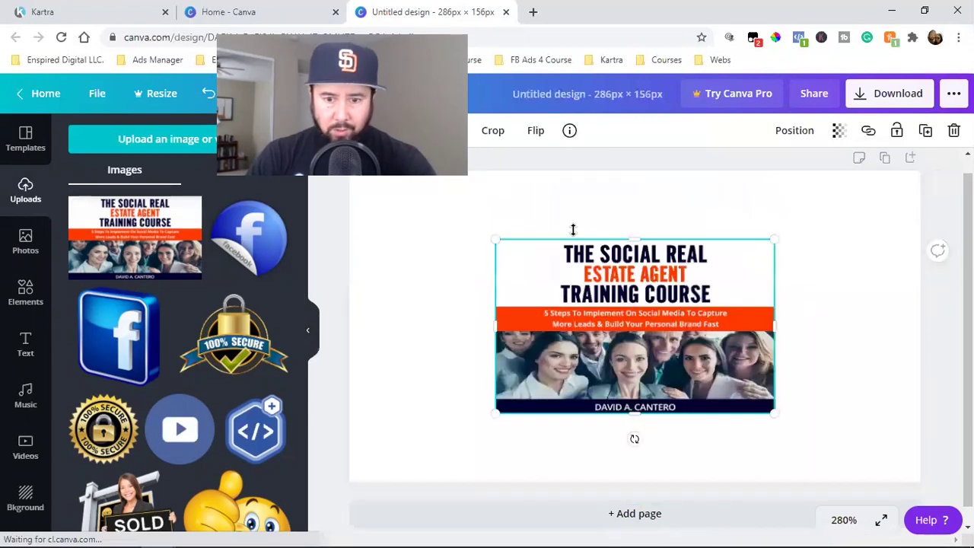
- Enlarge the course cover image to fill the 286 x 156 px canvas, keeping the title and orange banner in view
drag(502, 415, 387, 481)
drag(778, 238, 881, 220)
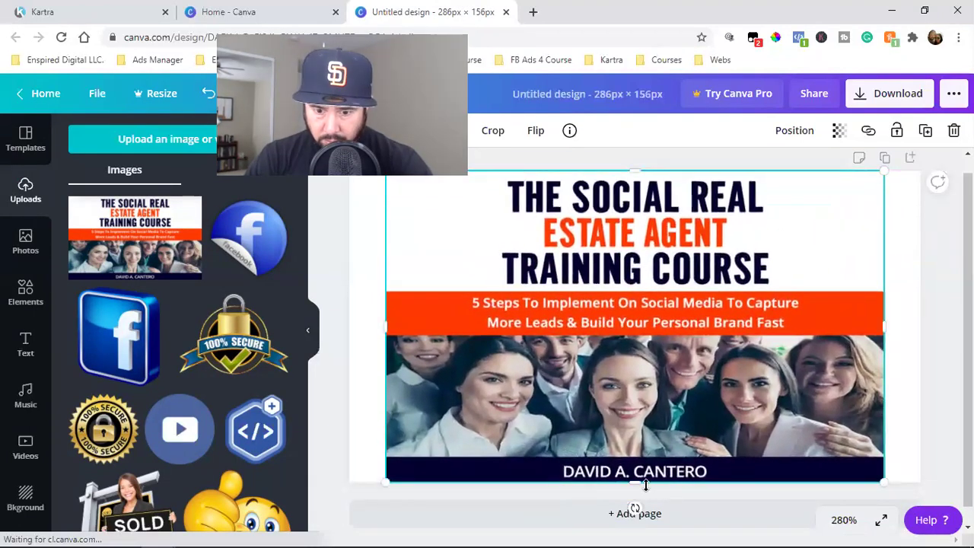
mouse_move(637, 489)
mouse_down()
mouse_move(640, 502)
mouse_move(642, 478)
mouse_move(643, 489)
mouse_up()
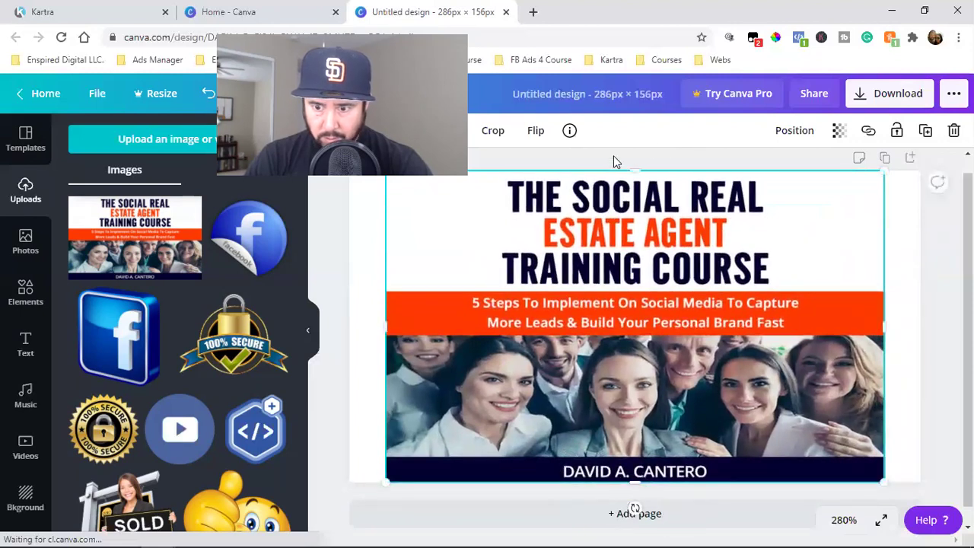
drag(891, 326, 920, 325)
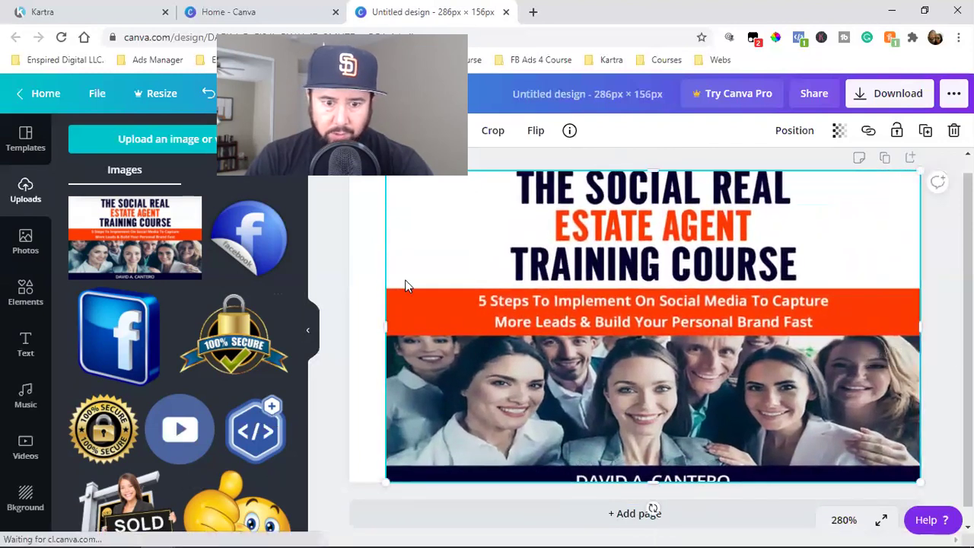
drag(386, 326, 349, 326)
drag(601, 225, 600, 259)
drag(635, 202, 634, 173)
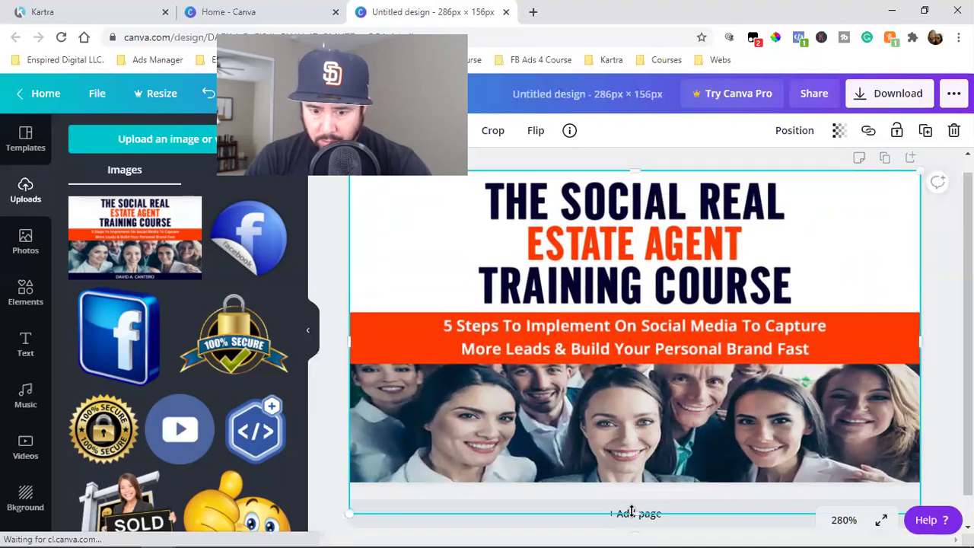
drag(631, 511, 634, 480)
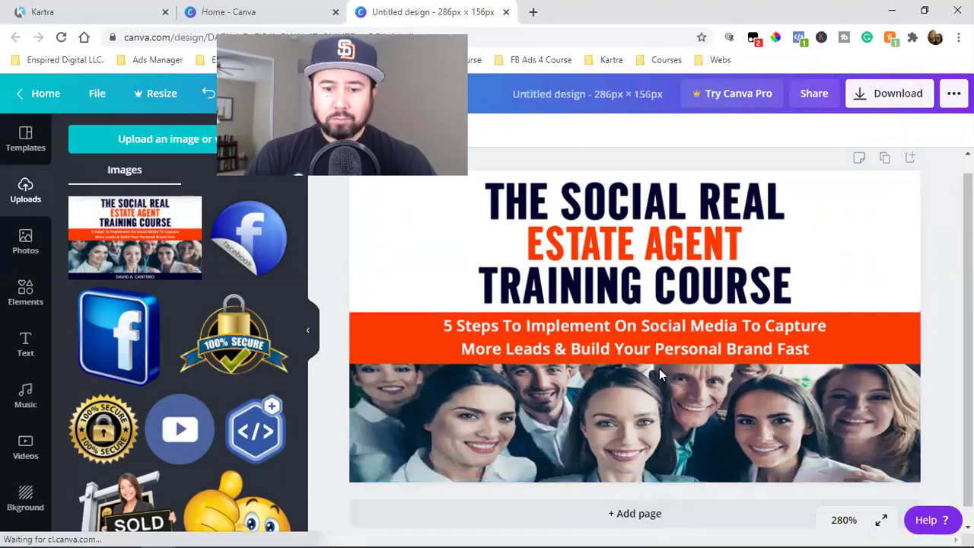
- Download the design, switch to Kartra and upload Untitled design from Downloads as the campaign's image thumbnail
click(877, 98)
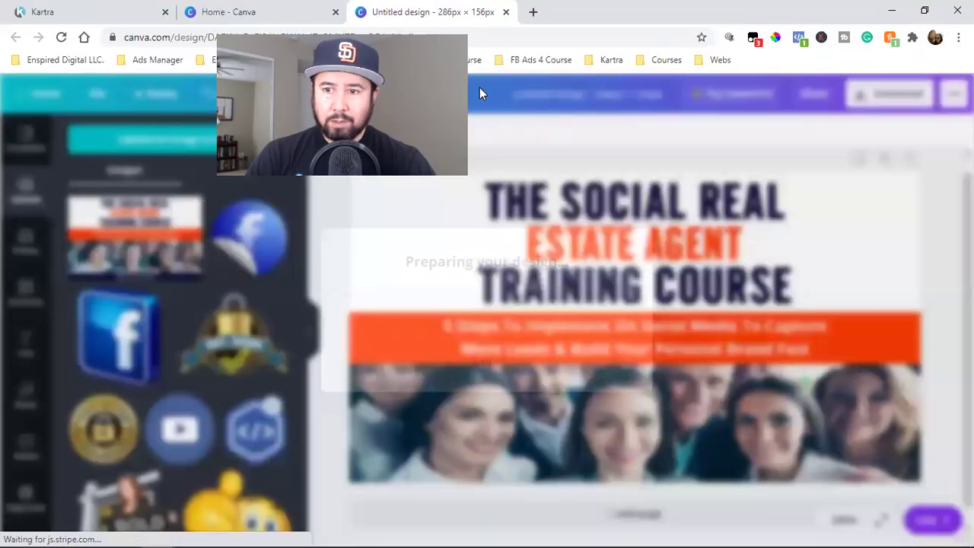
click(157, 11)
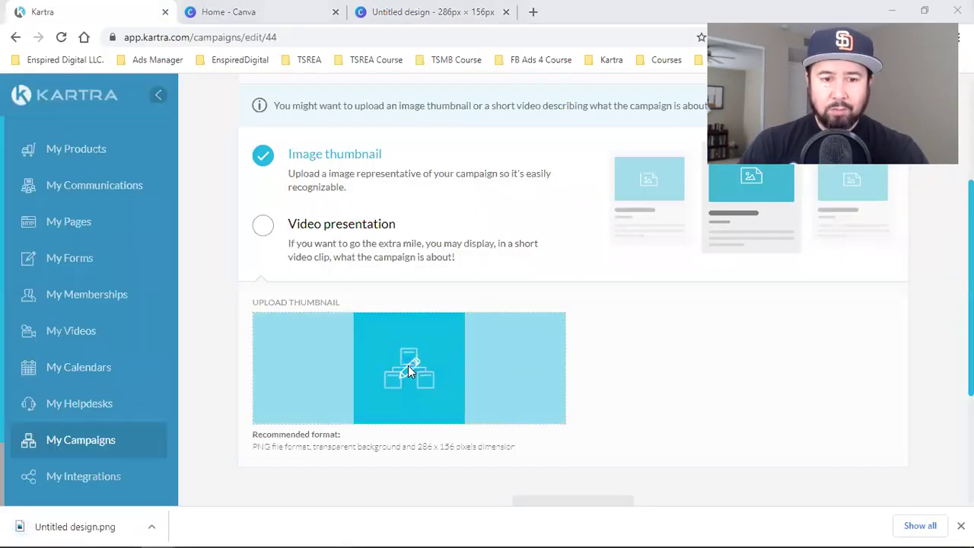
click(408, 365)
click(170, 151)
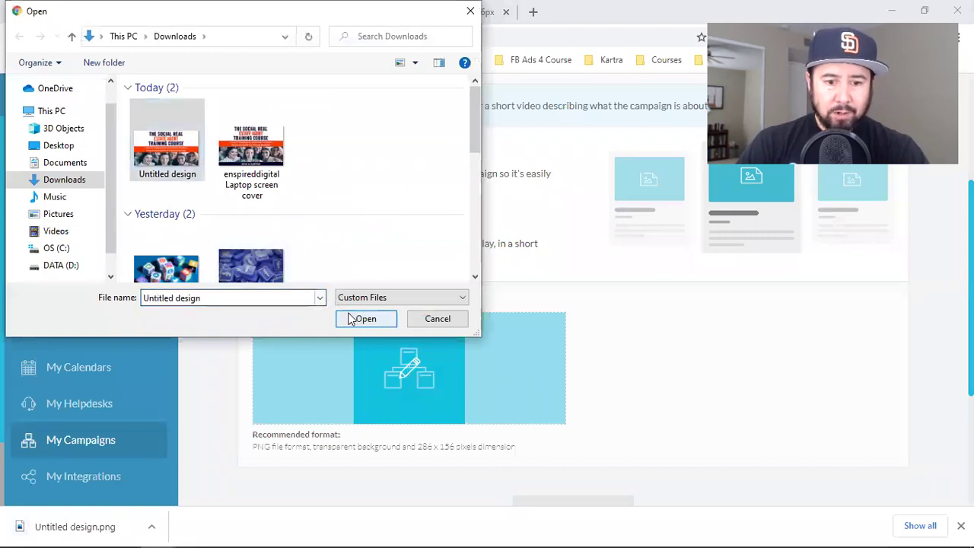
click(350, 319)
- Save the campaign preview, proceed to the Assets stage and acknowledge the interlinked assets notice
scroll(843, 350, up, 3)
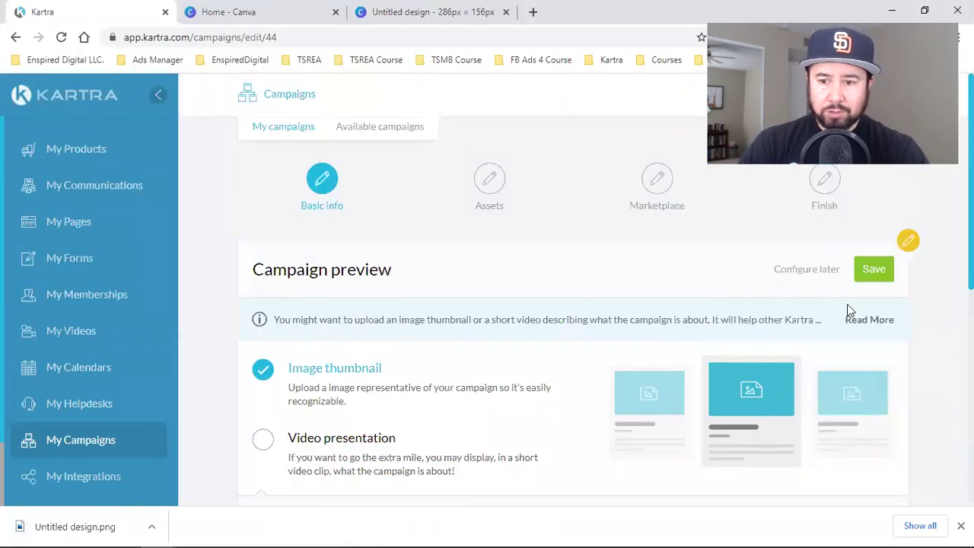
click(875, 270)
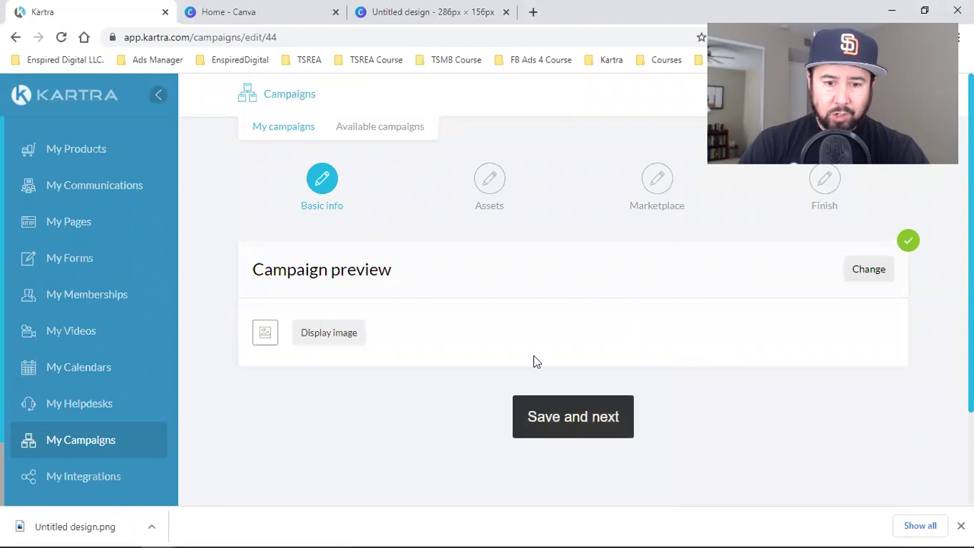
click(591, 423)
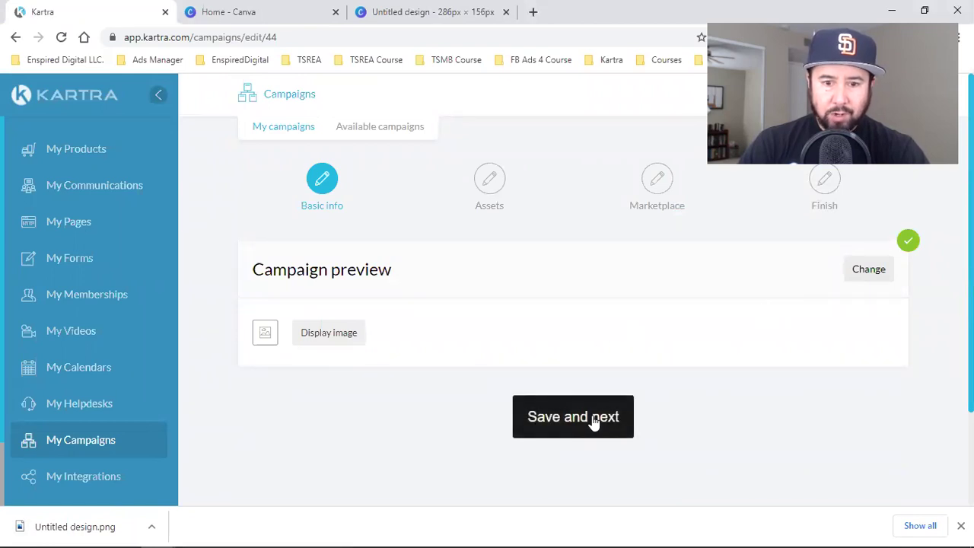
scroll(659, 375, down, 5)
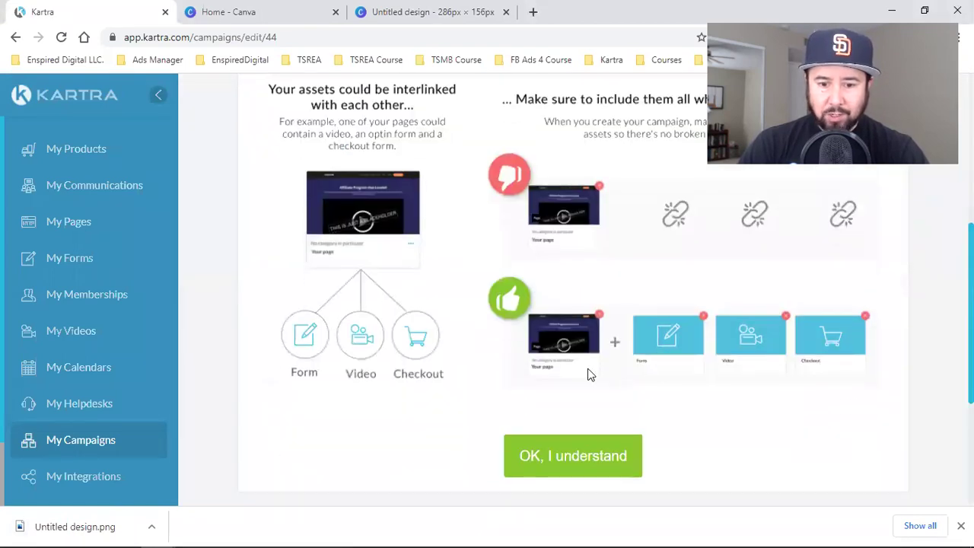
click(592, 462)
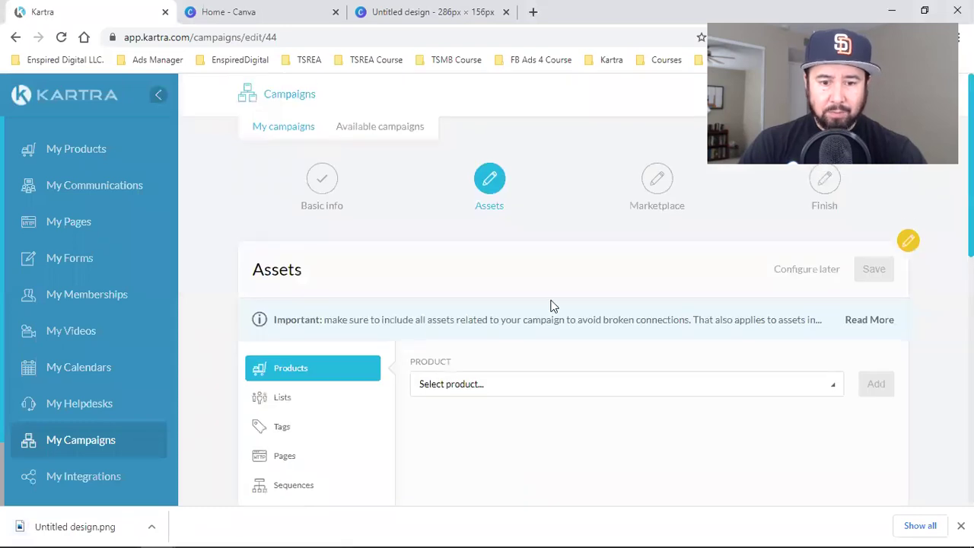
- Add the TSREA Training Course product to the campaign's assets
click(521, 389)
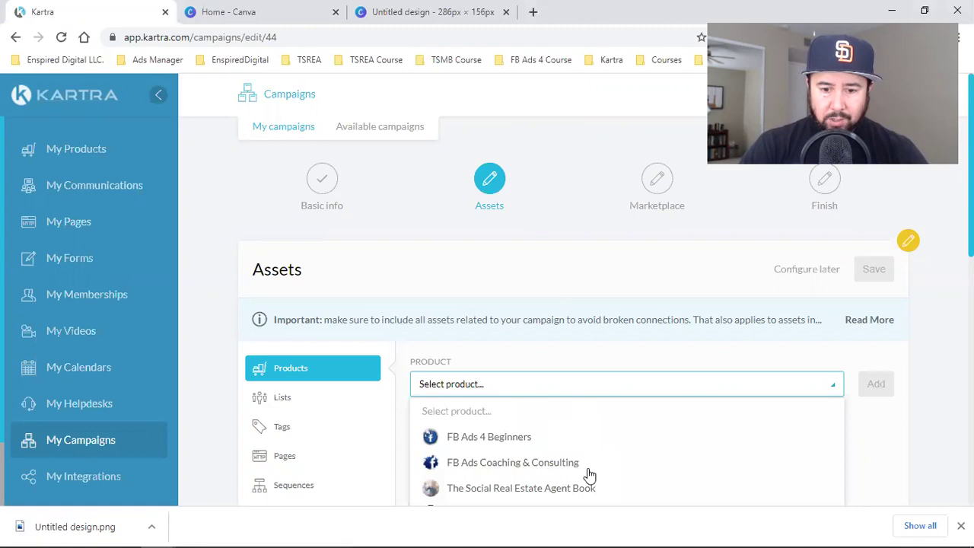
scroll(590, 475, down, 1)
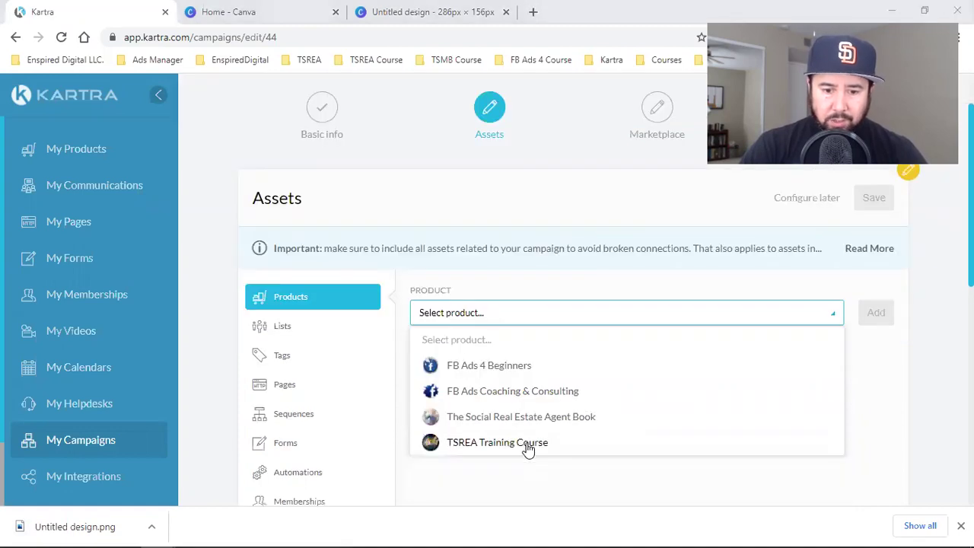
click(528, 447)
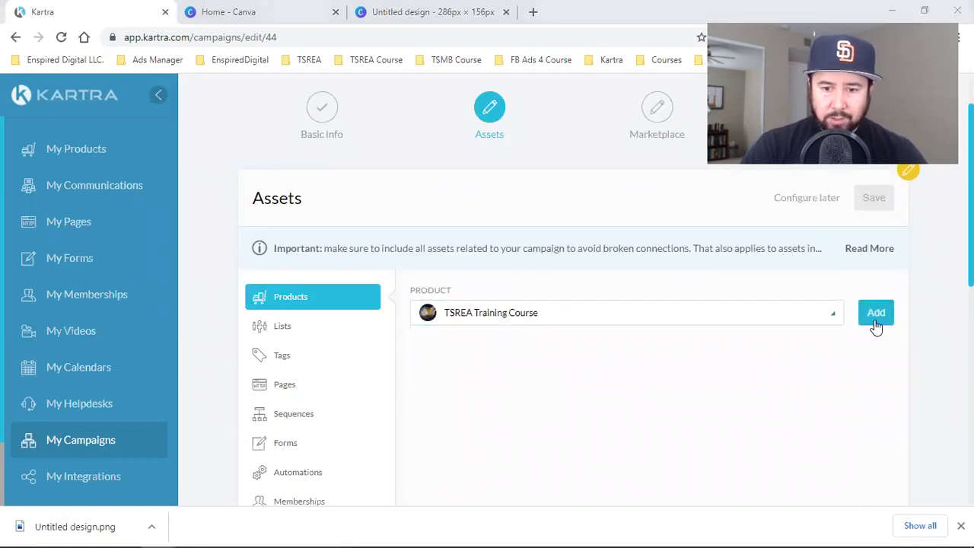
click(876, 327)
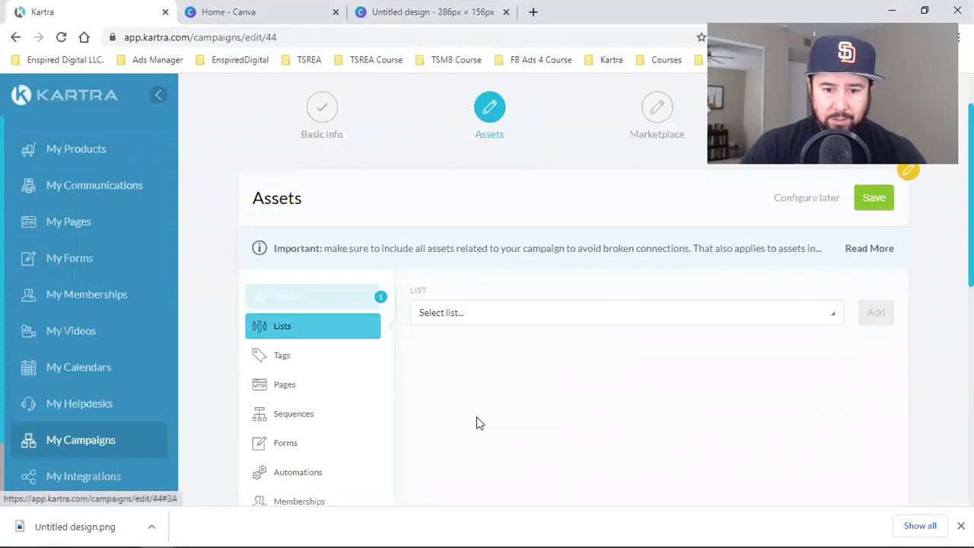
- Add the lists TSREA Registered For Webclass and TSREA Finished Webclass But Didnt Buy to the campaign's assets
click(478, 315)
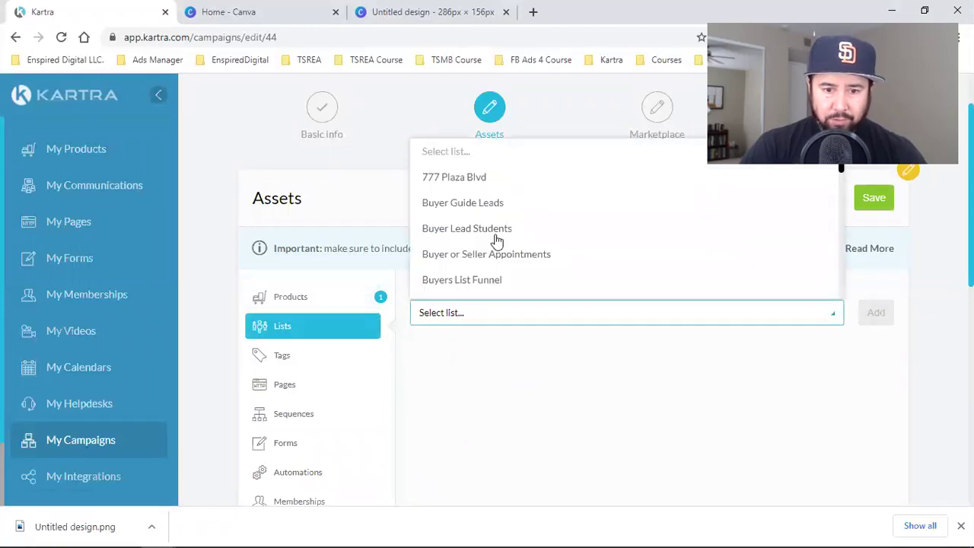
scroll(502, 236, down, 10)
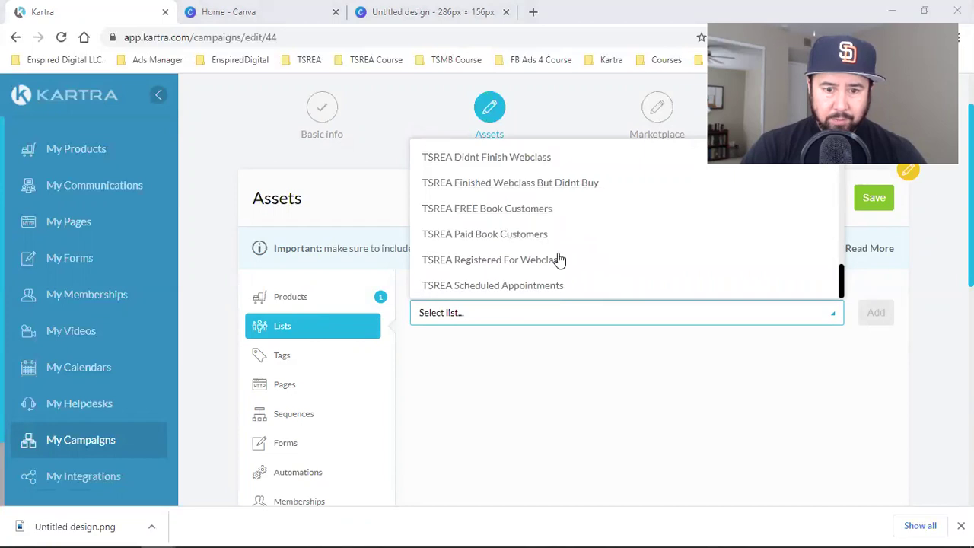
click(483, 260)
click(864, 316)
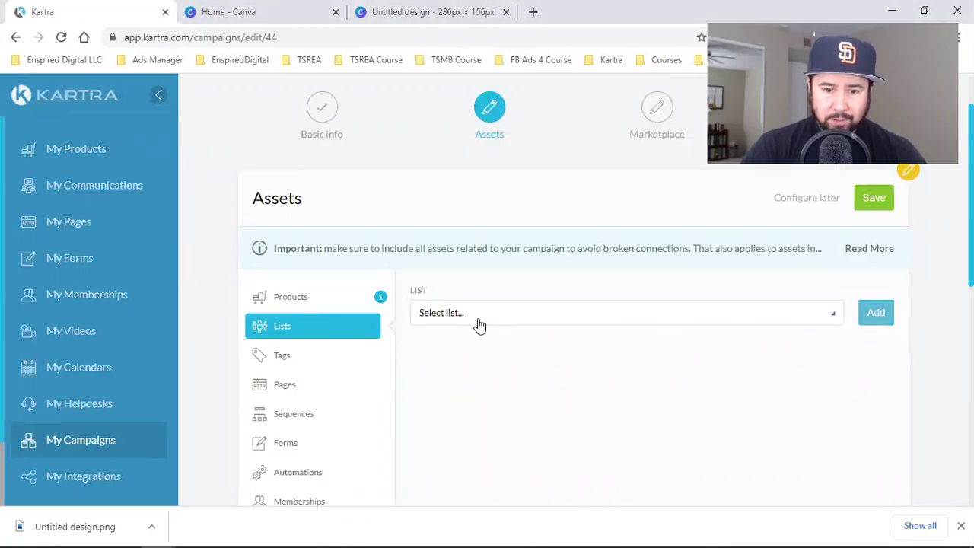
click(479, 316)
scroll(510, 272, down, 5)
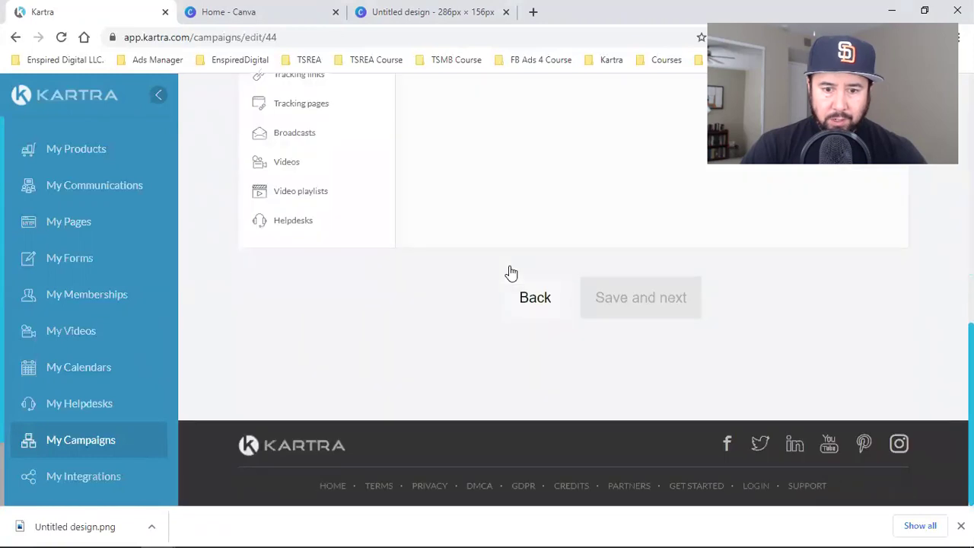
scroll(510, 271, up, 5)
scroll(541, 300, up, 1)
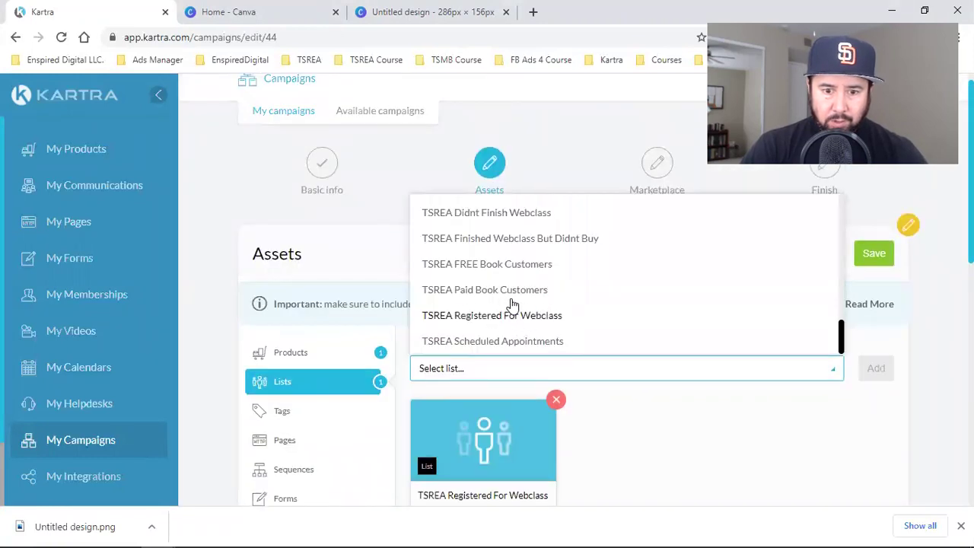
click(501, 240)
click(866, 368)
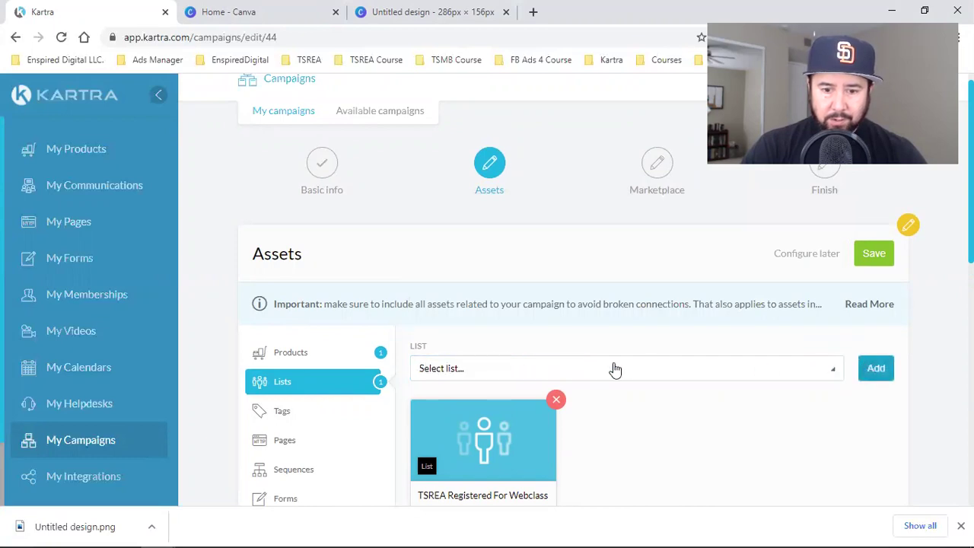
- Add the lists TSREA Didnt Finish Webclass and TSREA Course Students to the campaign's assets
click(513, 370)
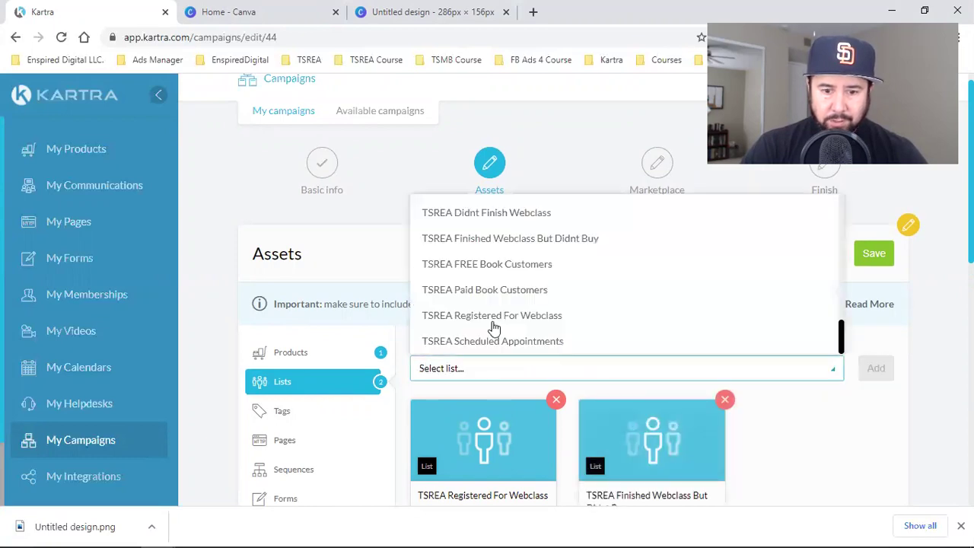
click(509, 215)
click(876, 368)
click(513, 373)
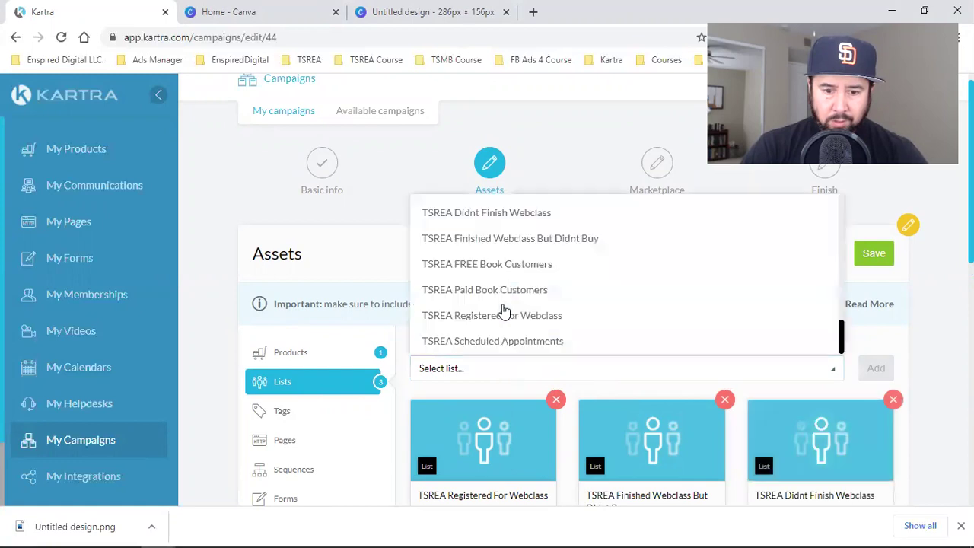
scroll(506, 290, up, 3)
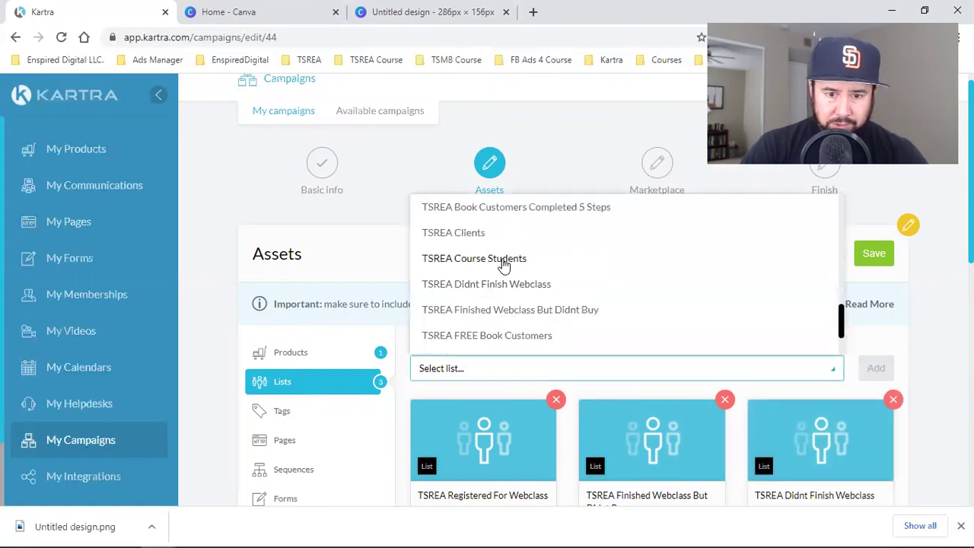
click(503, 263)
click(876, 368)
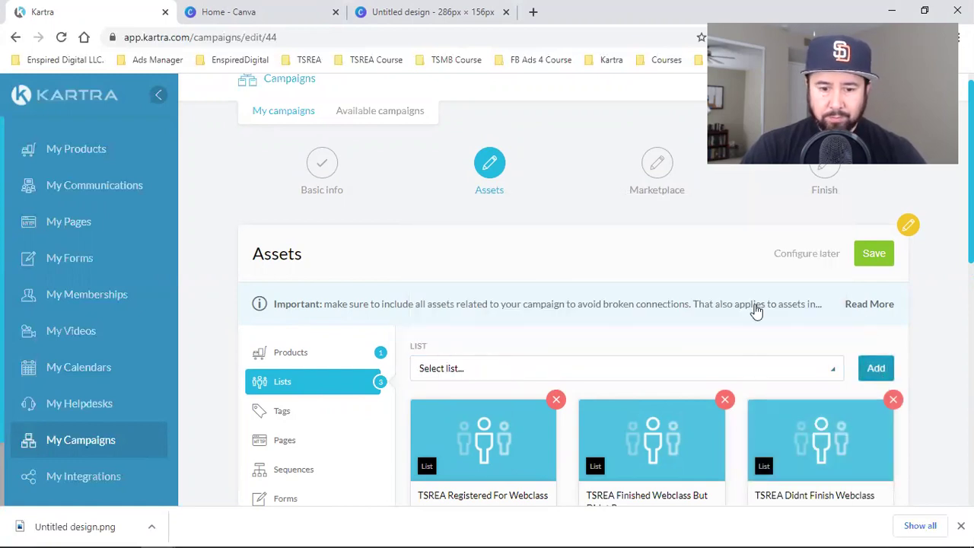
scroll(755, 305, down, 2)
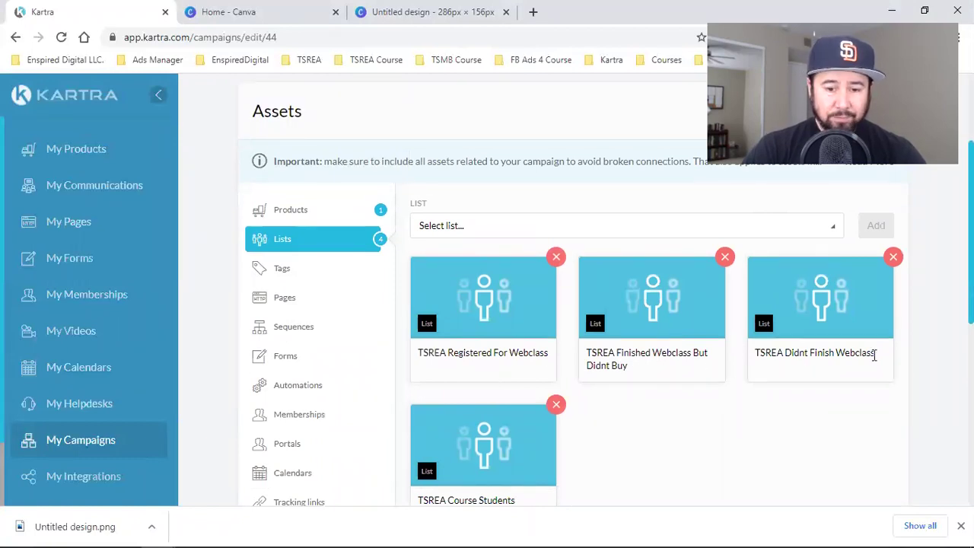
- Add the tag TSREA Registered For Webclass from the TSREA Course category to the campaign's assets
scroll(771, 412, down, 1)
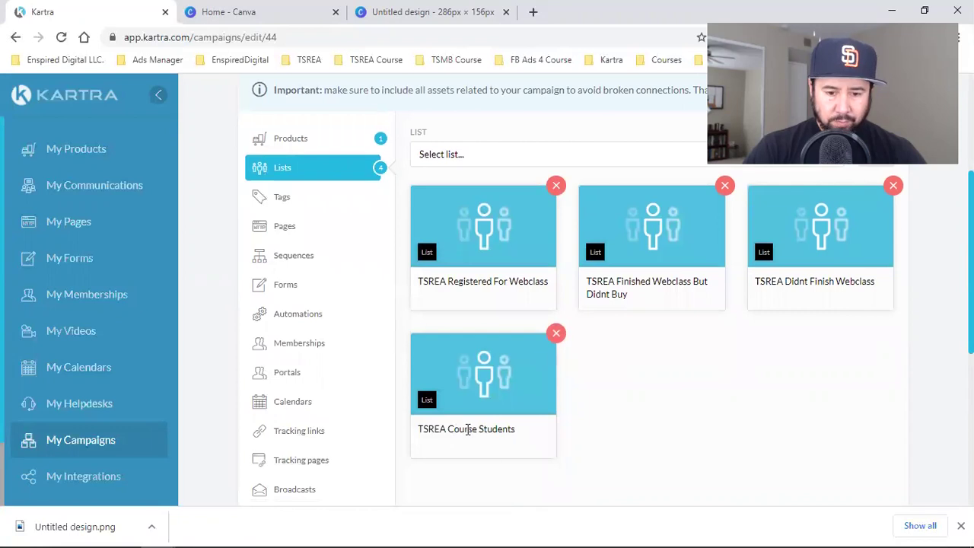
click(283, 197)
click(481, 159)
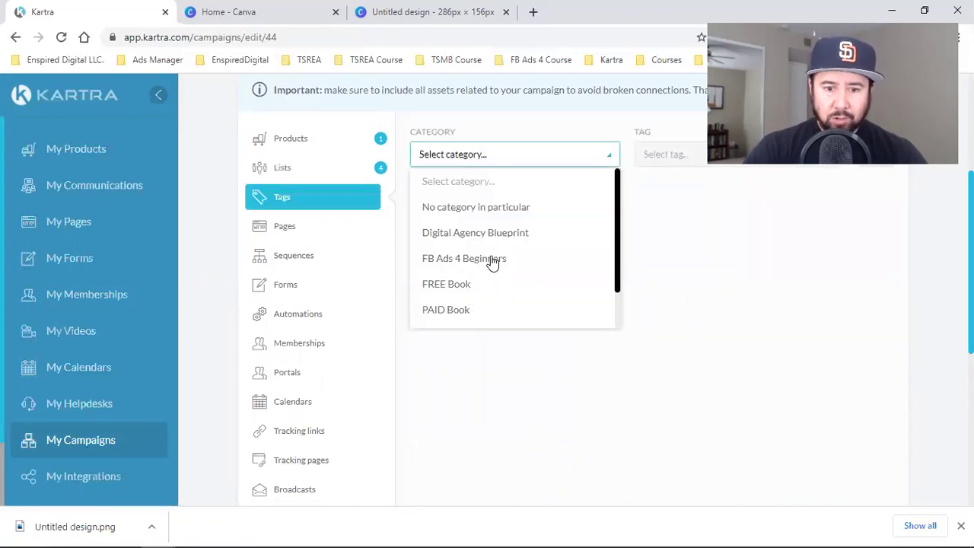
scroll(491, 263, down, 1)
click(480, 315)
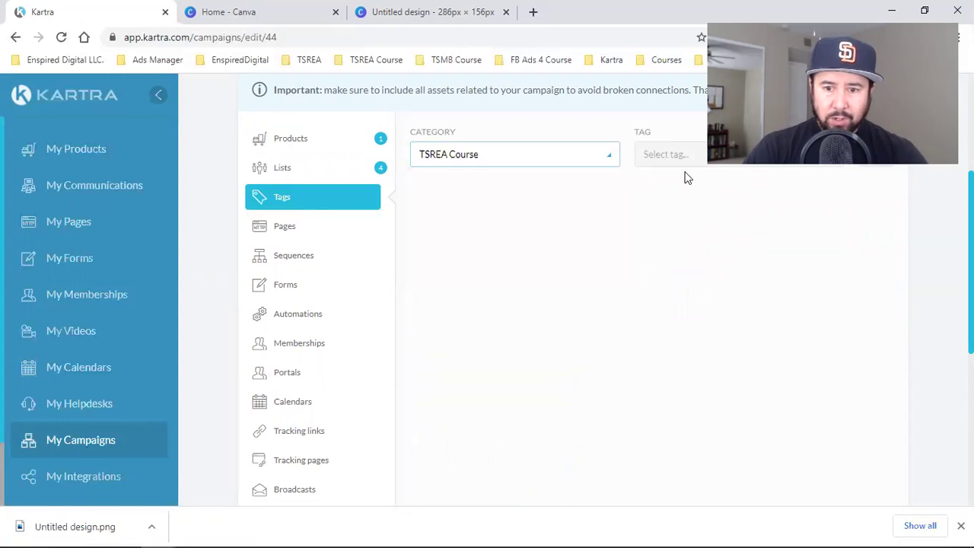
click(673, 160)
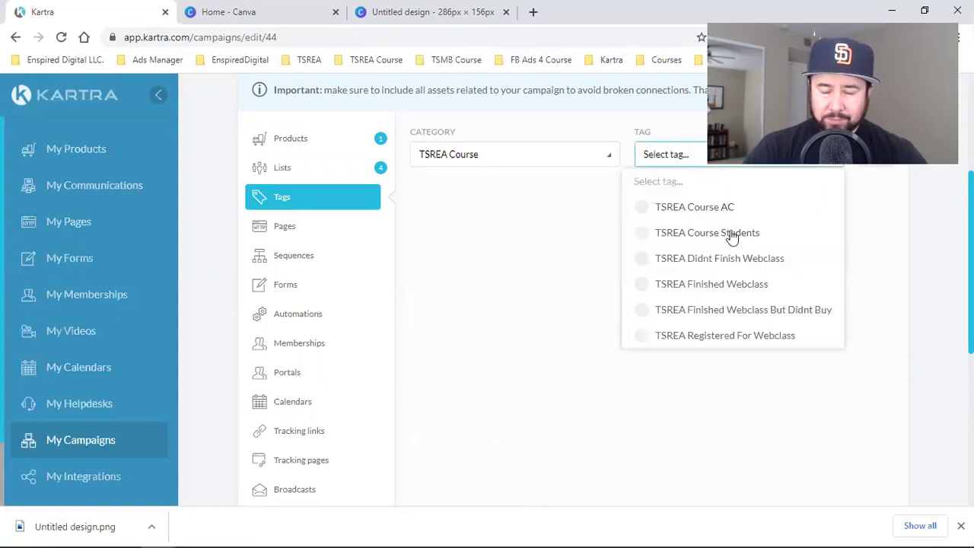
scroll(885, 322, up, 1)
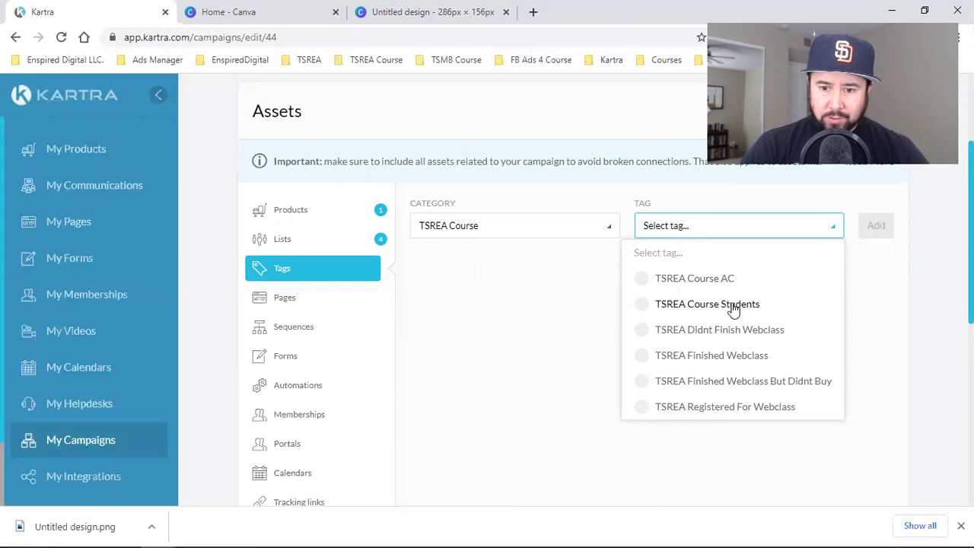
scroll(730, 364, down, 1)
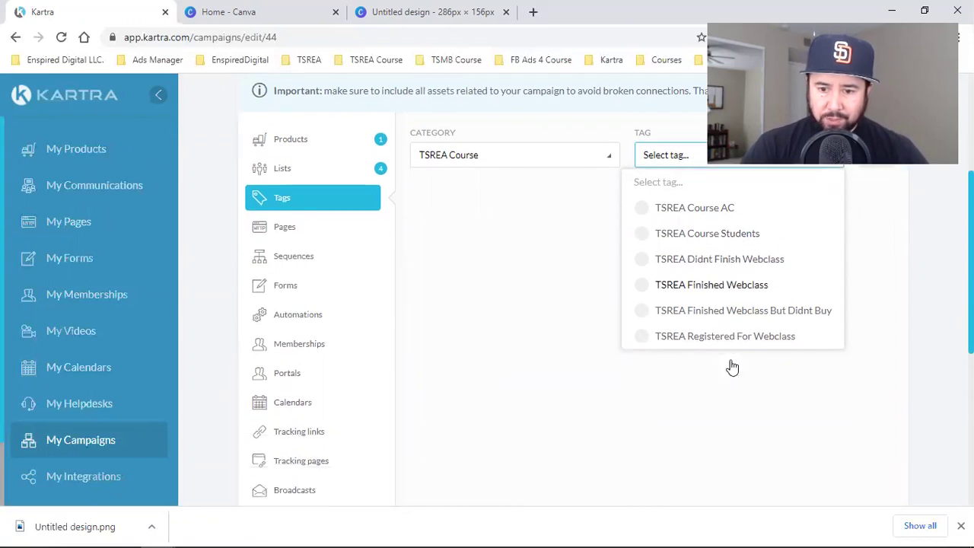
click(734, 335)
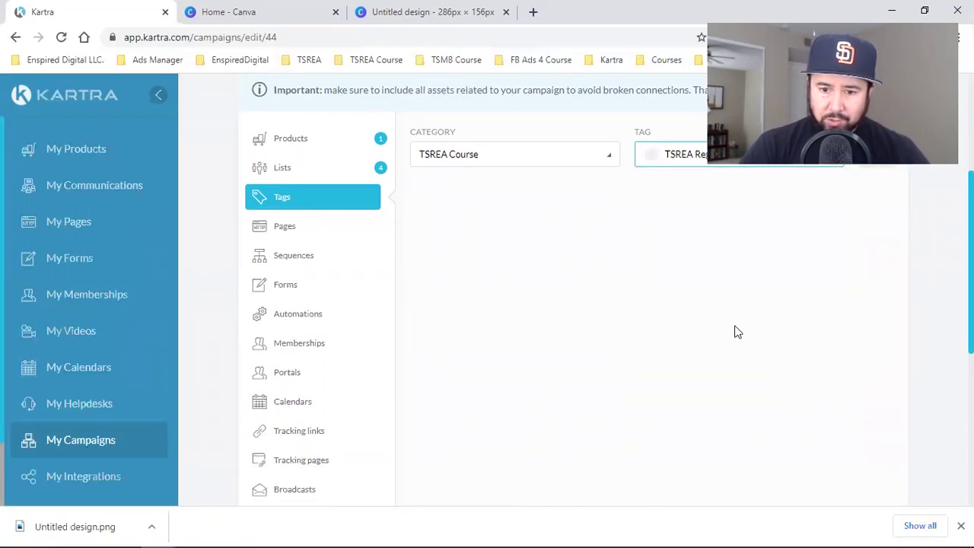
scroll(694, 264, up, 1)
click(865, 228)
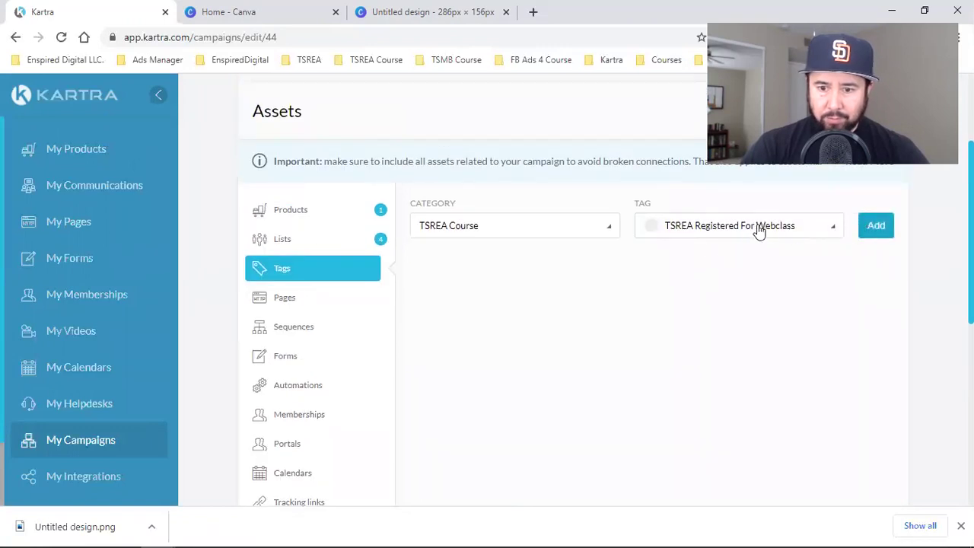
- Add the tag TSREA Finished Webclass But Didnt Buy from the TSREA Course category to the campaign's assets
click(559, 226)
scroll(496, 348, down, 5)
scroll(444, 363, up, 2)
scroll(460, 305, up, 1)
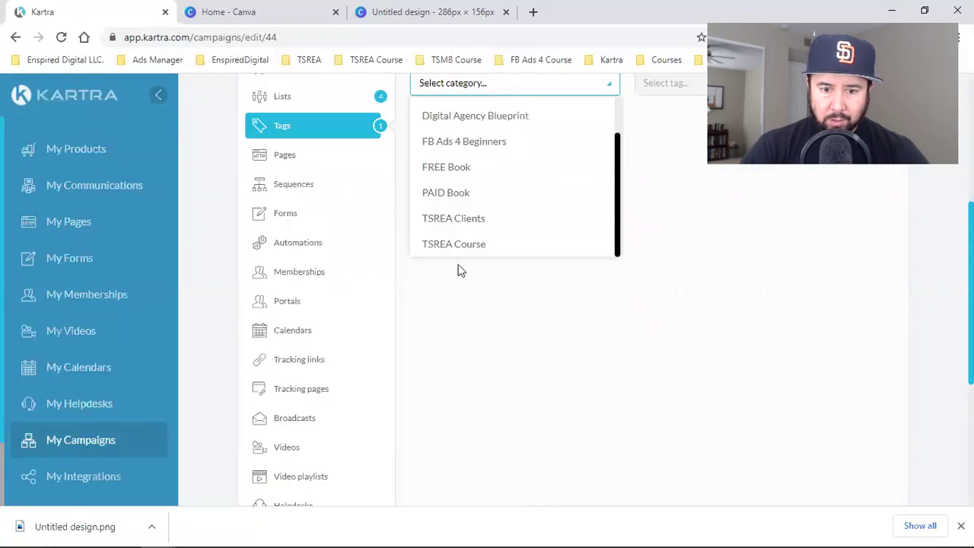
click(454, 244)
scroll(645, 365, up, 3)
click(681, 303)
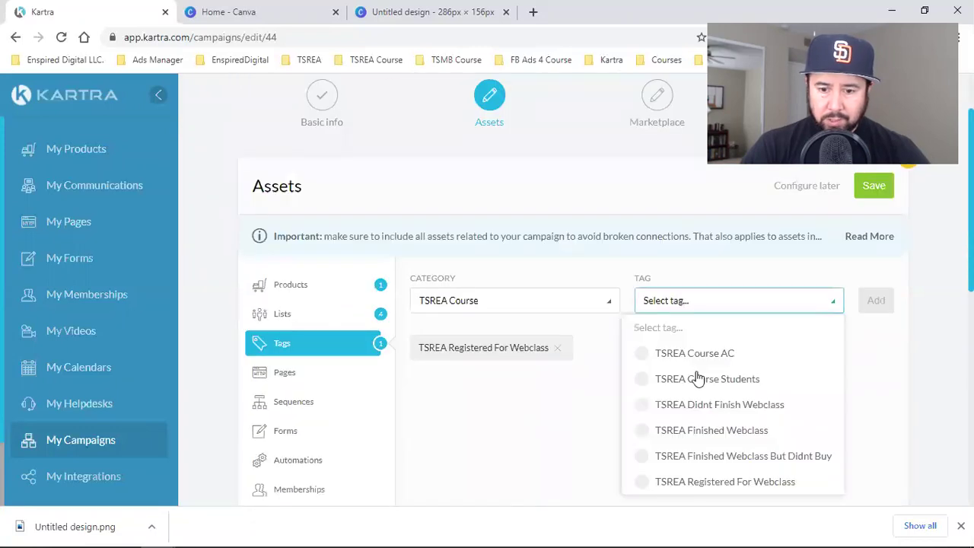
scroll(698, 378, down, 1)
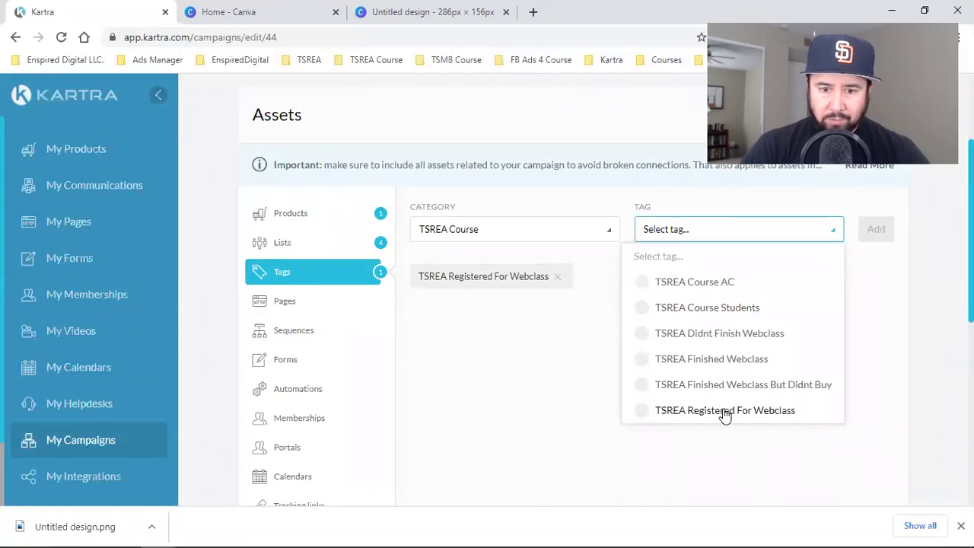
click(763, 386)
click(885, 238)
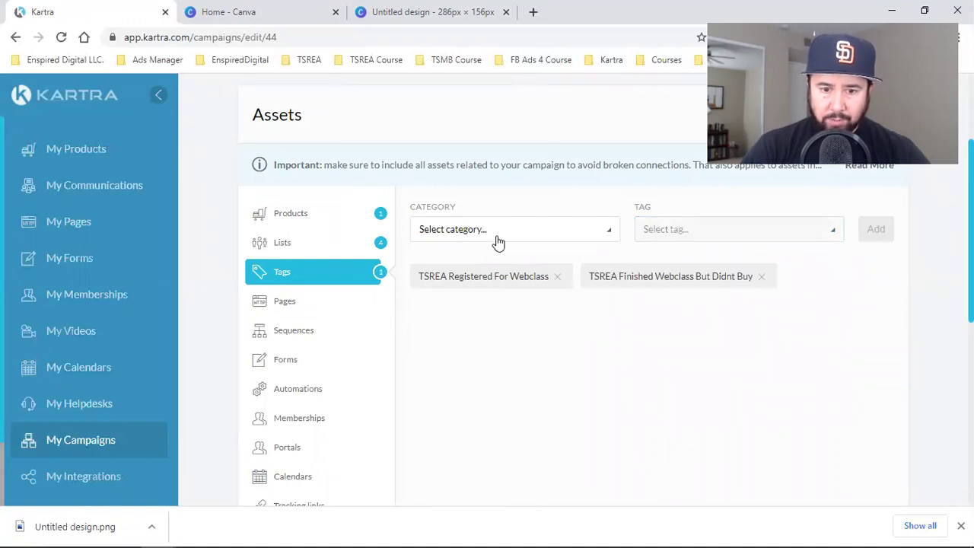
- Add the tag TSREA Finished Webclass from the TSREA Course category to the campaign's assets
click(495, 235)
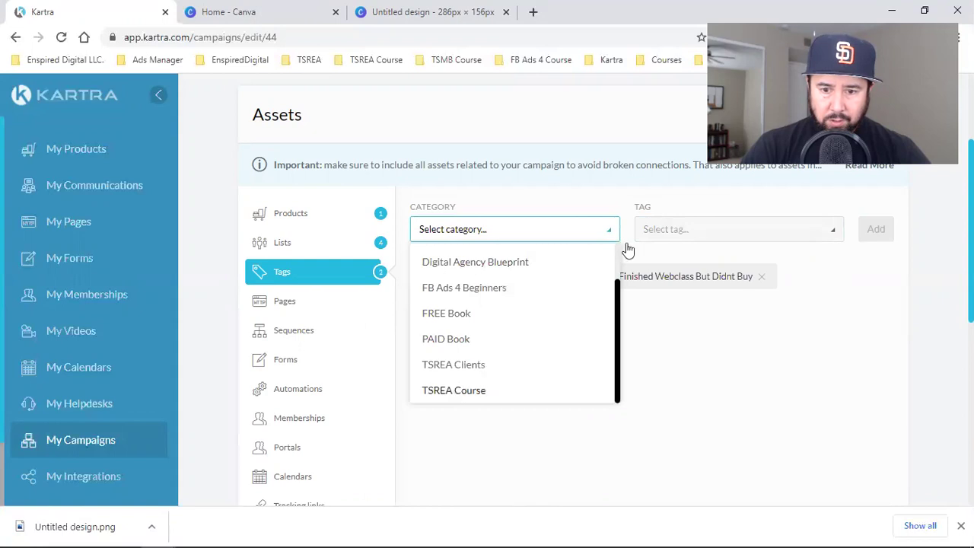
key(Return)
click(677, 231)
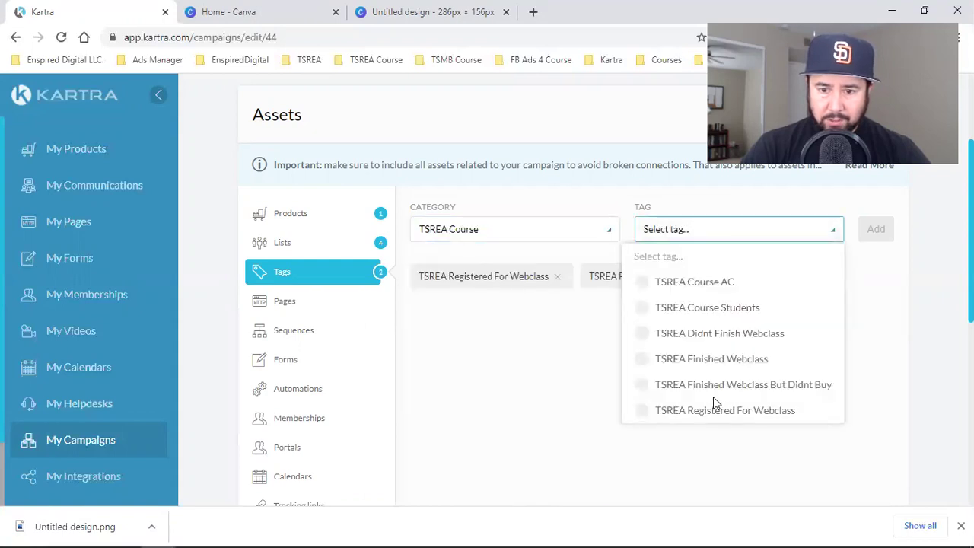
click(724, 361)
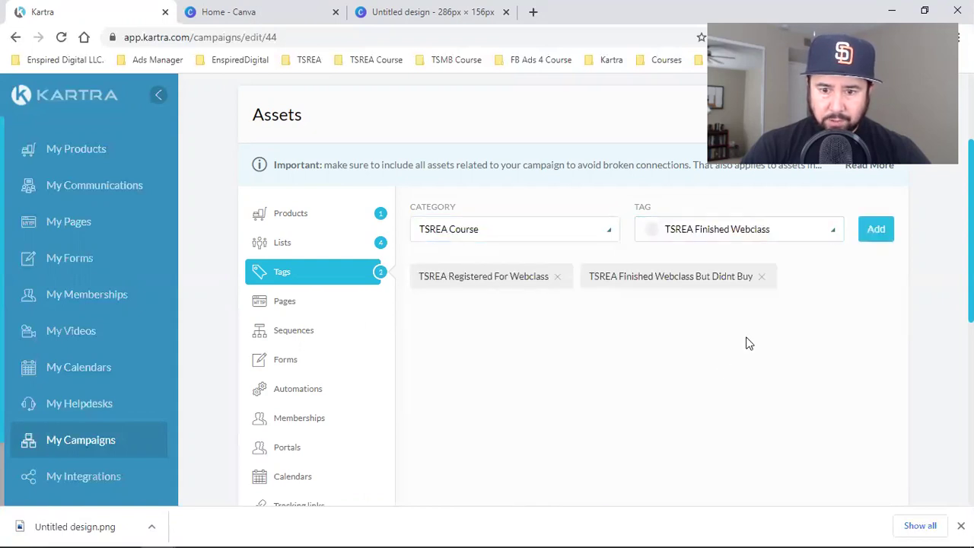
click(876, 230)
- Add the tag TSREA Didnt Finish Webclass from the TSREA Course category to the campaign's assets
click(535, 231)
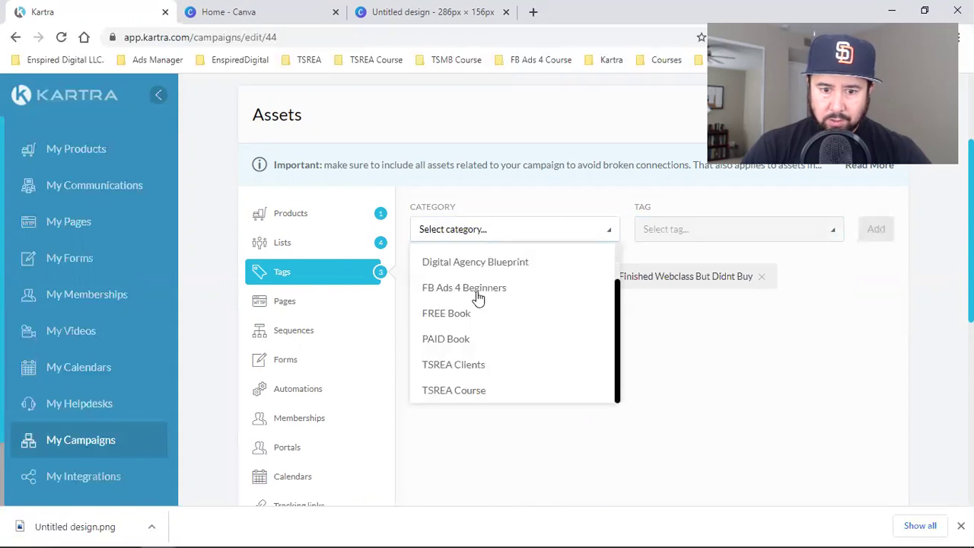
click(453, 389)
click(707, 232)
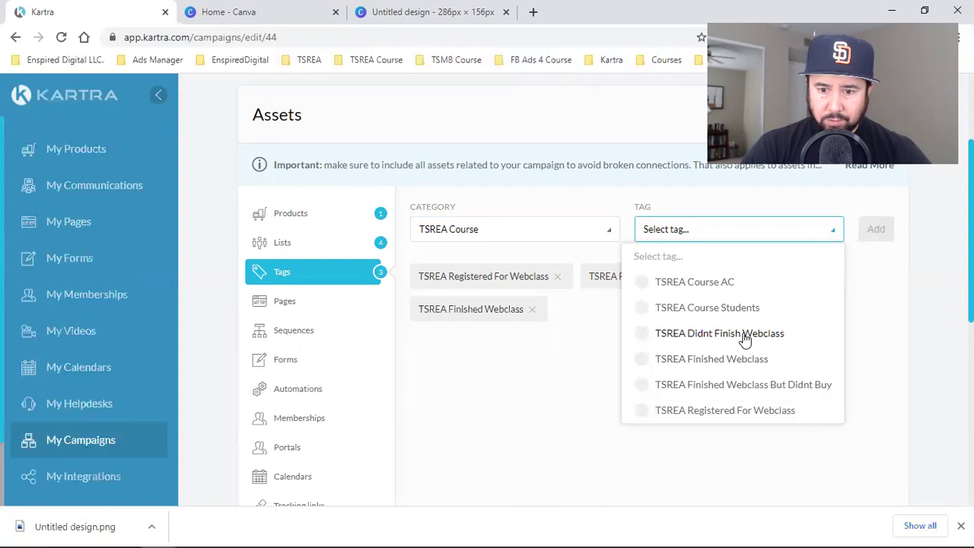
click(720, 334)
click(891, 229)
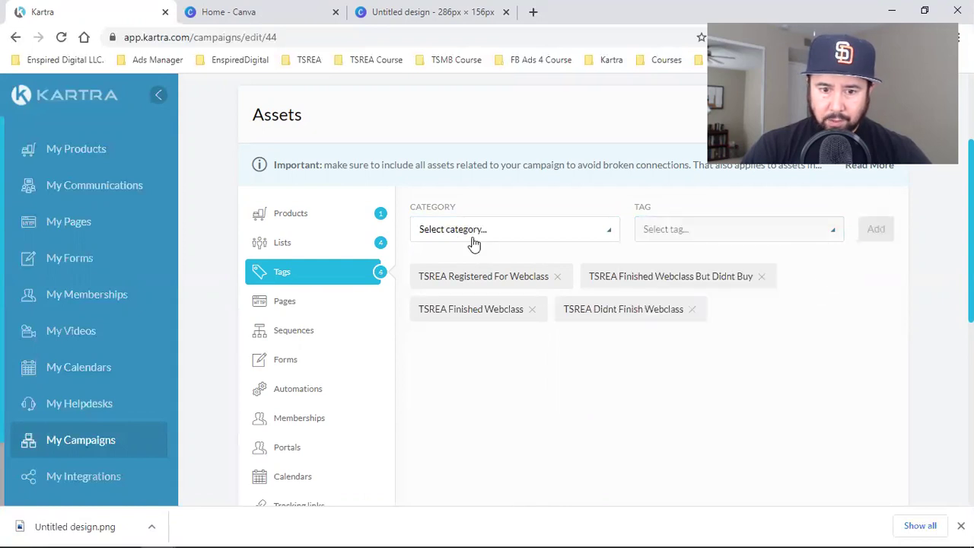
- Add the tag TSREA Course Students from the TSREA Course category to the campaign's assets
click(474, 236)
click(454, 389)
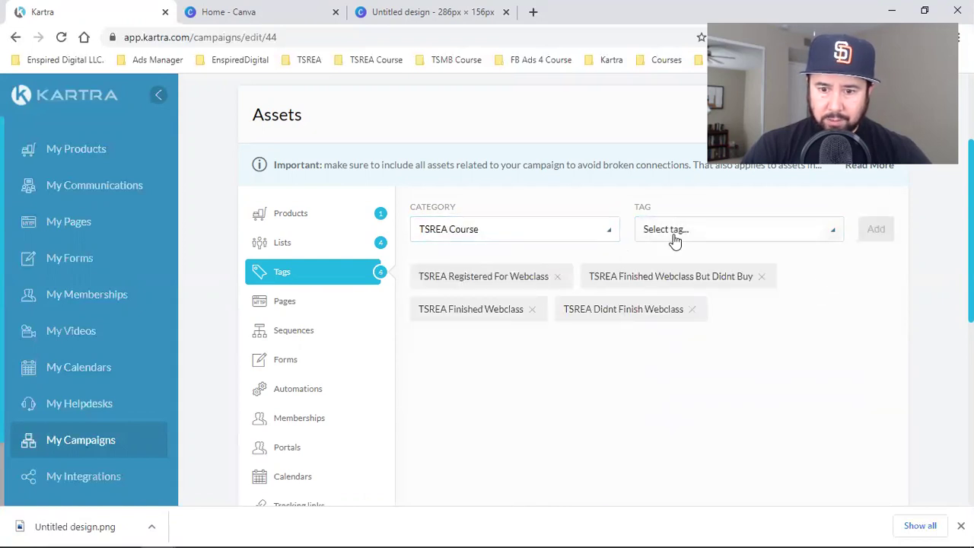
click(675, 237)
click(797, 307)
click(876, 229)
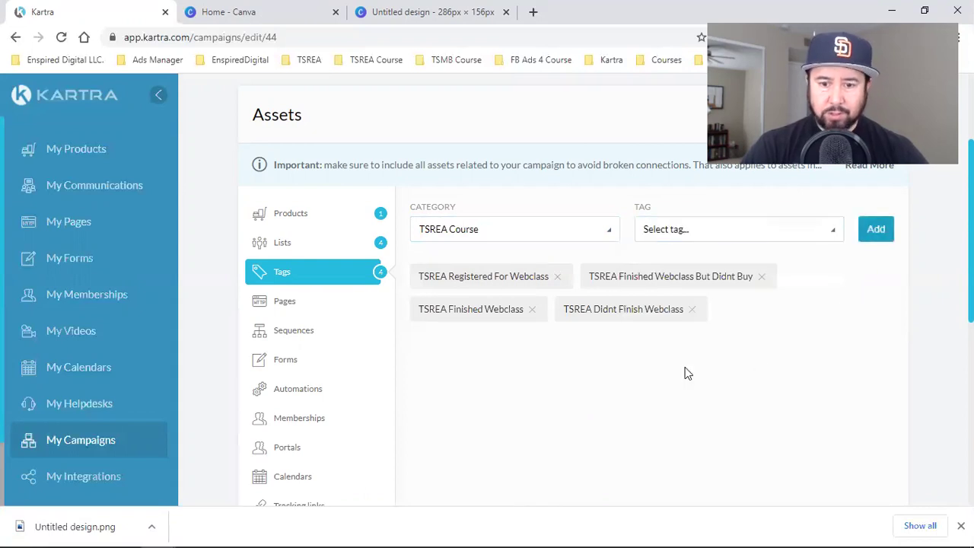
- Add the page TSREA Webclass Run This Ad ASAP, under No site in particular, to the campaign's assets
click(288, 304)
click(505, 240)
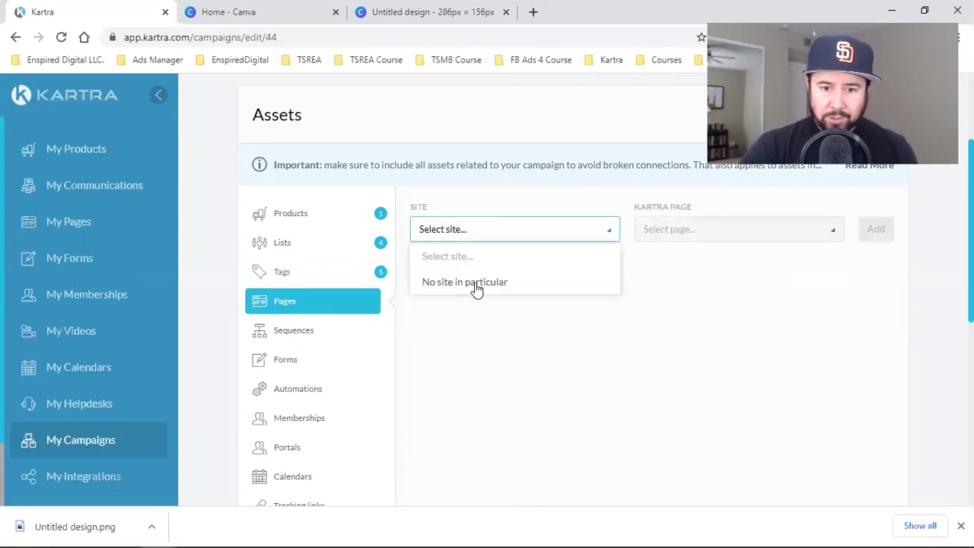
click(474, 285)
click(723, 241)
scroll(705, 335, down, 12)
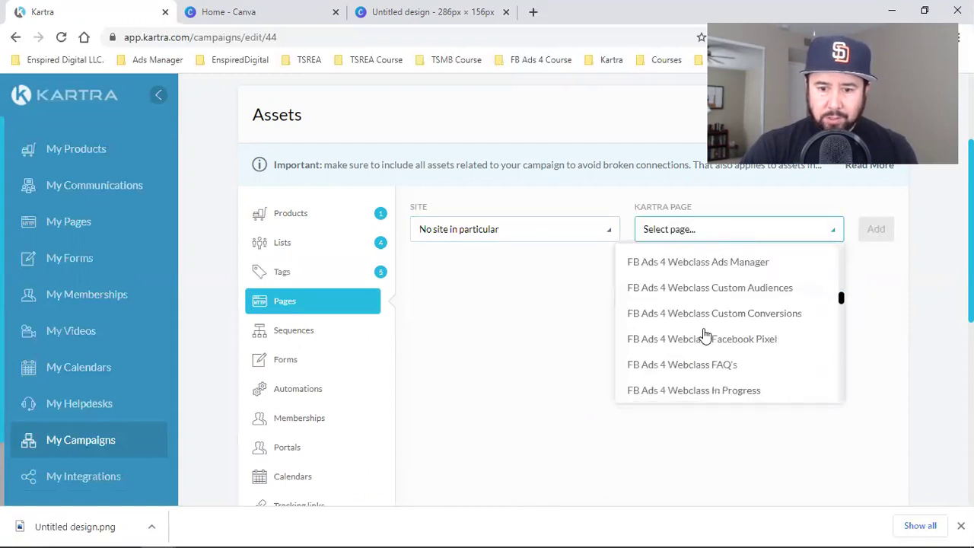
scroll(705, 335, down, 6)
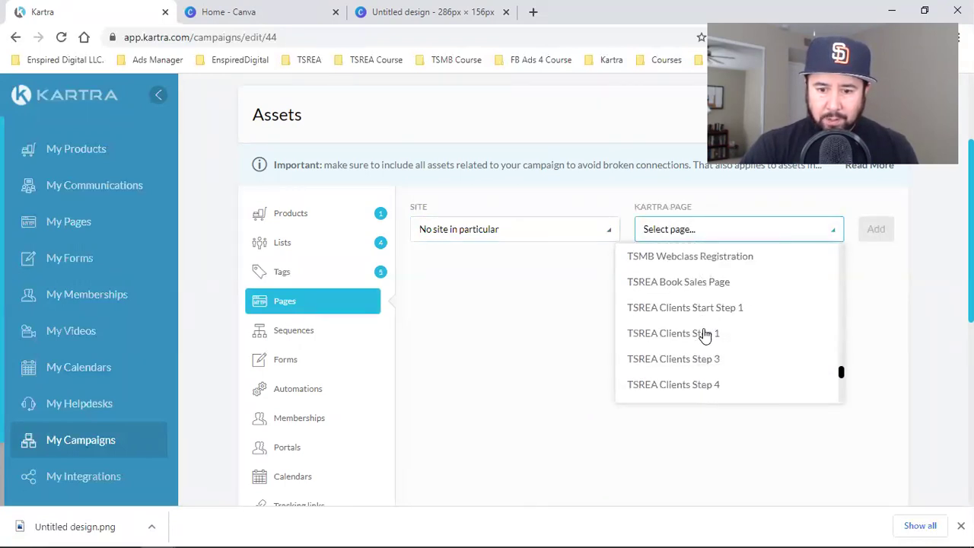
scroll(705, 335, down, 3)
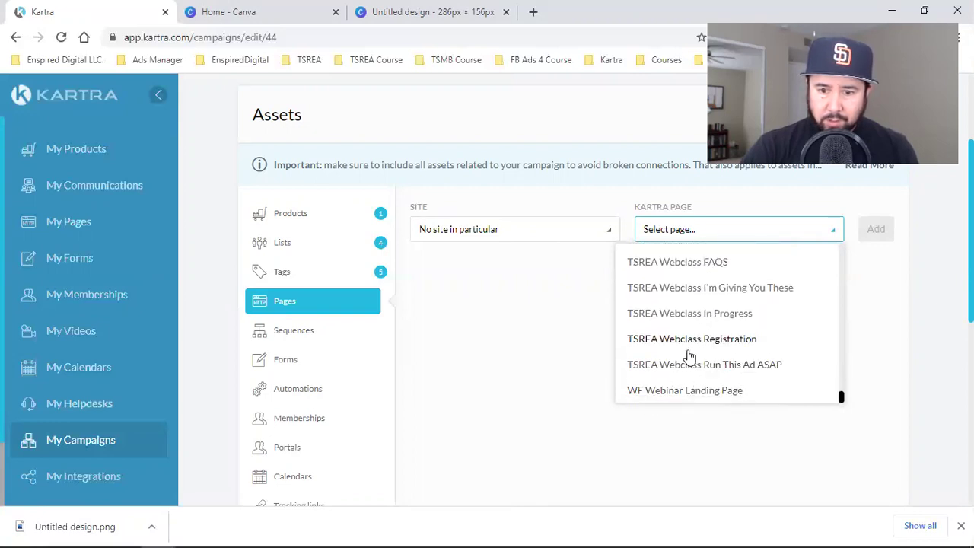
click(667, 368)
click(876, 229)
- Add the page TSREA Webclass Registration, under No site in particular, to the campaign's assets
click(534, 232)
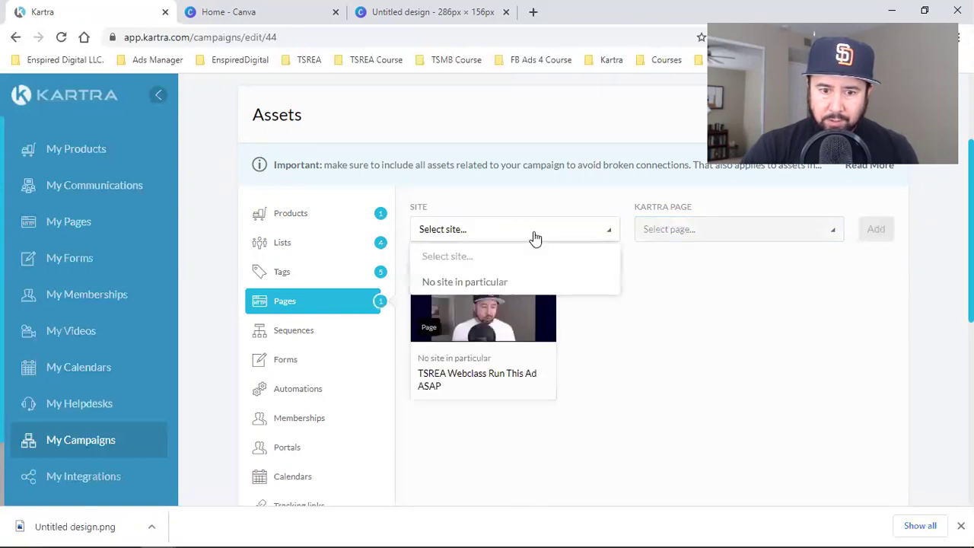
click(506, 282)
click(727, 235)
scroll(709, 365, down, 5)
scroll(707, 370, up, 4)
click(716, 264)
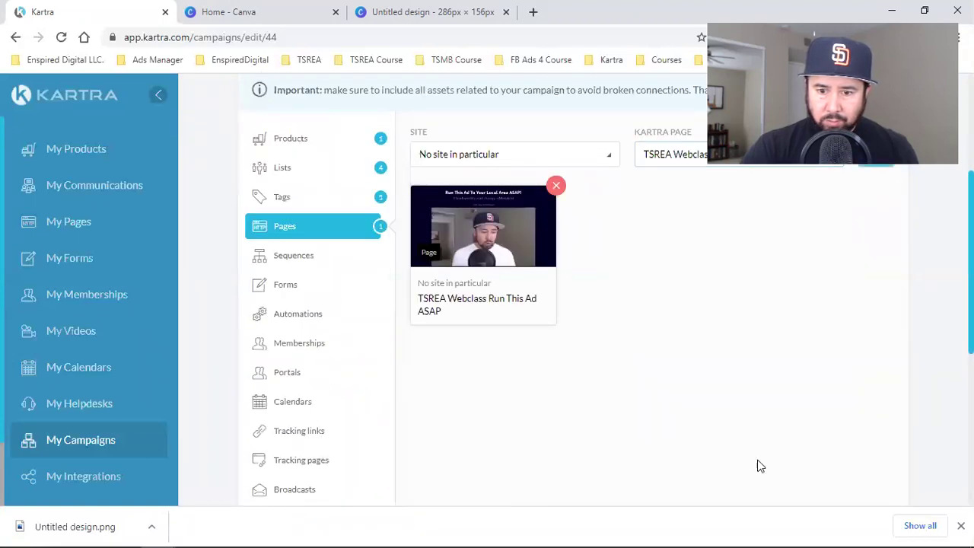
scroll(757, 463, up, 3)
click(882, 369)
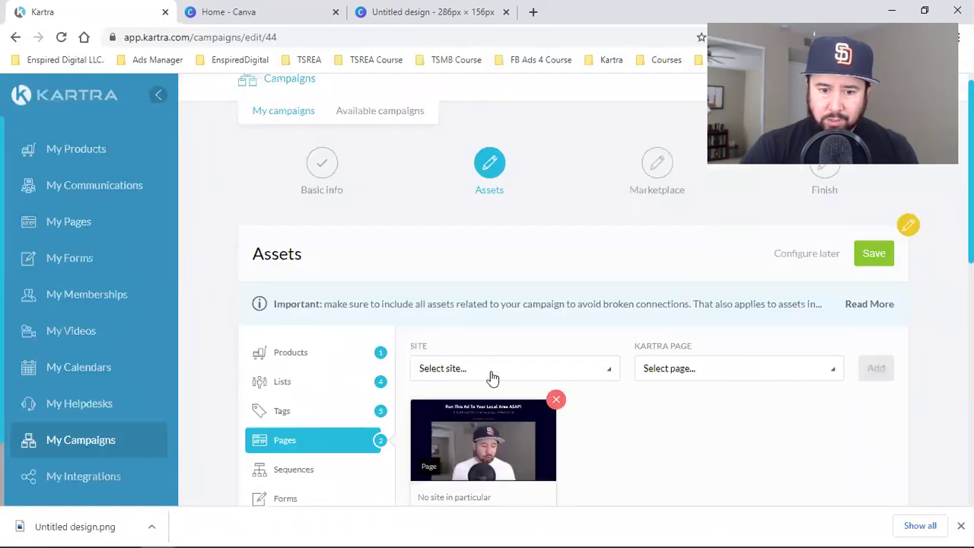
- Add the page TSREA Webclass In Progress, under No site in particular, to the campaign's assets
click(490, 373)
click(489, 422)
click(692, 371)
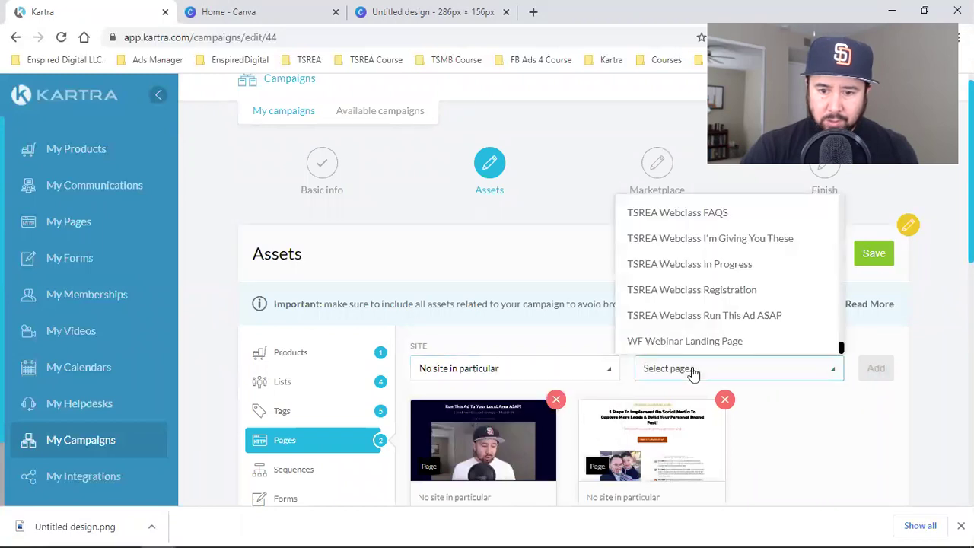
click(722, 266)
click(875, 368)
- Add the page TSREA Webclass I'm Giving You These, under No site in particular, to the campaign's assets
click(502, 372)
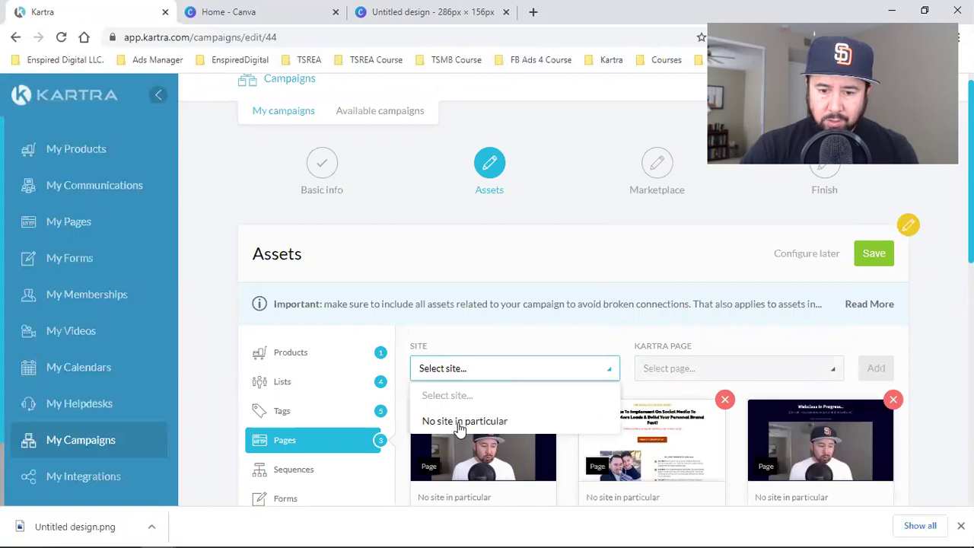
click(459, 424)
click(675, 373)
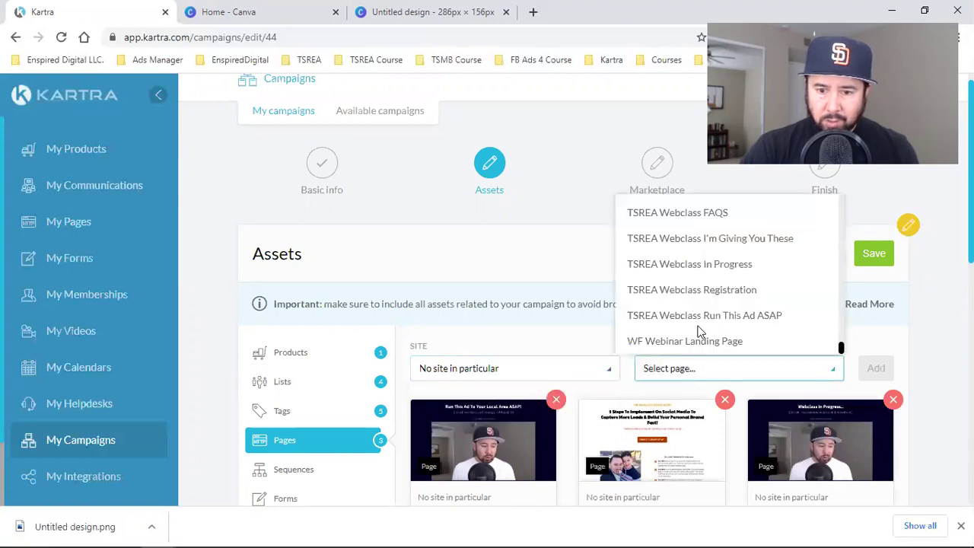
click(704, 245)
click(883, 371)
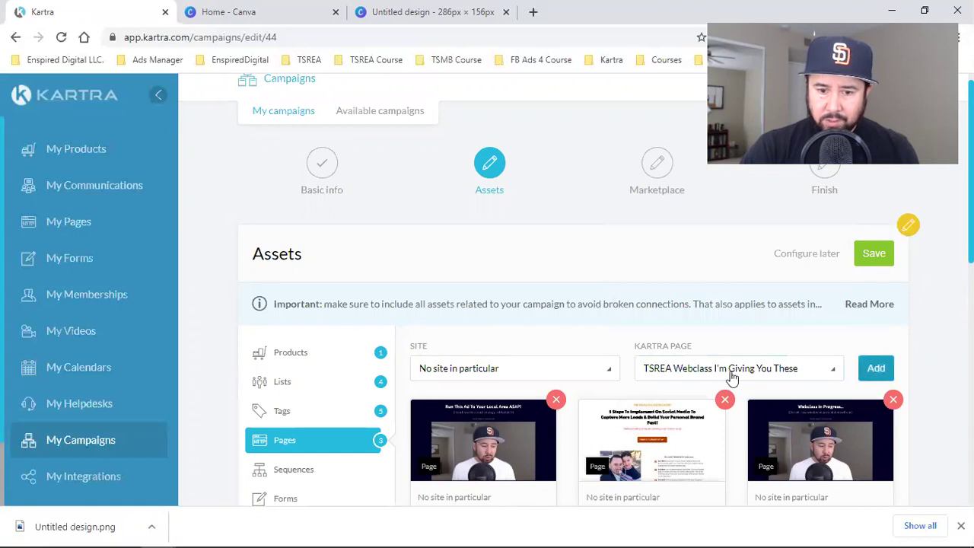
- Add the page TSREA Webclass FAQS, under No site in particular, to the campaign's assets
click(483, 373)
click(464, 426)
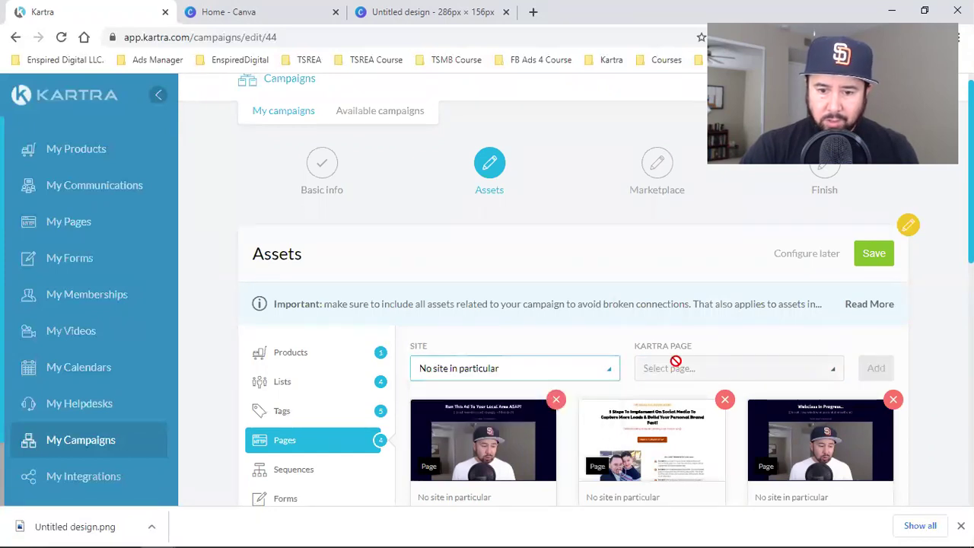
scroll(675, 362, down, 1)
click(717, 294)
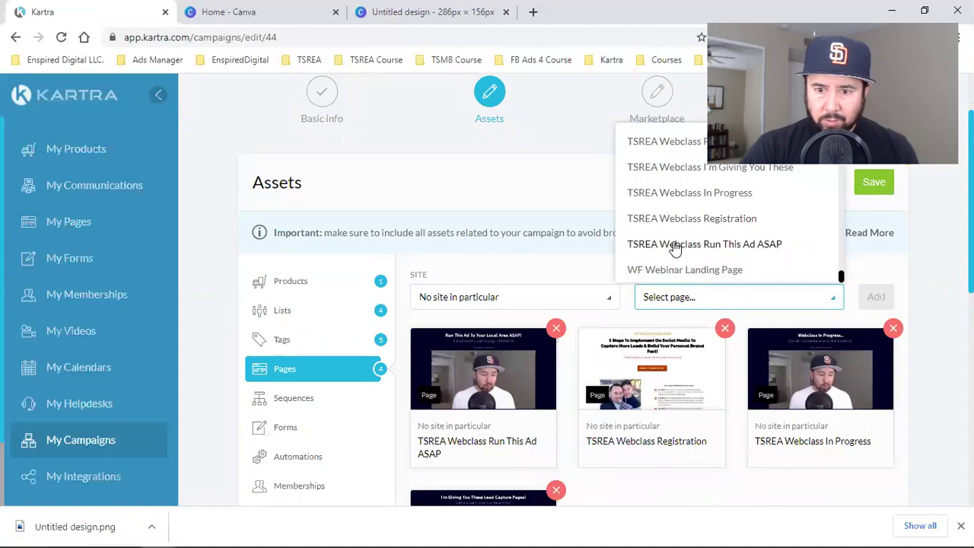
click(674, 147)
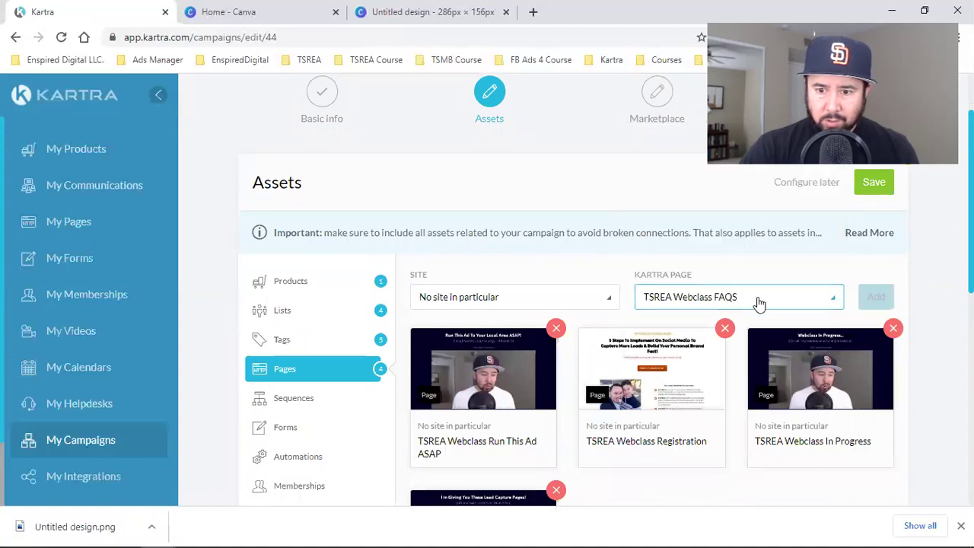
click(874, 301)
scroll(898, 304, up, 1)
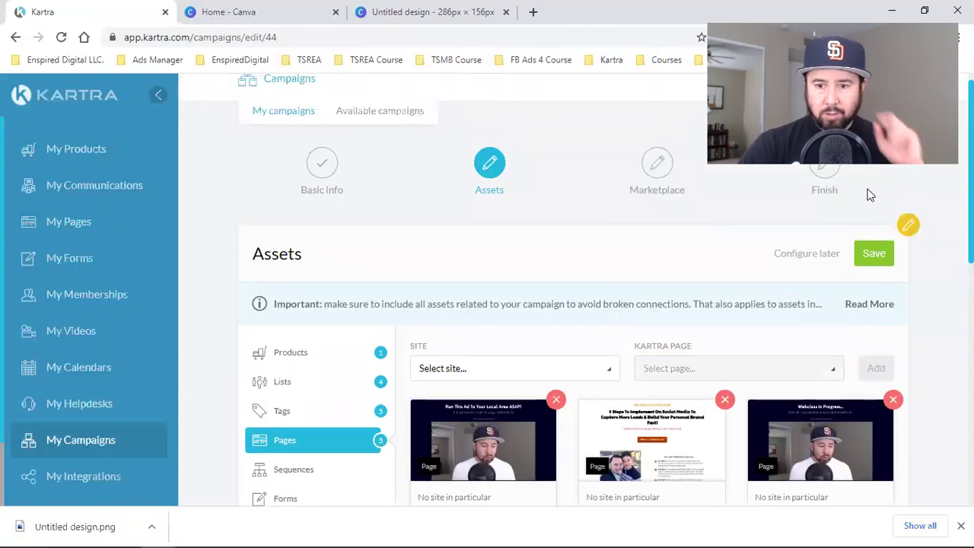
- Add the page TSREA Webclass Checkout, under No site in particular, to the campaign's assets
click(489, 371)
click(472, 421)
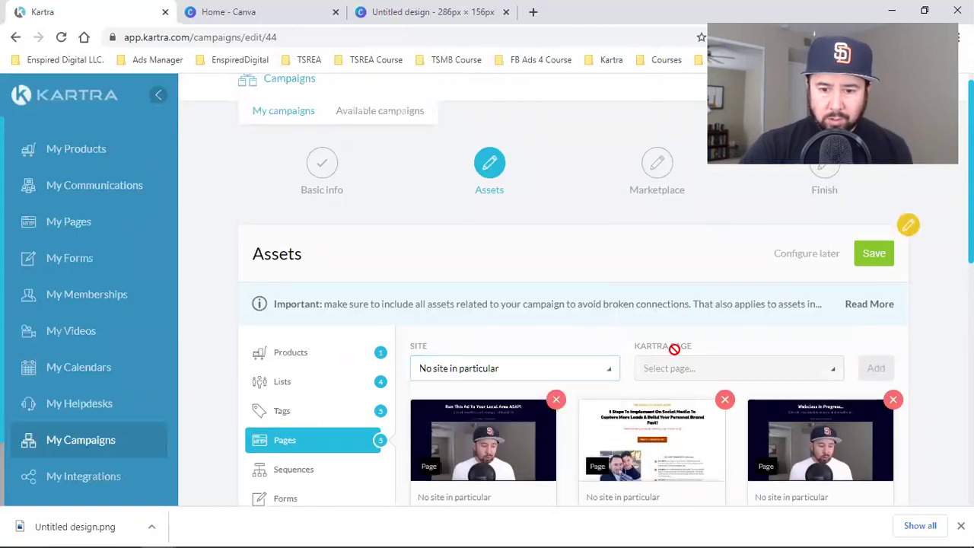
scroll(696, 322, down, 3)
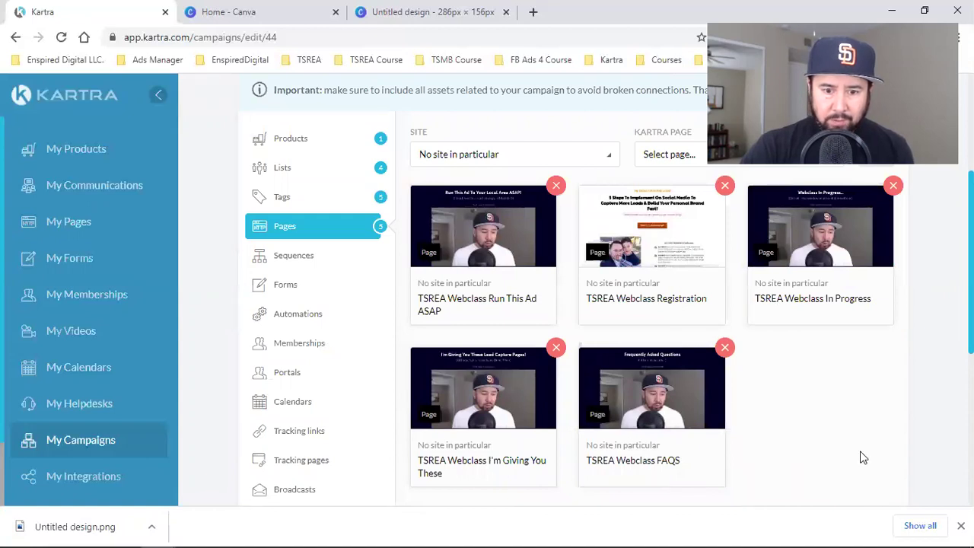
scroll(819, 441, up, 2)
click(741, 301)
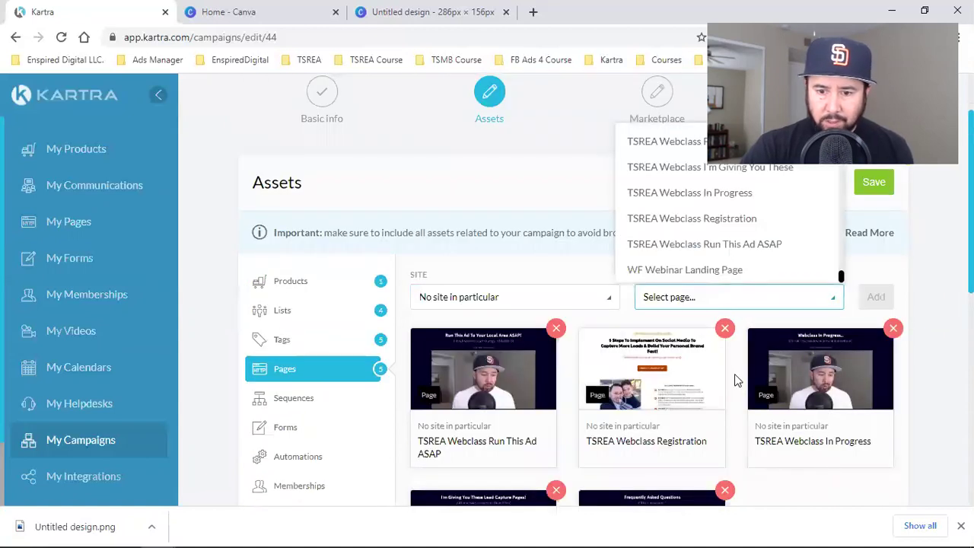
scroll(688, 247, up, 1)
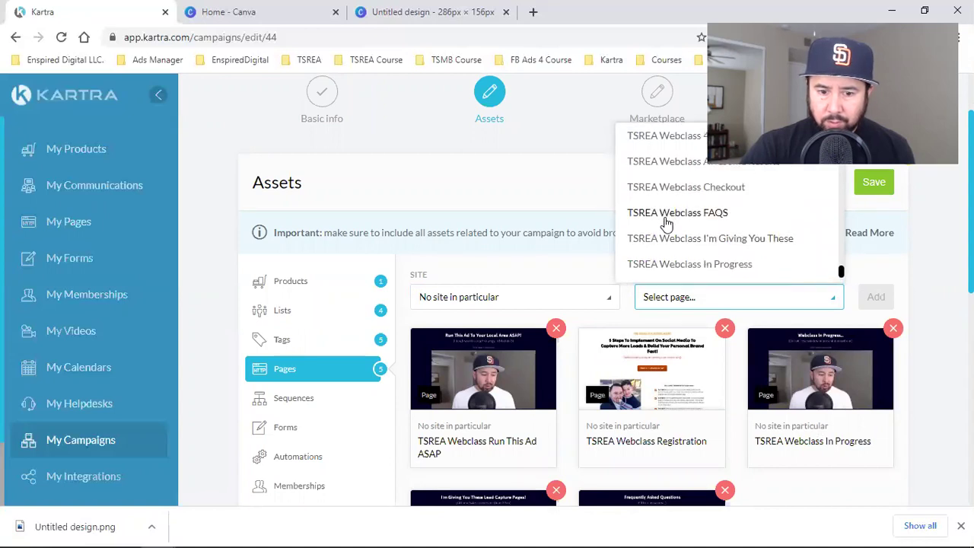
click(674, 191)
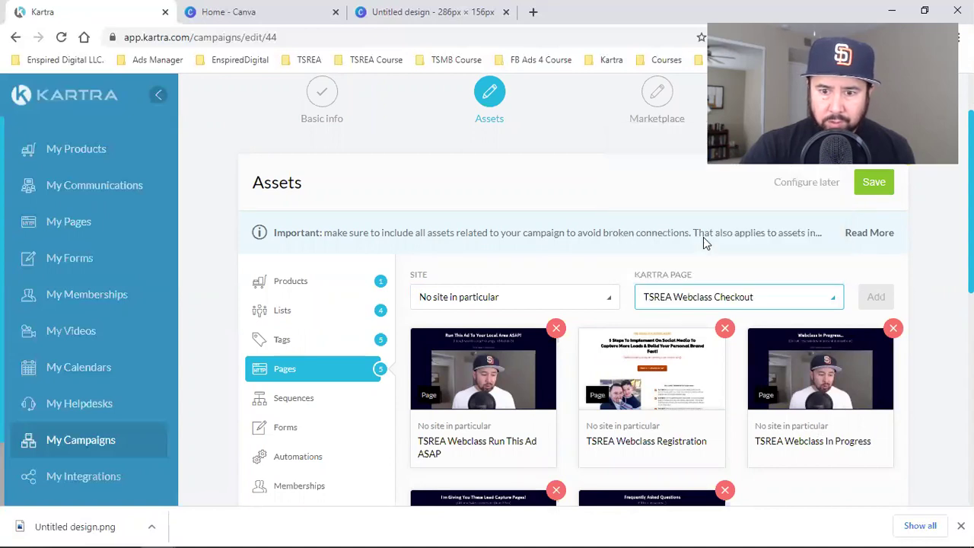
- Add the page TSREA Webclass Awesome Results, under No site in particular, to the campaign's assets
click(533, 305)
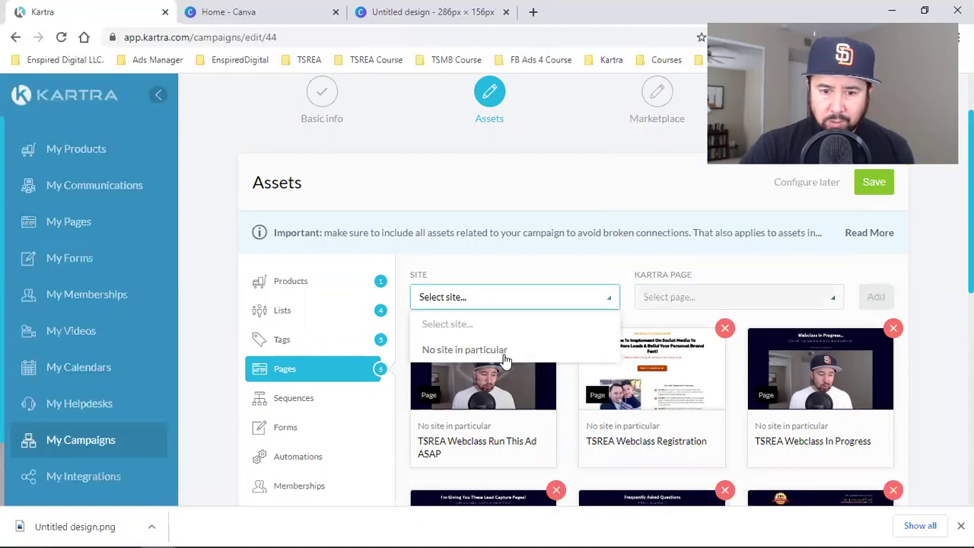
click(689, 304)
click(691, 305)
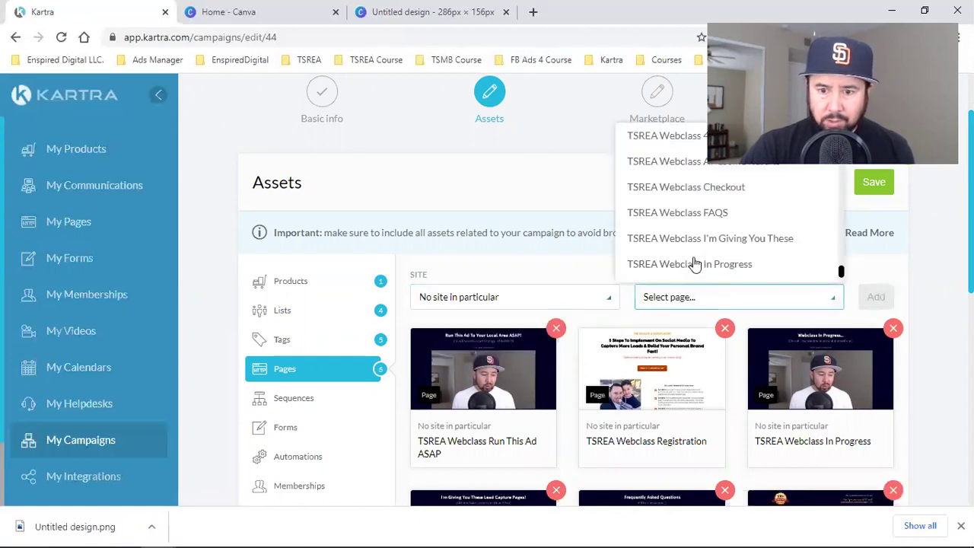
scroll(672, 211, up, 2)
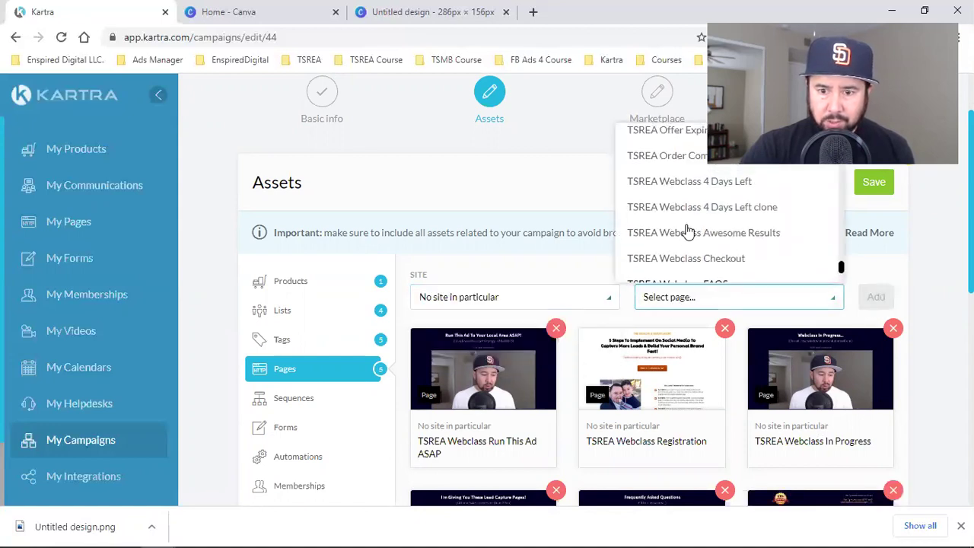
click(752, 233)
click(868, 297)
- Add the page TSREA Webclass 4 Days Left, under No site in particular, to the campaign's assets
click(522, 303)
click(486, 348)
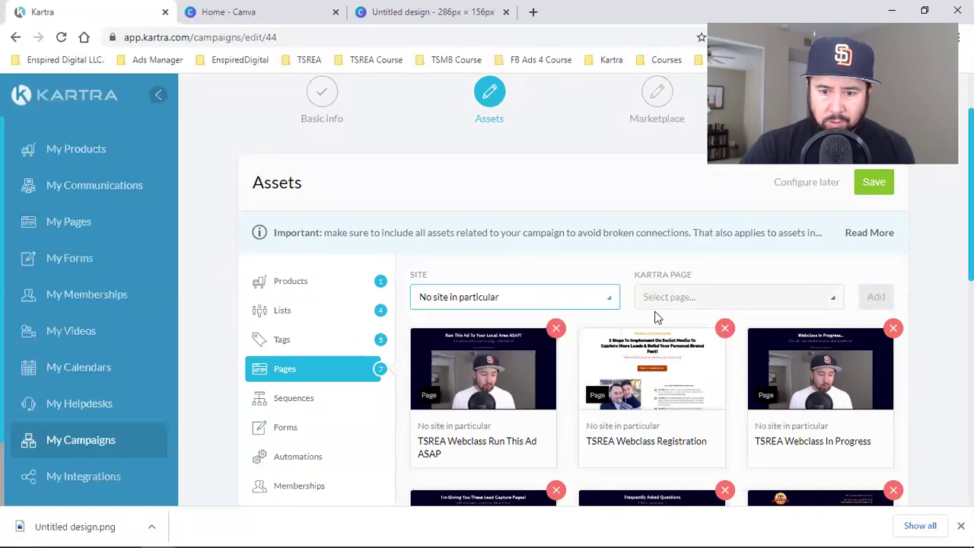
click(699, 304)
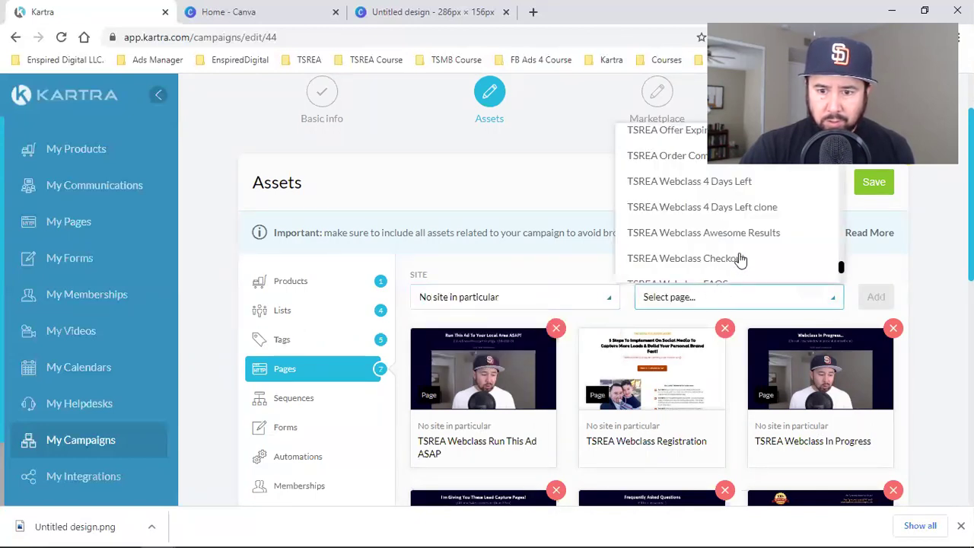
click(700, 183)
click(876, 297)
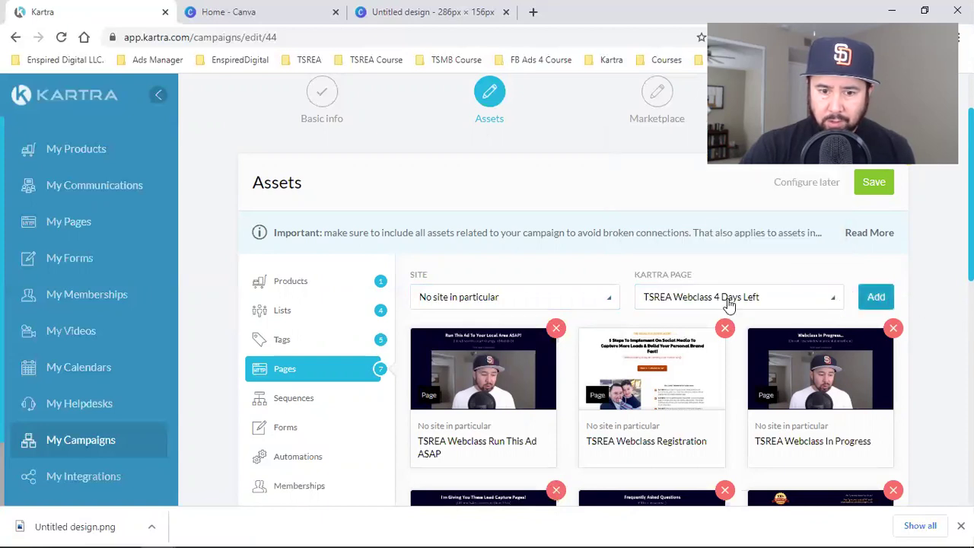
- Add the page TSREA Order Complete, under No site in particular, to the campaign's assets
click(494, 302)
click(482, 352)
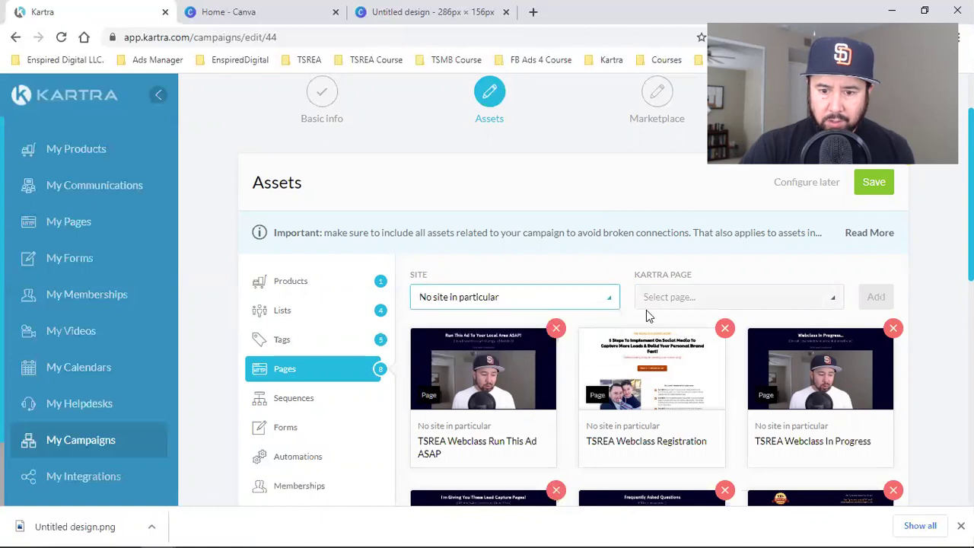
click(687, 308)
scroll(647, 217, up, 2)
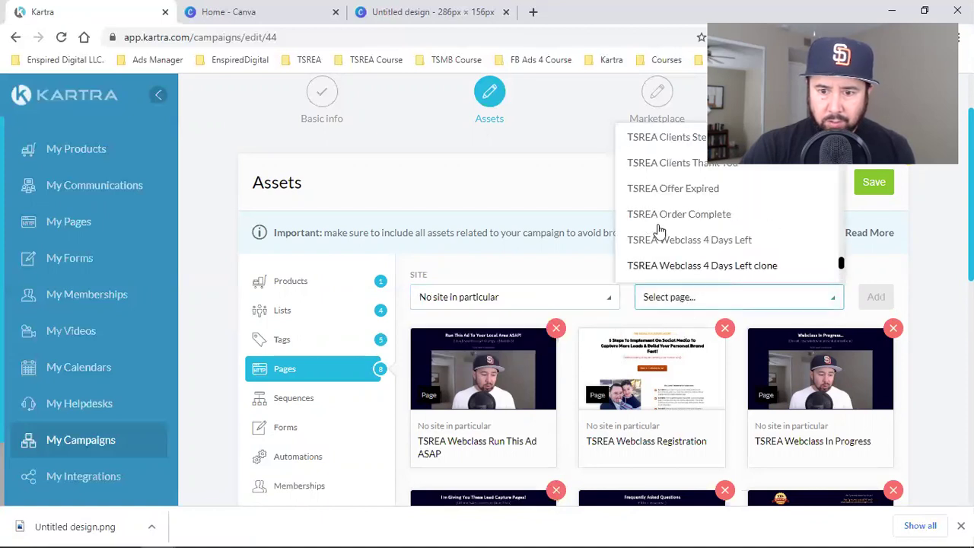
click(707, 228)
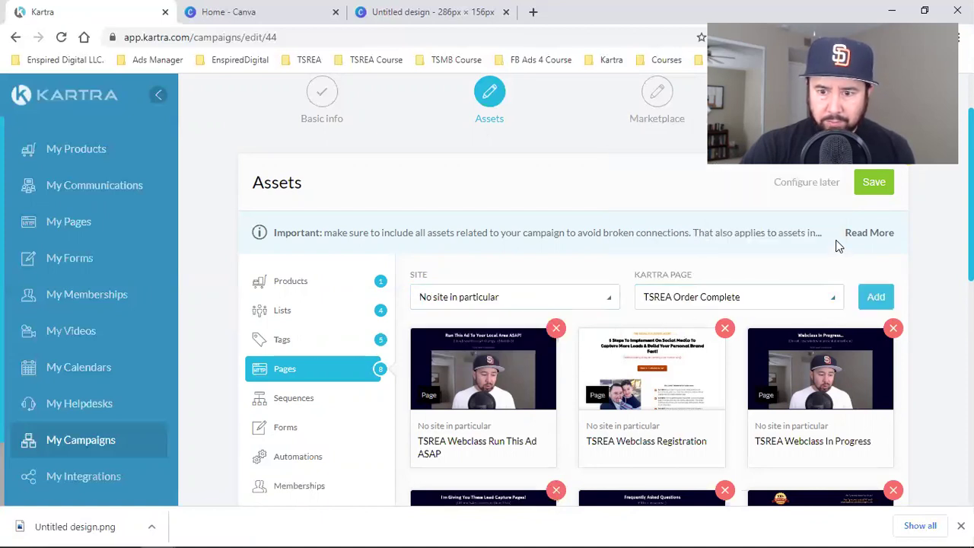
click(876, 299)
- Add the page TSREA Offer Expired, under No site in particular, to the campaign's assets
click(509, 298)
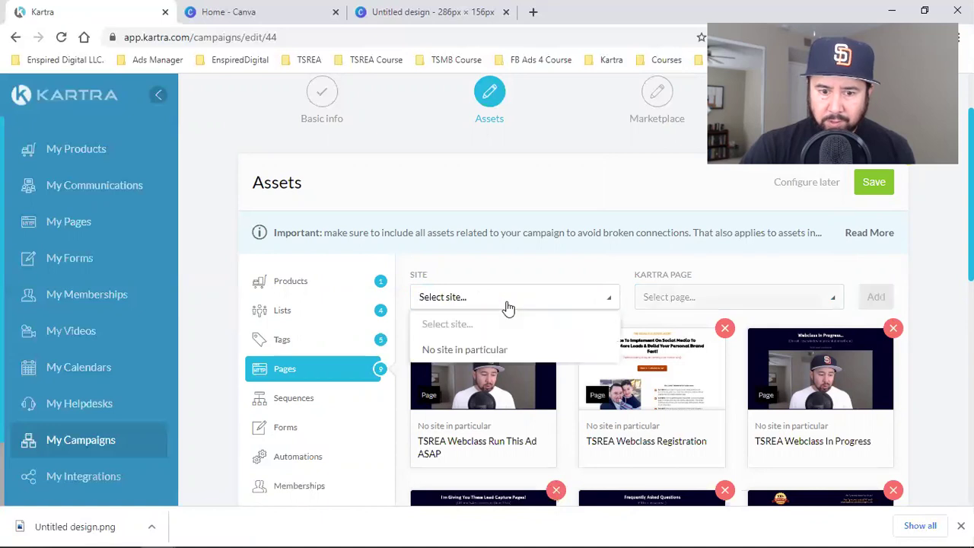
click(472, 350)
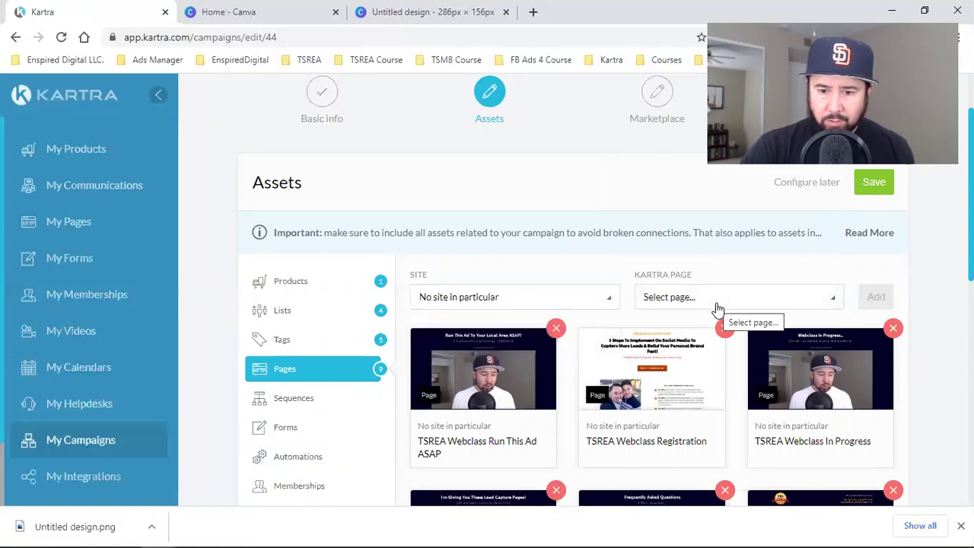
click(717, 306)
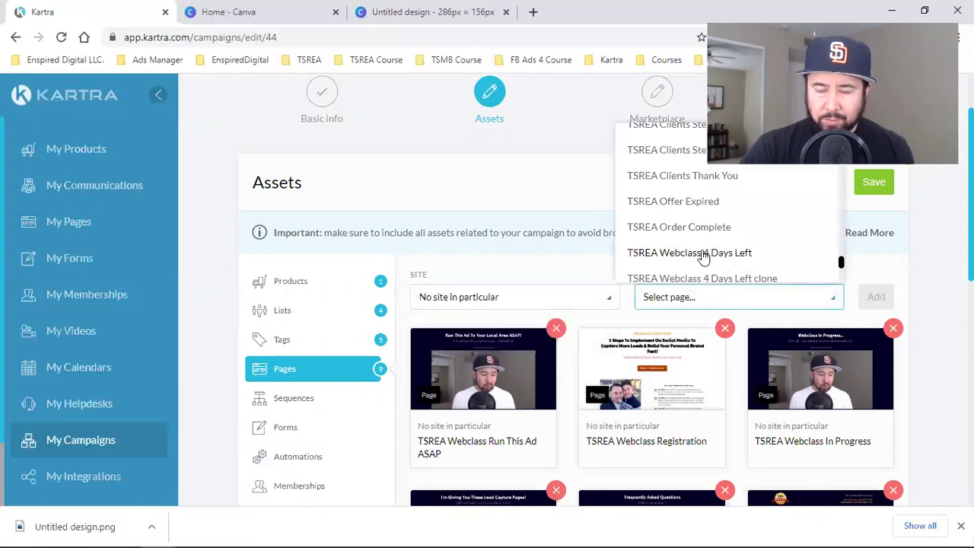
click(667, 202)
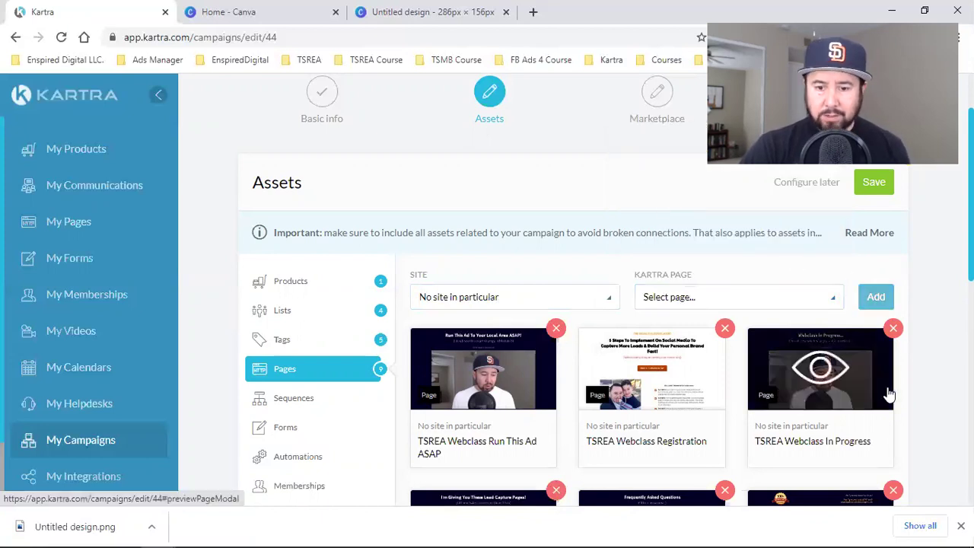
- Review the pages added to the campaign's assets to check that the webclass funnel is complete
scroll(883, 387, down, 6)
scroll(853, 388, up, 3)
scroll(823, 389, up, 3)
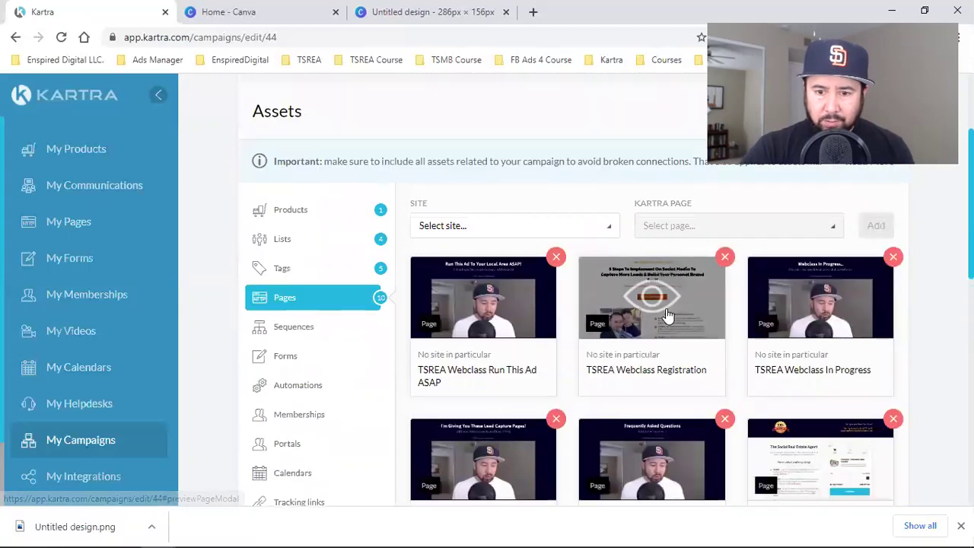
scroll(666, 320, down, 2)
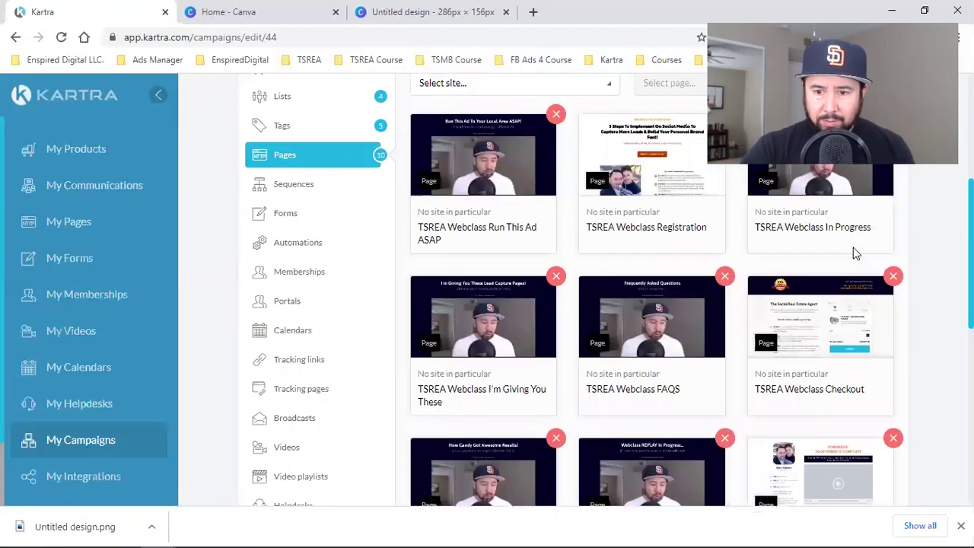
scroll(613, 389, down, 2)
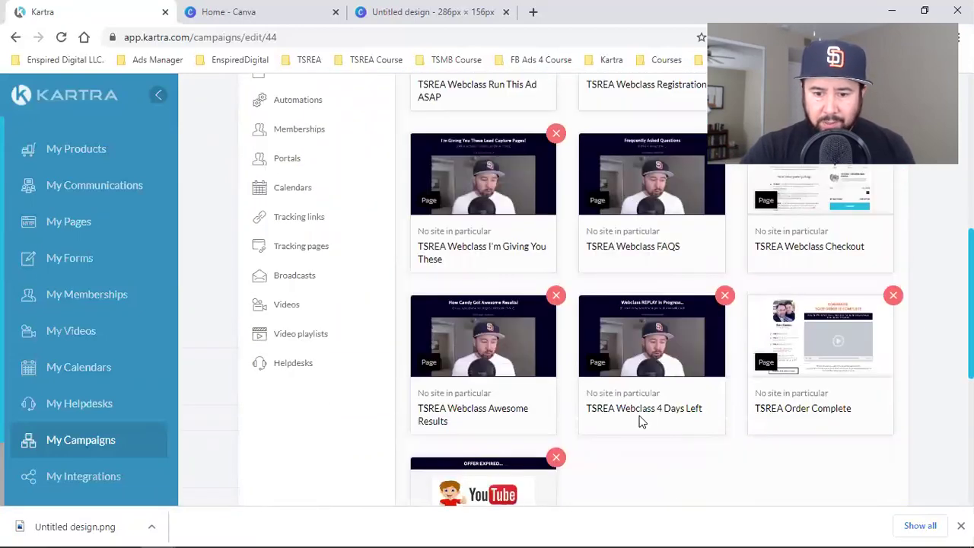
scroll(703, 451, up, 1)
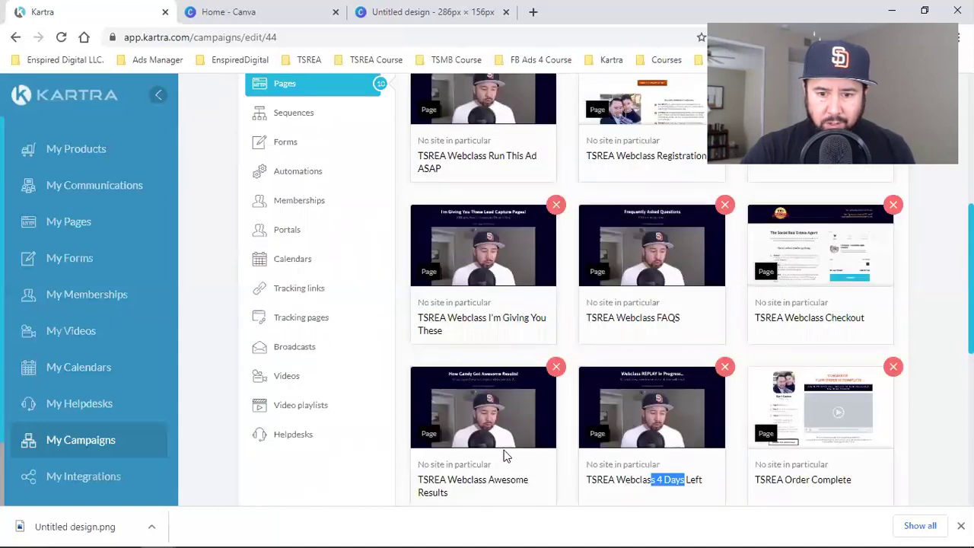
scroll(506, 441, up, 1)
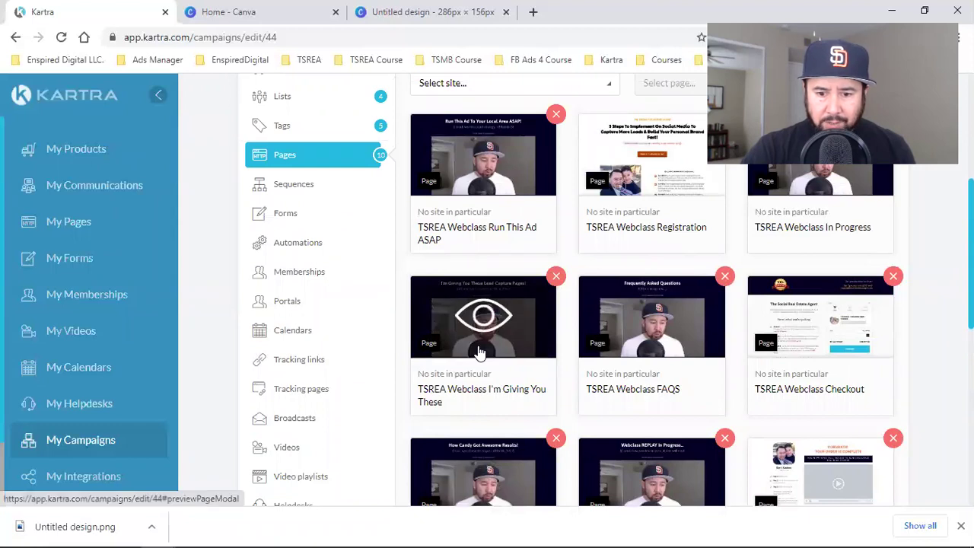
scroll(624, 308, down, 1)
scroll(629, 312, down, 3)
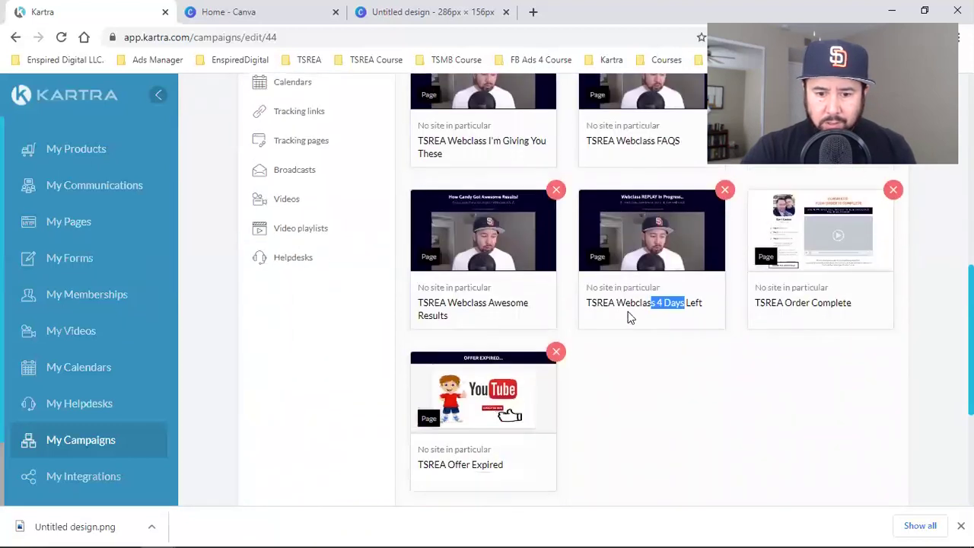
scroll(525, 407, up, 2)
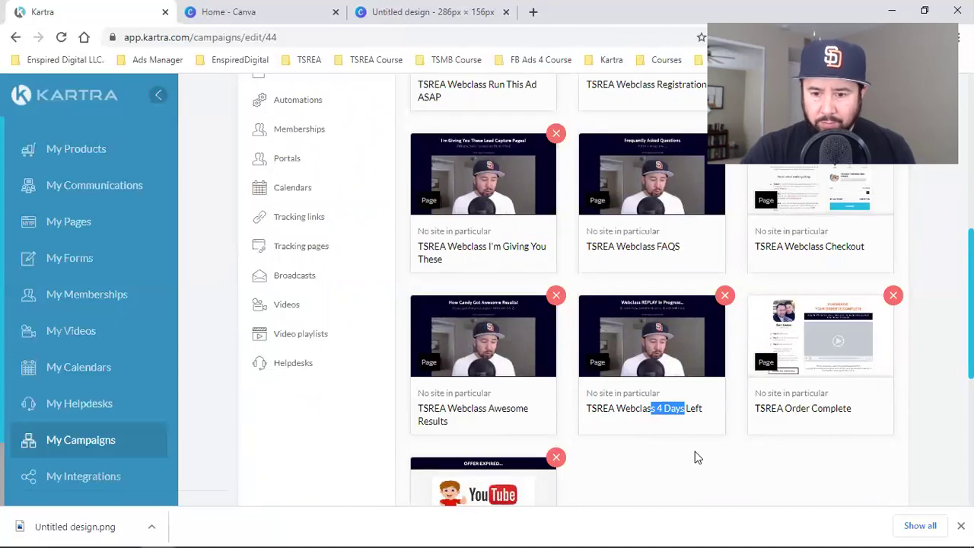
scroll(798, 423, up, 3)
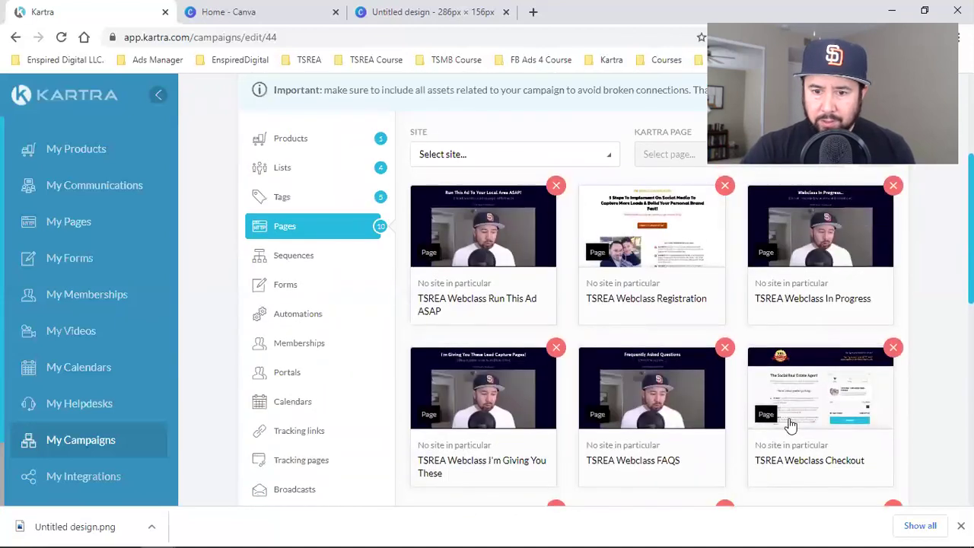
- Look through the available pages under No site in particular for any funnel page still missing from the campaign
click(582, 156)
click(558, 210)
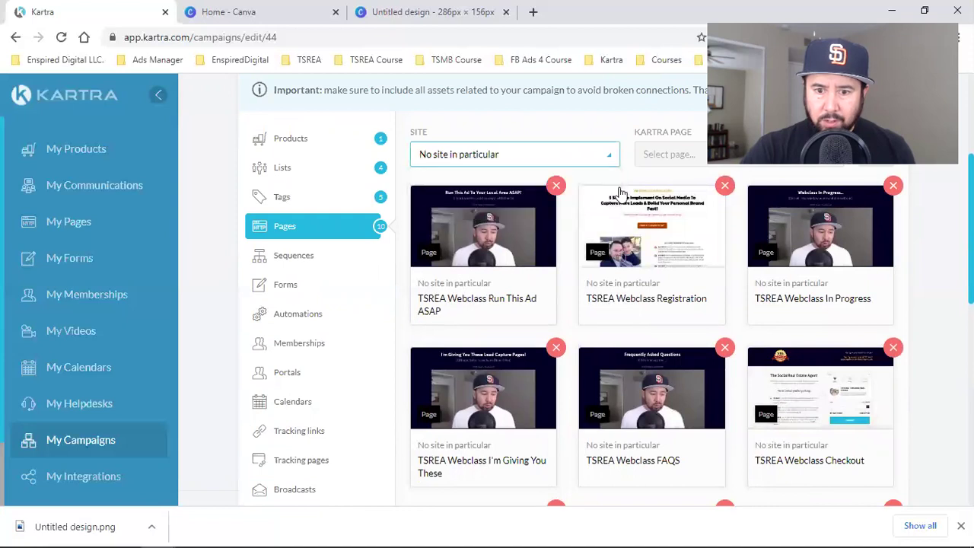
click(679, 163)
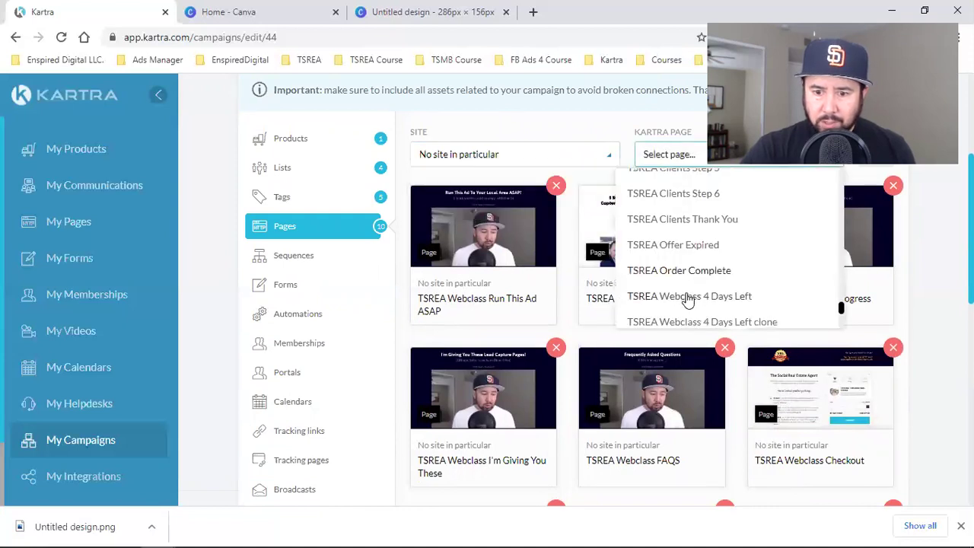
scroll(715, 304, down, 5)
scroll(759, 306, down, 1)
scroll(765, 310, up, 1)
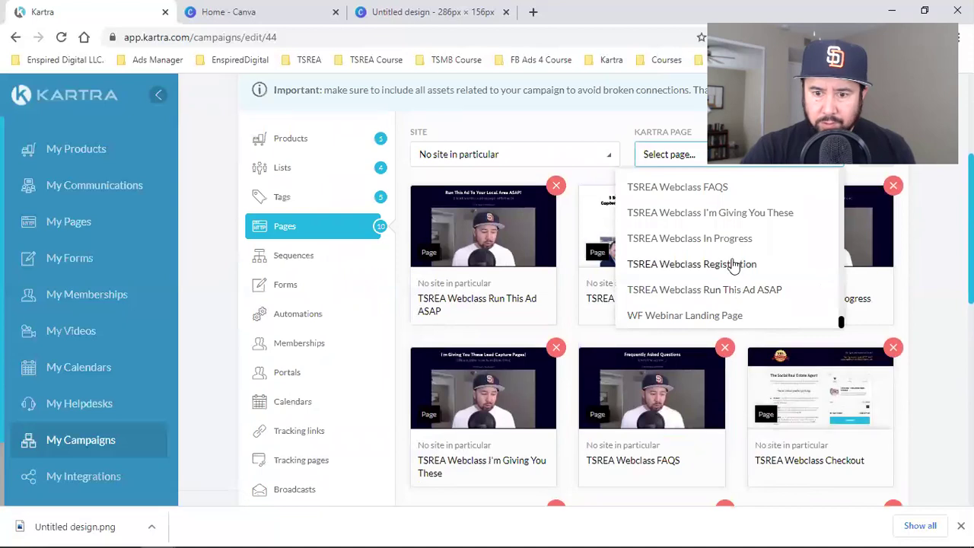
scroll(735, 259, up, 1)
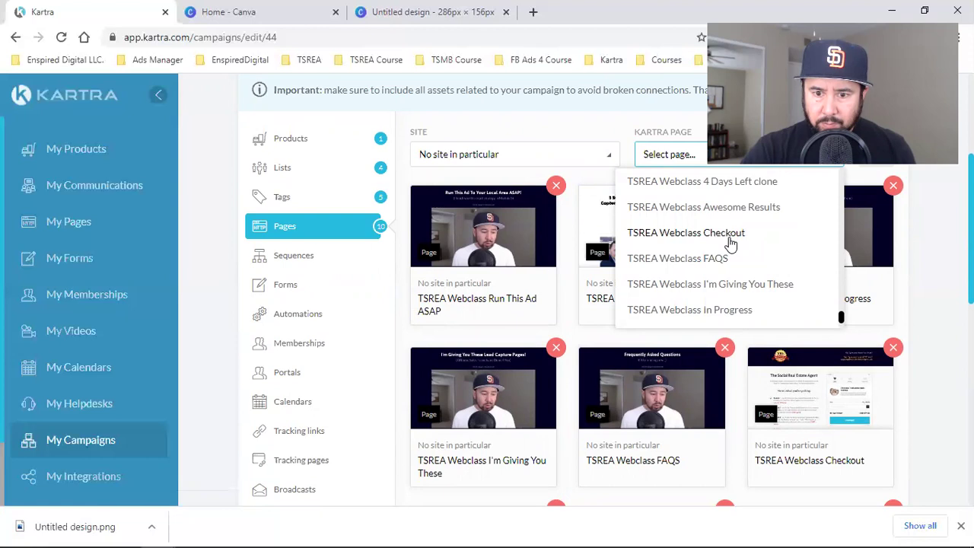
scroll(731, 244, up, 1)
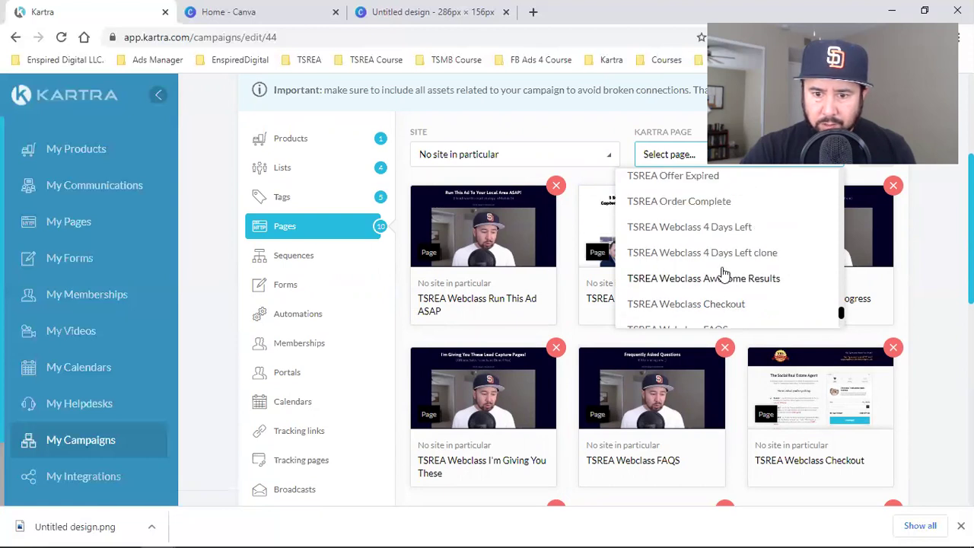
scroll(723, 276, up, 1)
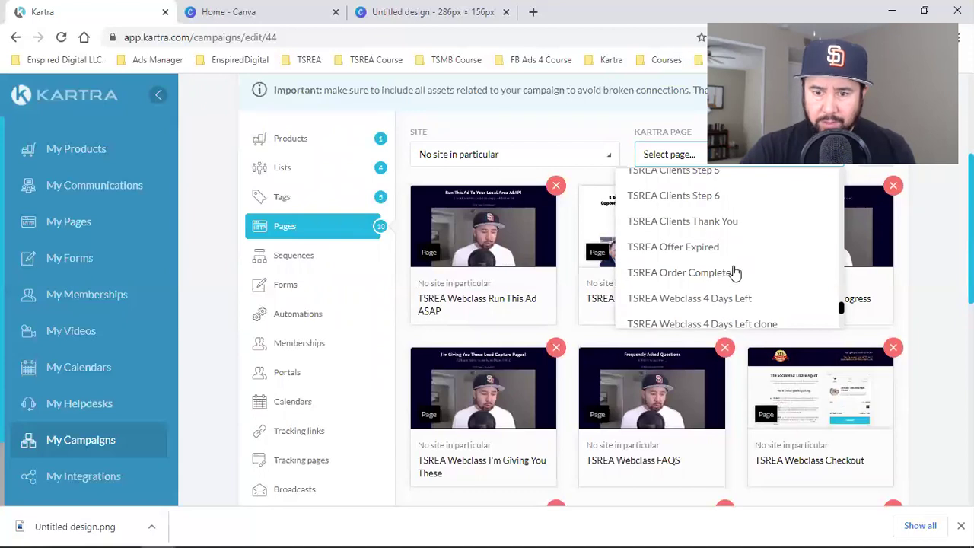
scroll(739, 314, up, 2)
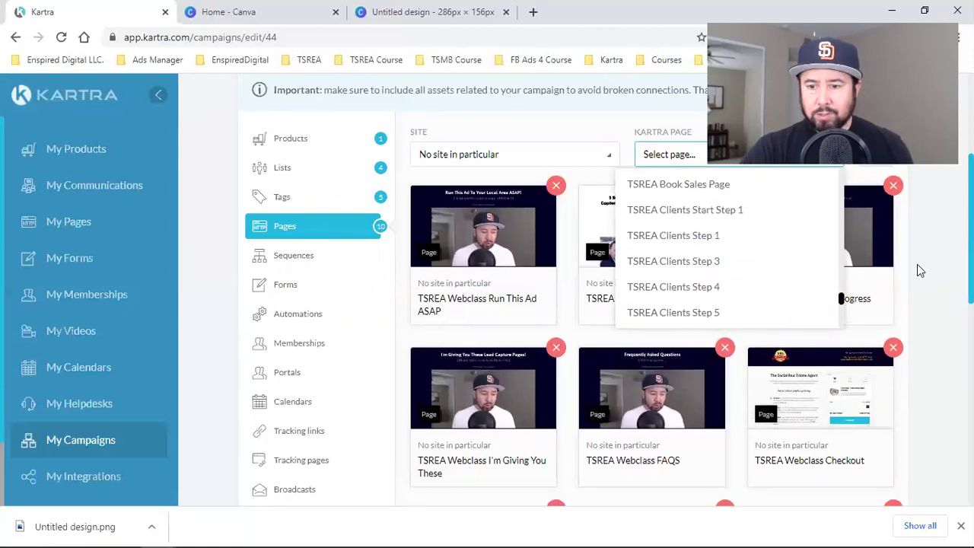
click(932, 320)
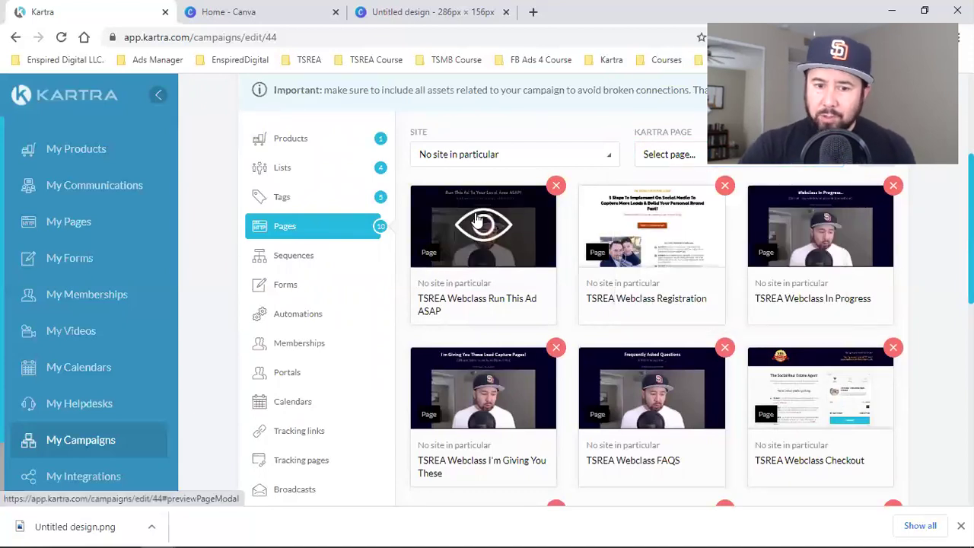
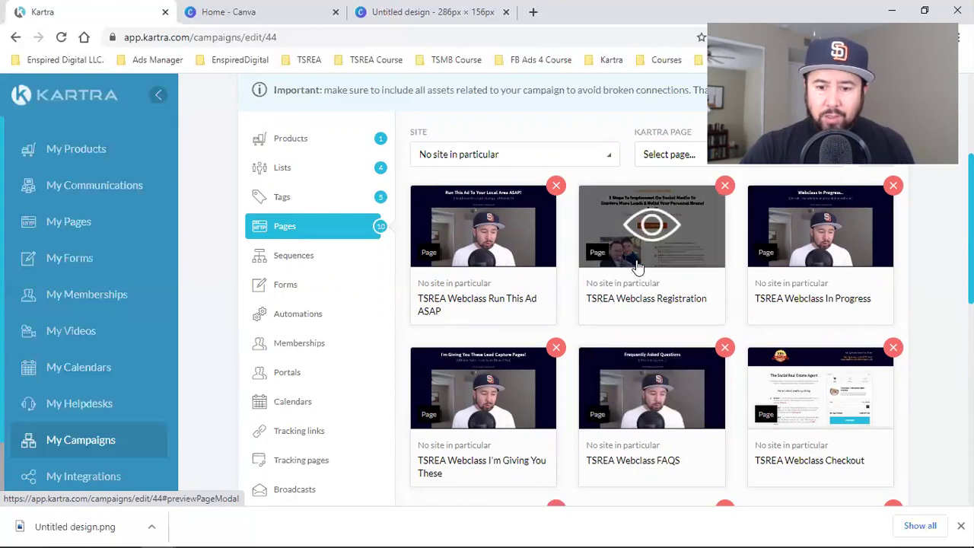
- Go over the campaign's page assets once more, from the webclass registration through checkout to the offer expired page
scroll(638, 266, down, 4)
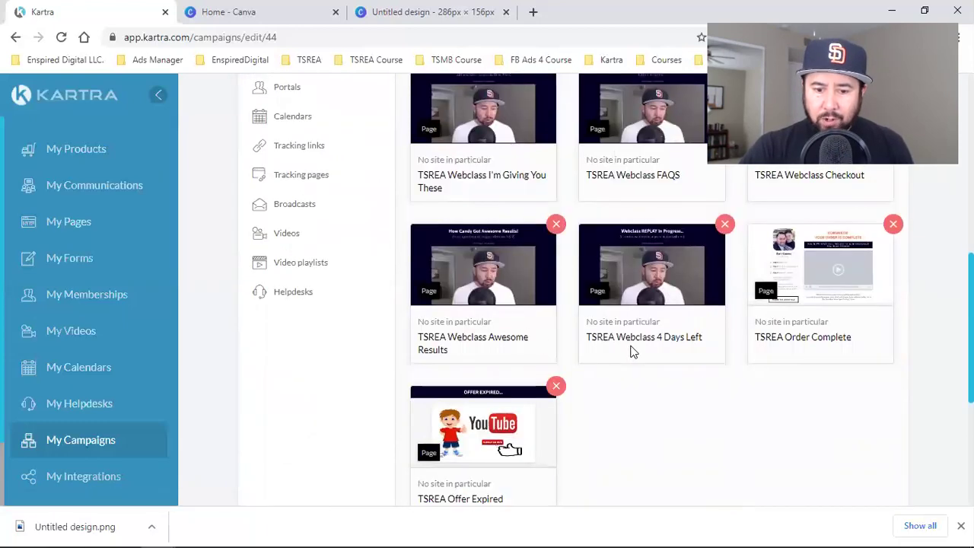
scroll(631, 350, up, 4)
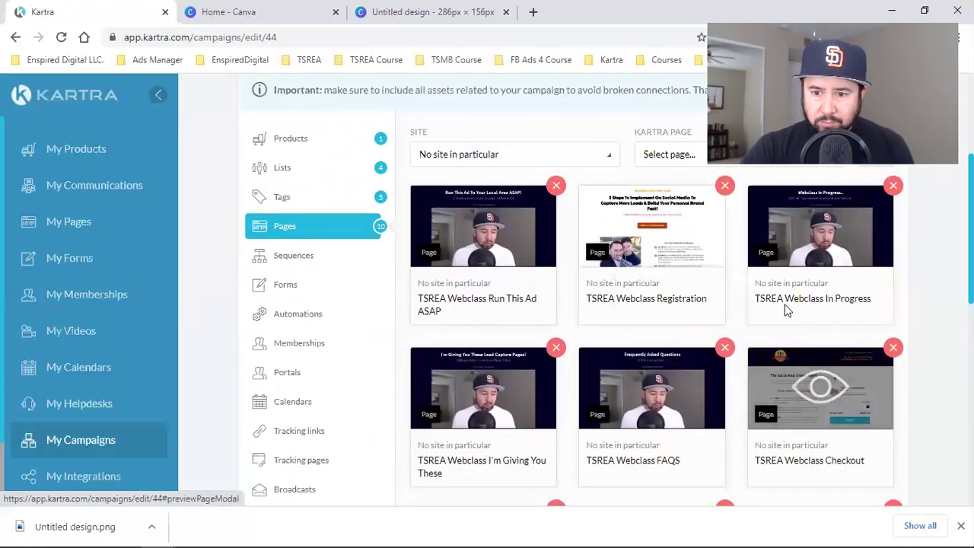
drag(860, 301, 865, 302)
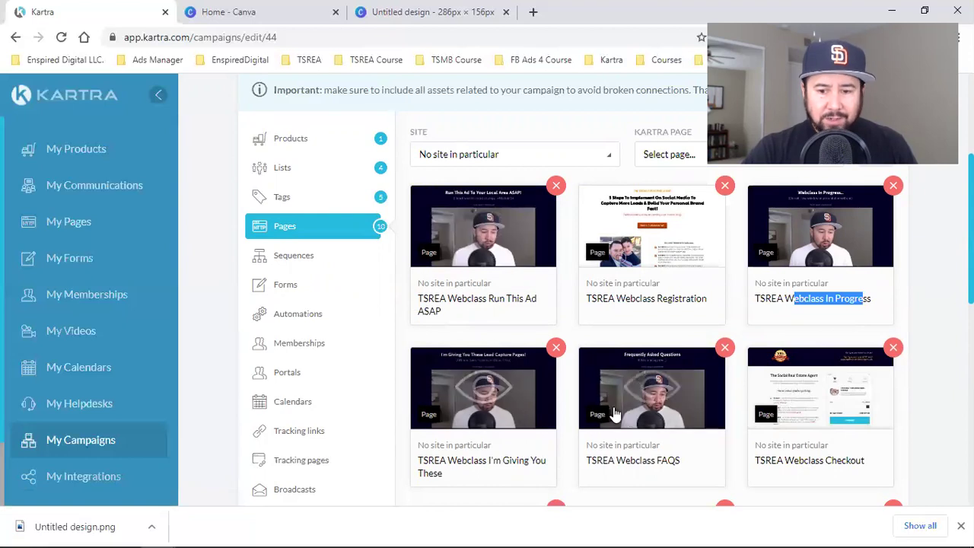
scroll(496, 210, down, 1)
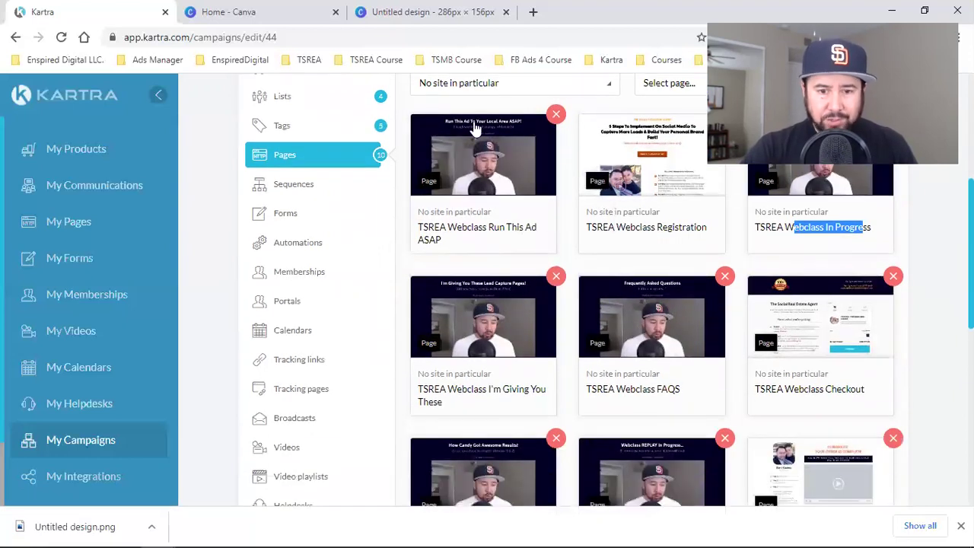
scroll(506, 267, down, 2)
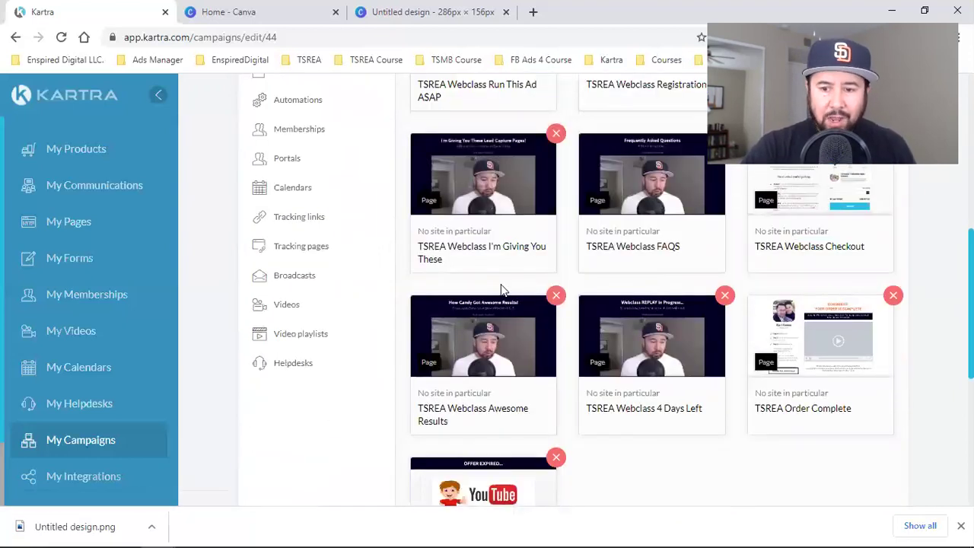
scroll(516, 306, up, 1)
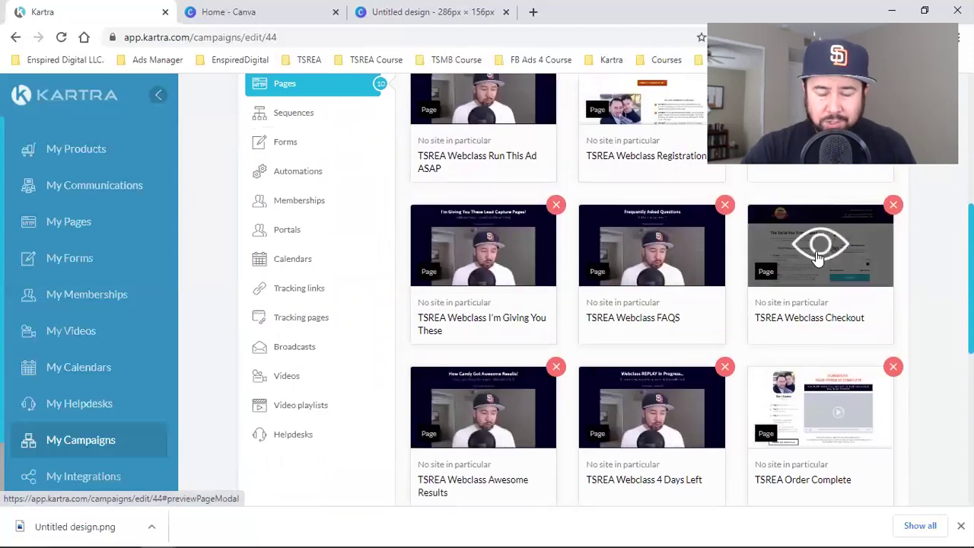
scroll(545, 288, up, 2)
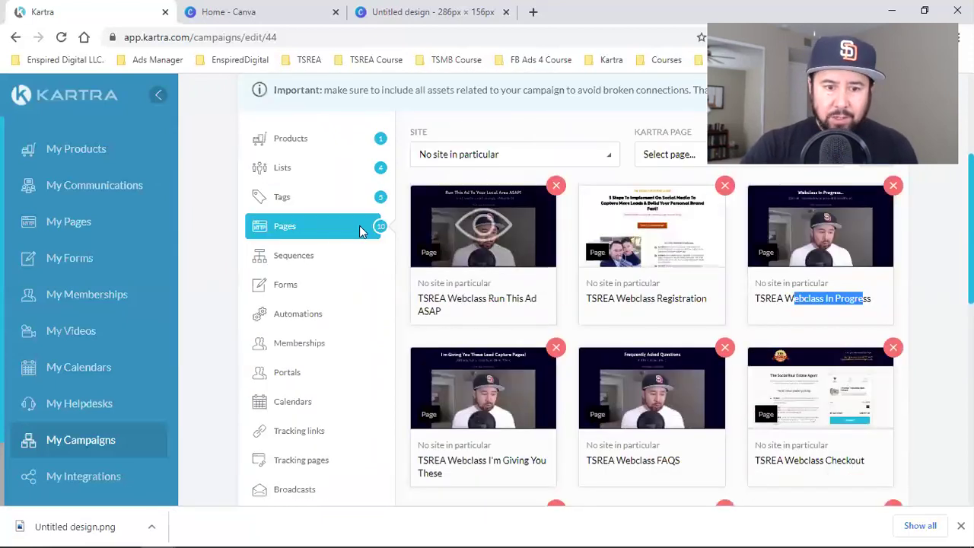
- Add the sequence TSREA Webclass 4 Days Left to the campaign's assets
click(300, 257)
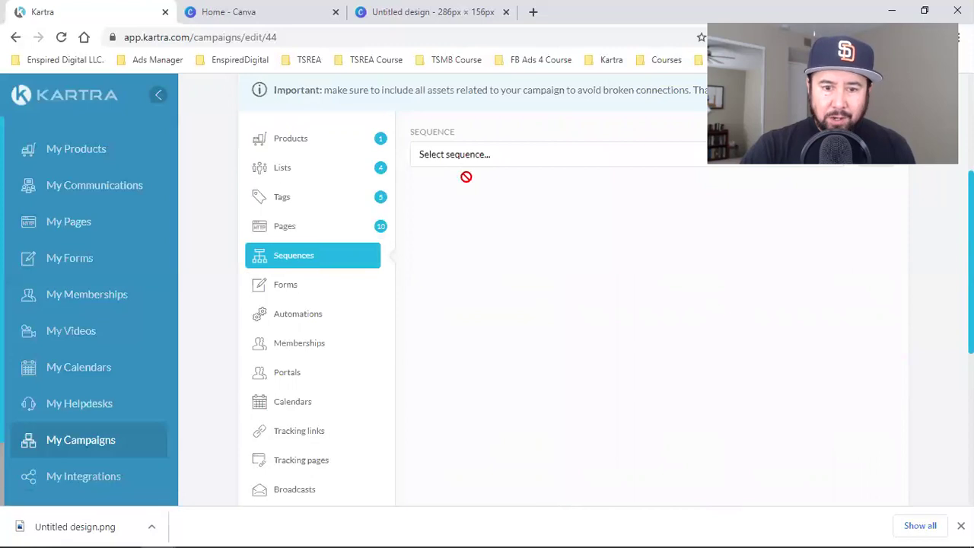
click(463, 161)
scroll(502, 288, down, 5)
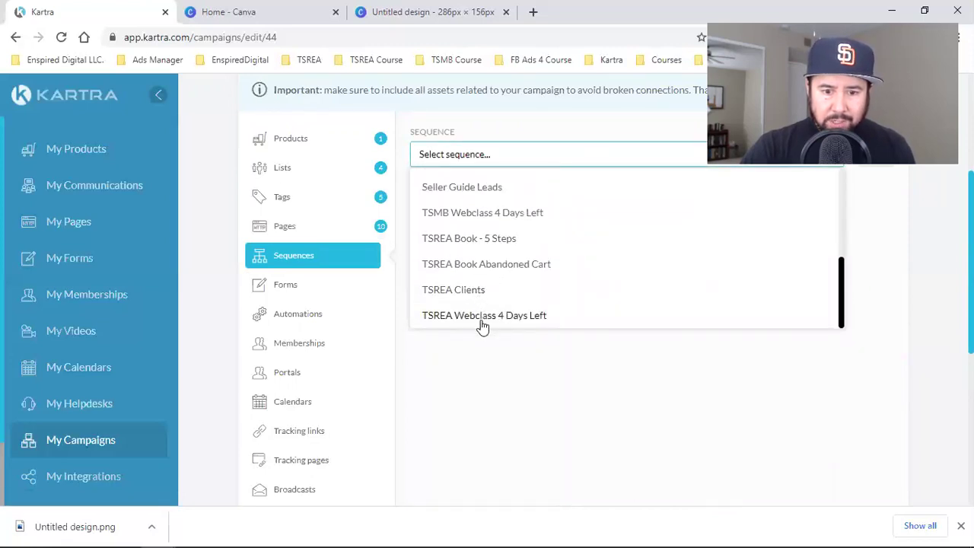
click(498, 317)
scroll(564, 338, up, 2)
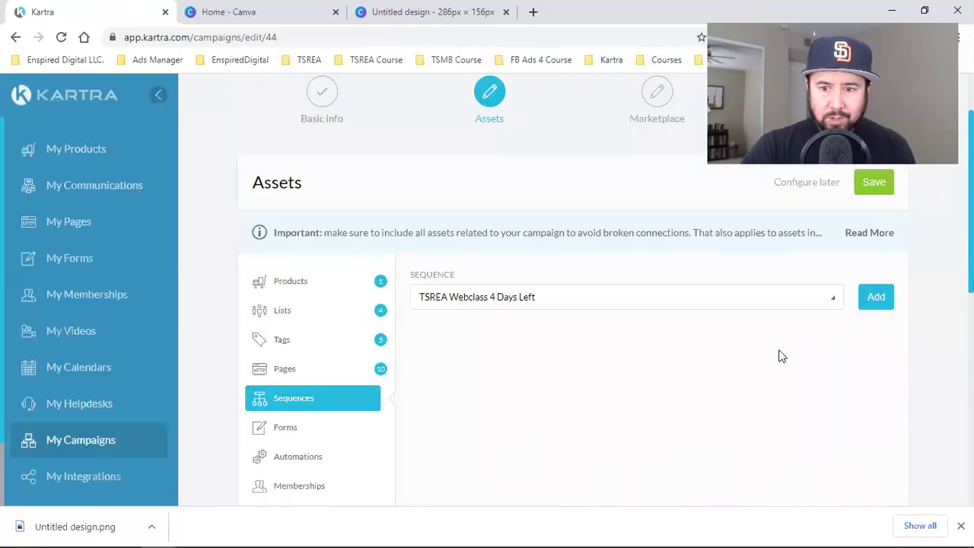
click(873, 296)
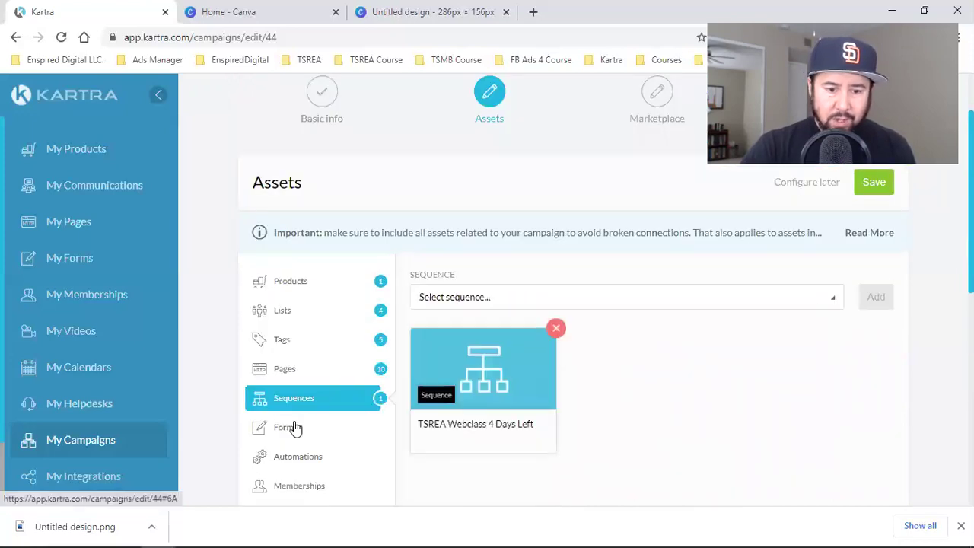
- Add the form TSREA Webclass Registration to the campaign's assets
click(353, 427)
click(508, 307)
scroll(480, 223, down, 3)
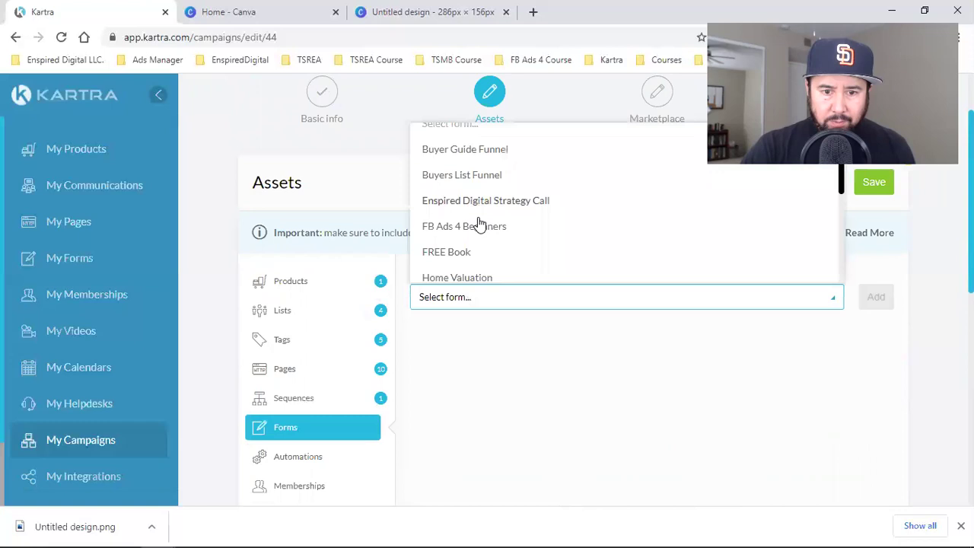
scroll(511, 220, down, 2)
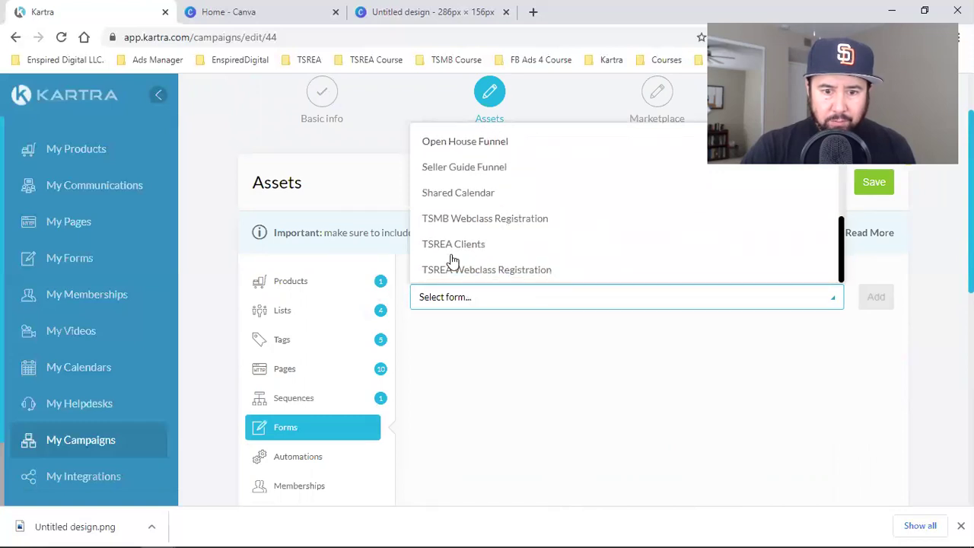
click(505, 270)
click(876, 297)
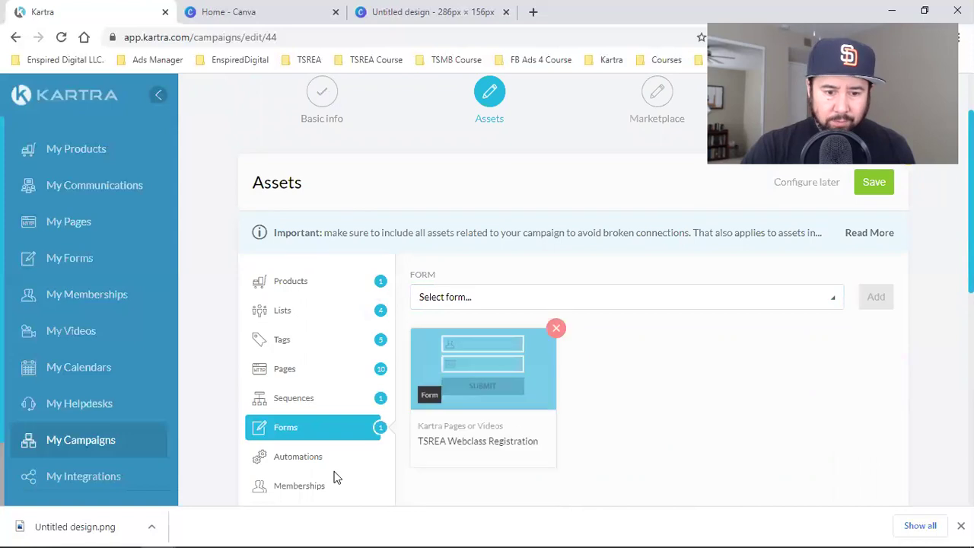
- Check Automations and the remaining asset types without adding any, and save the assets to continue to the Marketplace stage
click(298, 458)
scroll(663, 358, down, 2)
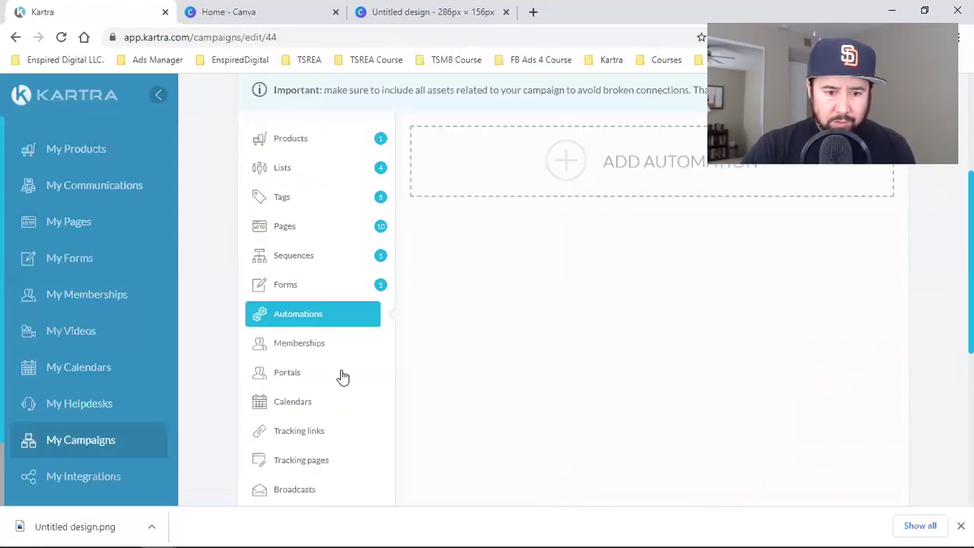
scroll(318, 413, down, 1)
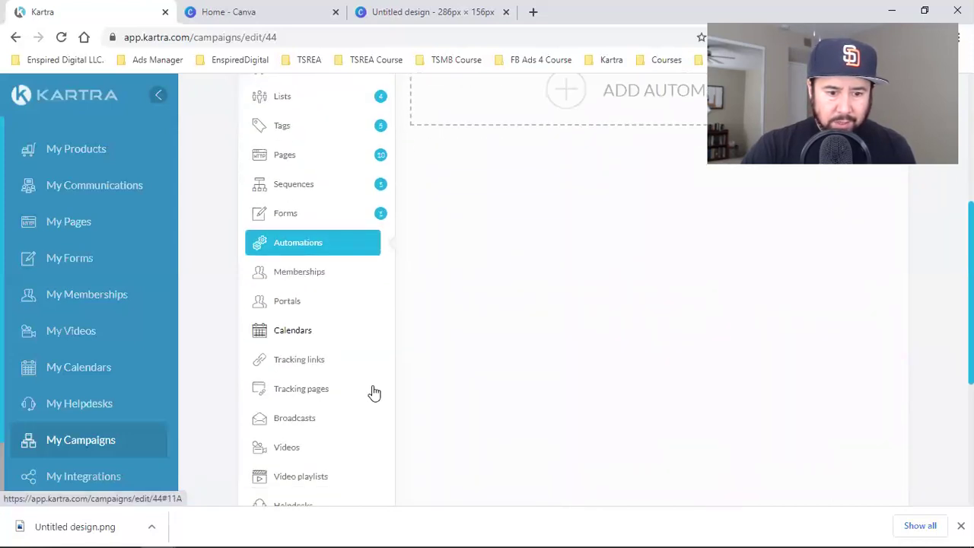
scroll(374, 392, down, 1)
scroll(661, 352, up, 5)
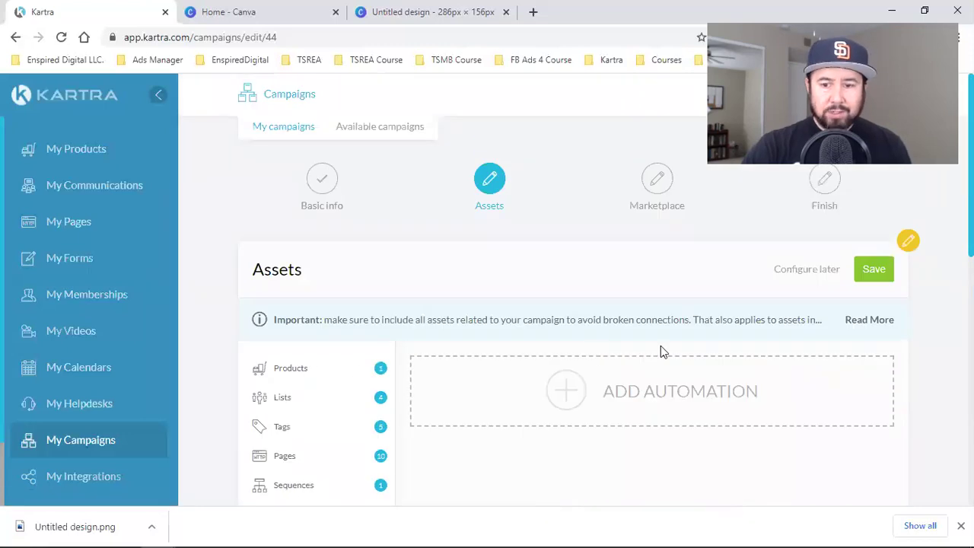
click(873, 273)
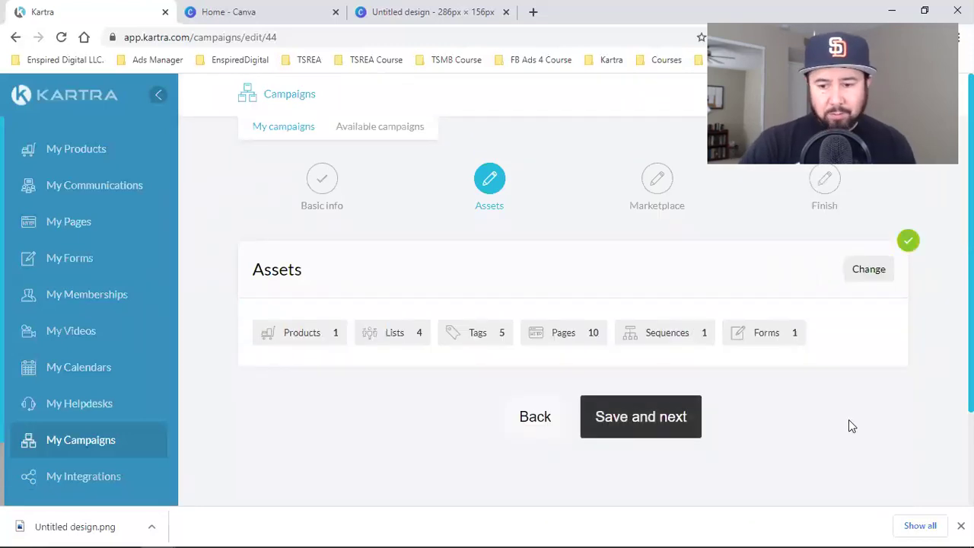
click(961, 525)
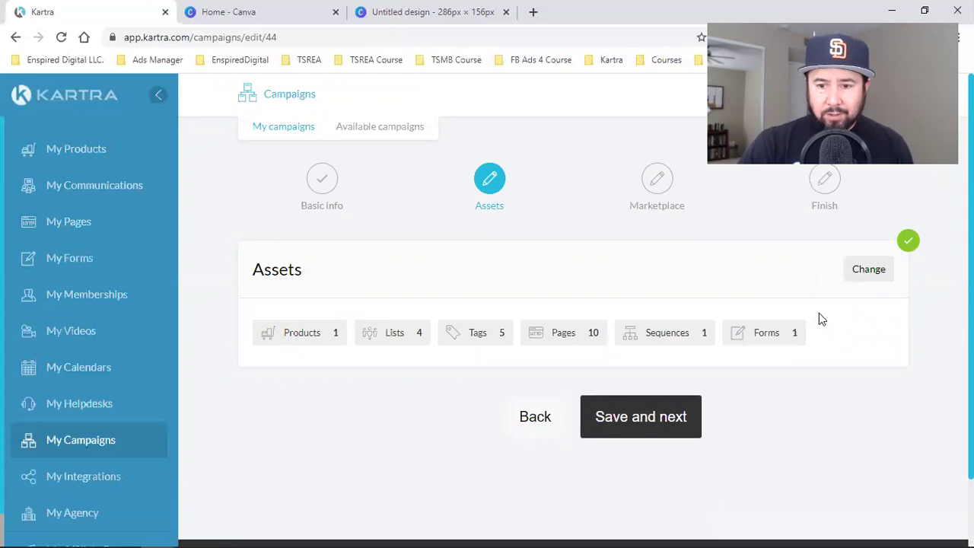
click(643, 398)
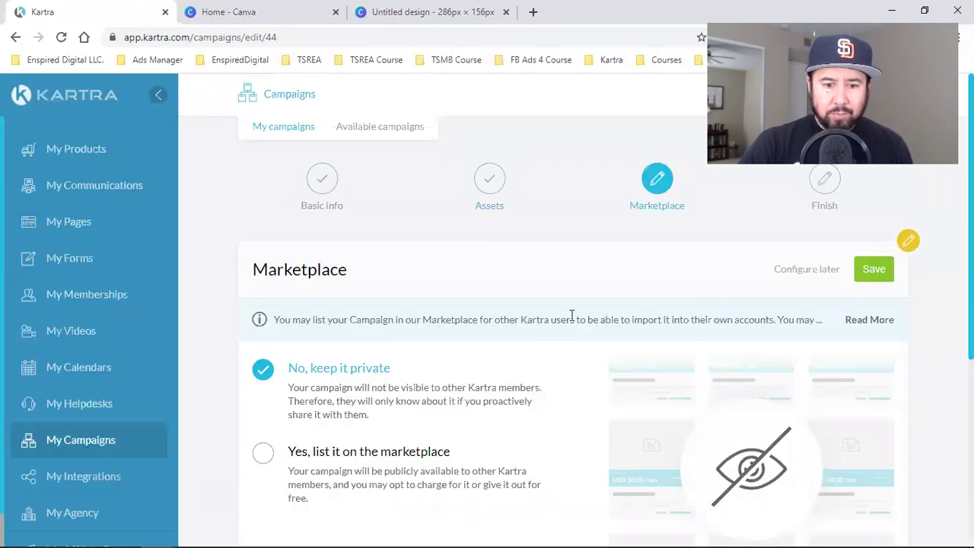
- Read the marketplace listing options, open My Affiliate Promos in a separate browser tab and close the two Canva tabs
scroll(548, 328, down, 1)
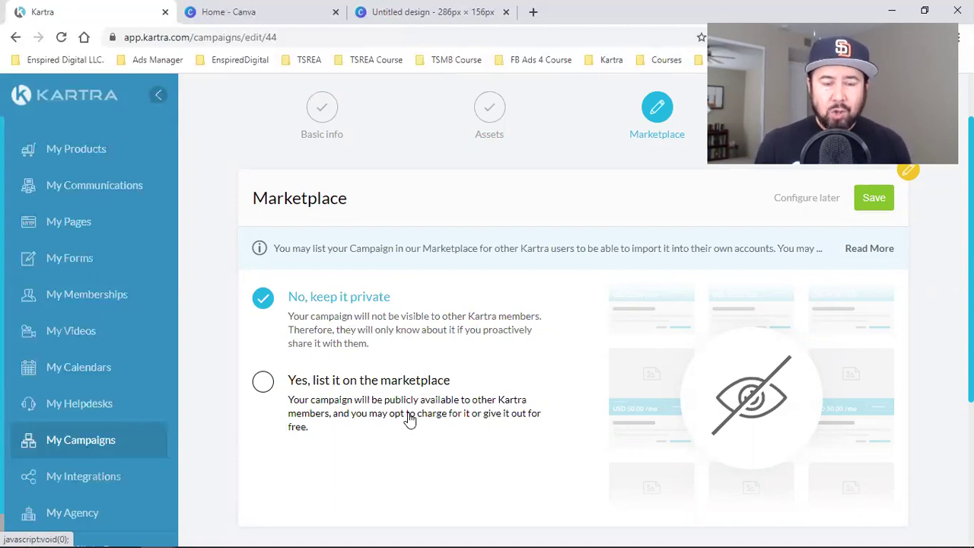
scroll(66, 495, down, 1)
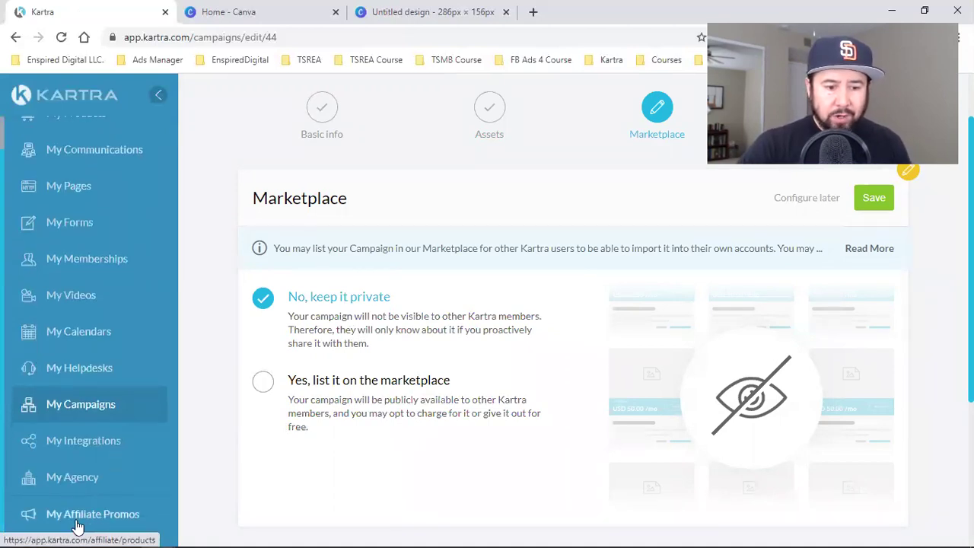
right_click(80, 515)
click(161, 383)
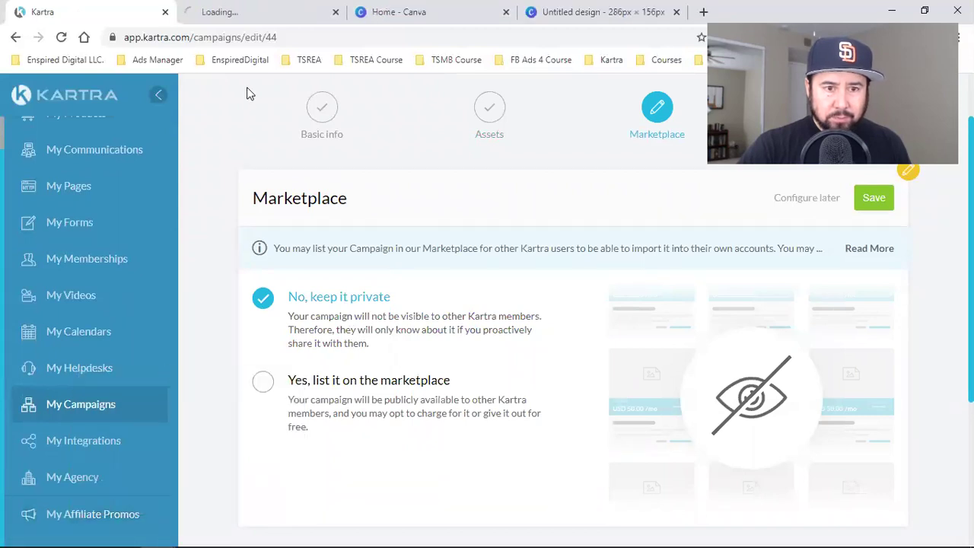
click(246, 9)
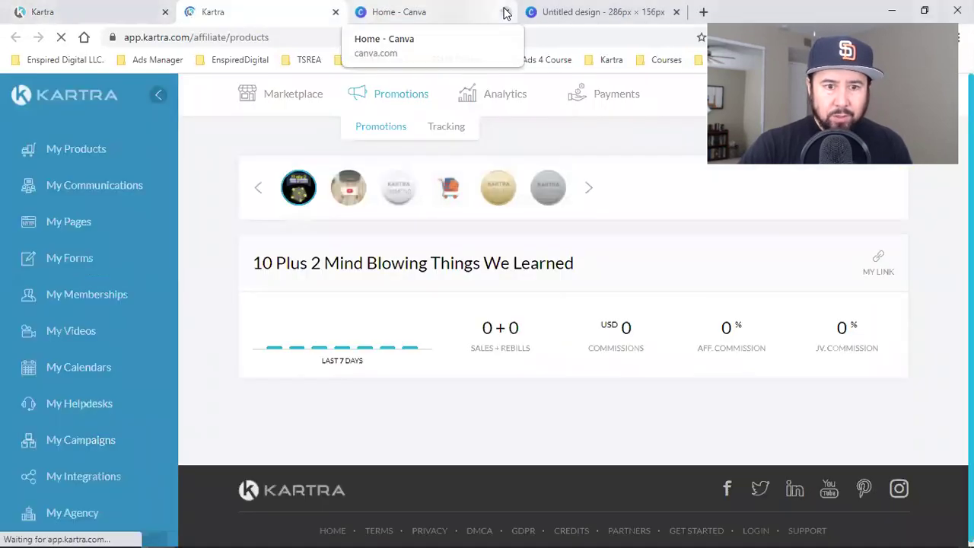
click(506, 11)
click(506, 11)
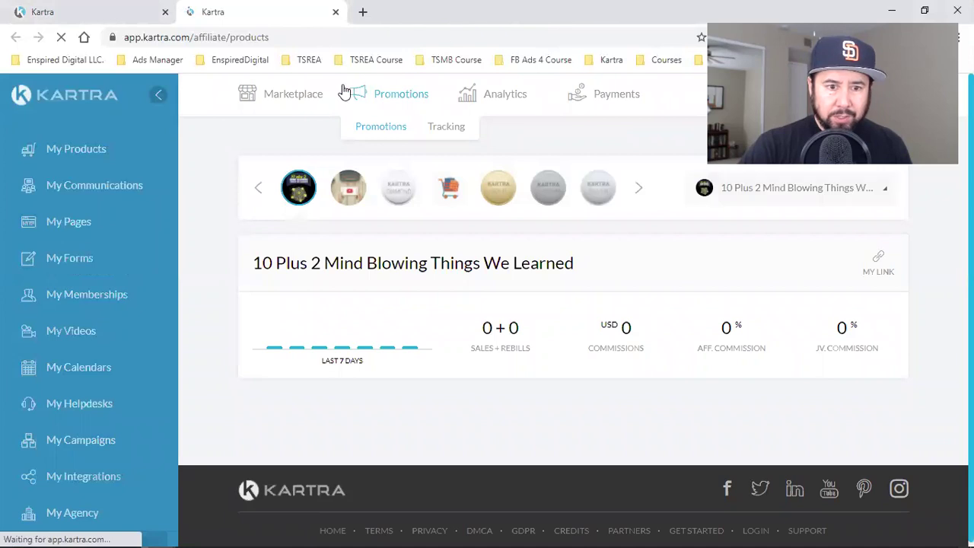
- Browse the Kartra Marketplace and filter its offers to the Finance market
click(308, 104)
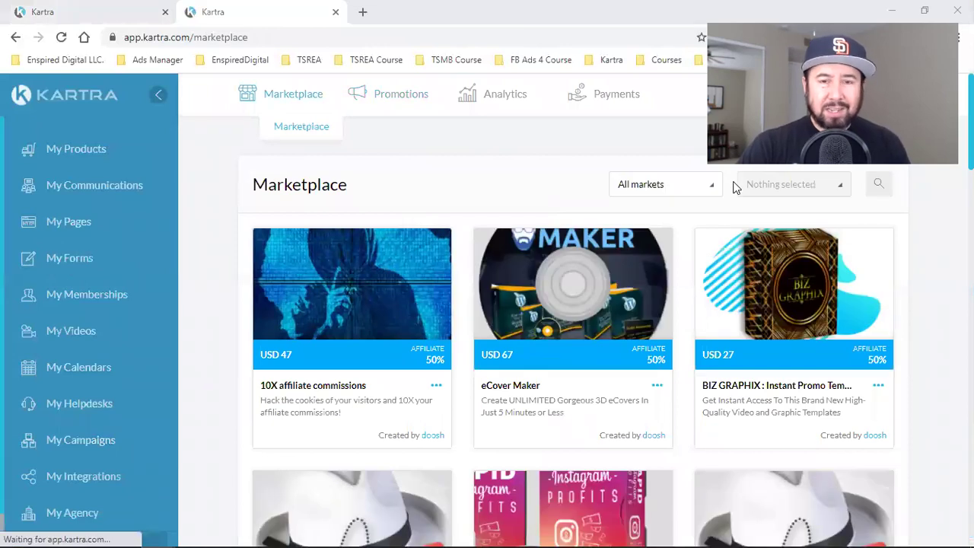
click(676, 188)
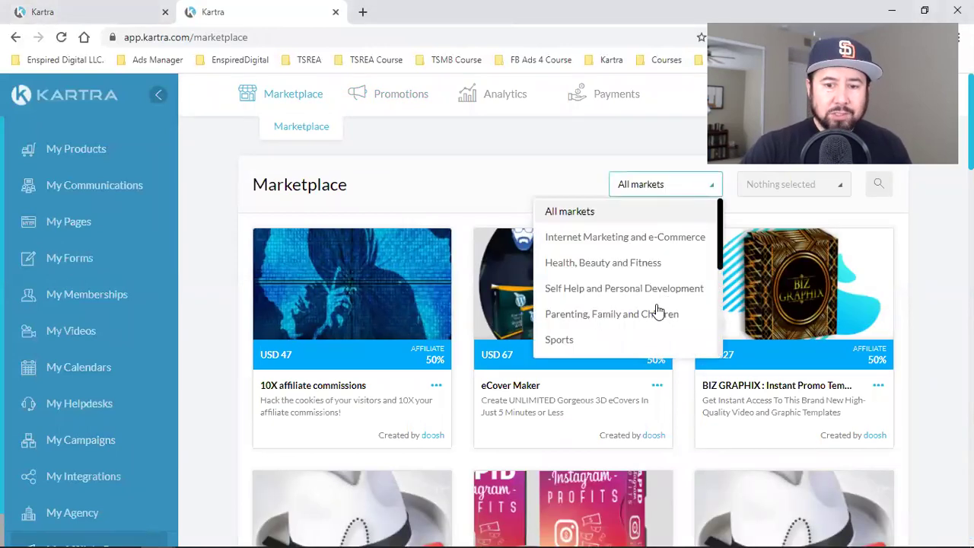
scroll(650, 311, down, 5)
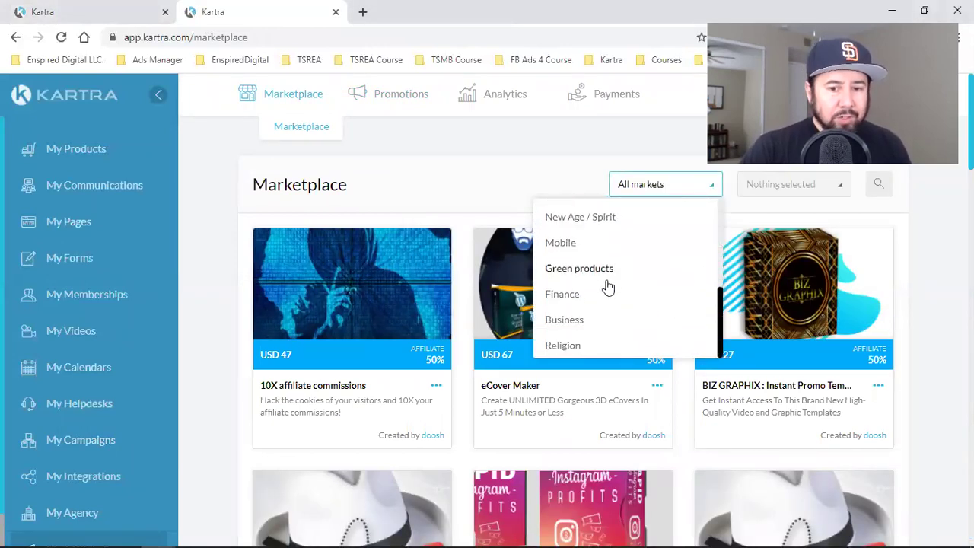
click(597, 299)
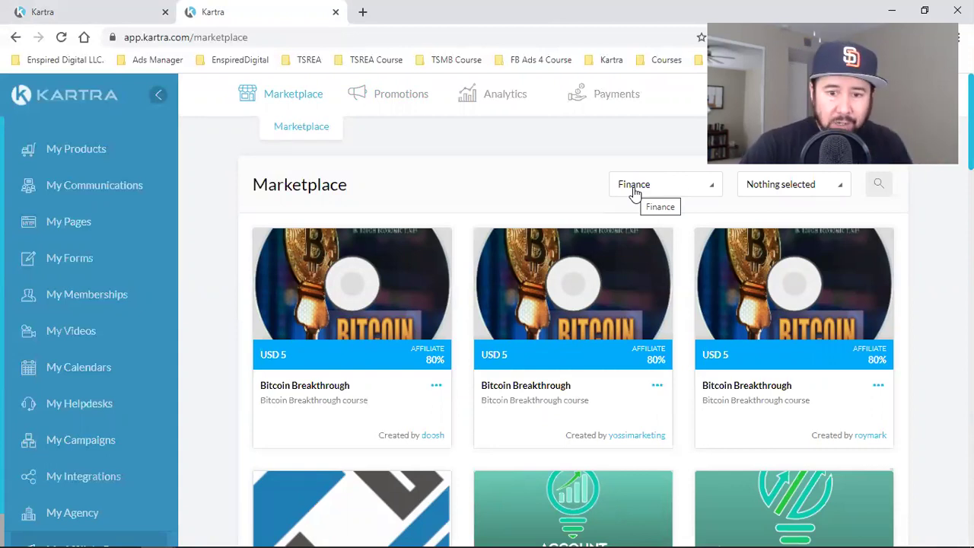
- Back in the campaign setup, keep the campaign private, save the marketplace setting and finish creating the campaign
click(43, 7)
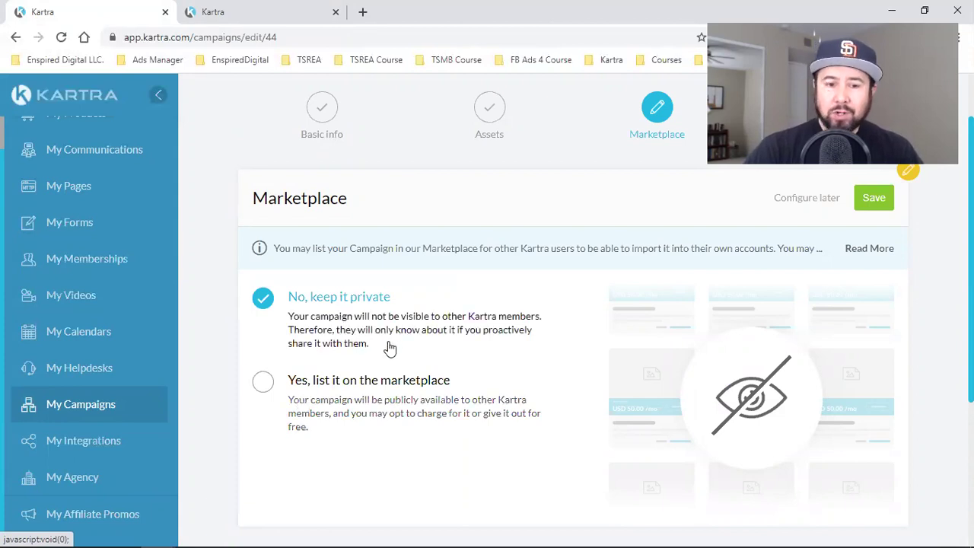
click(874, 198)
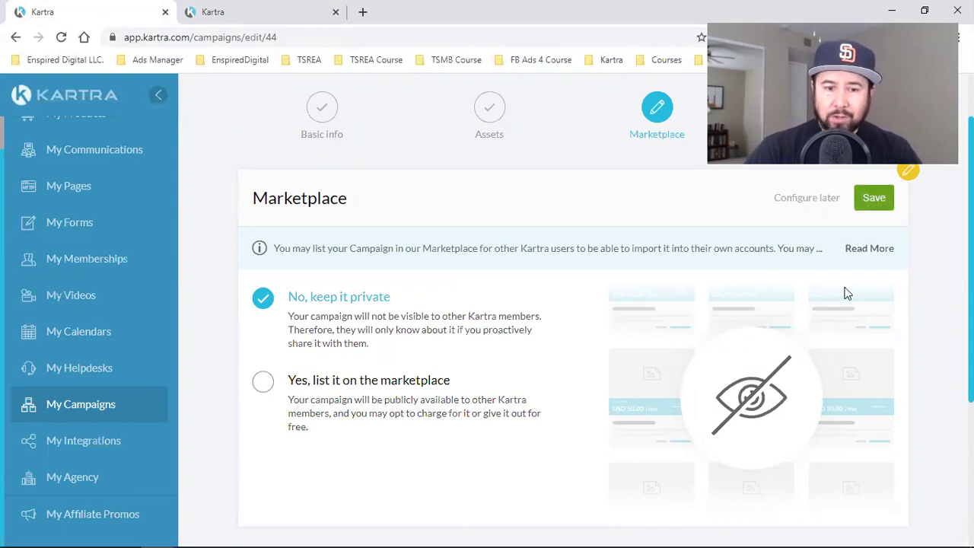
click(641, 343)
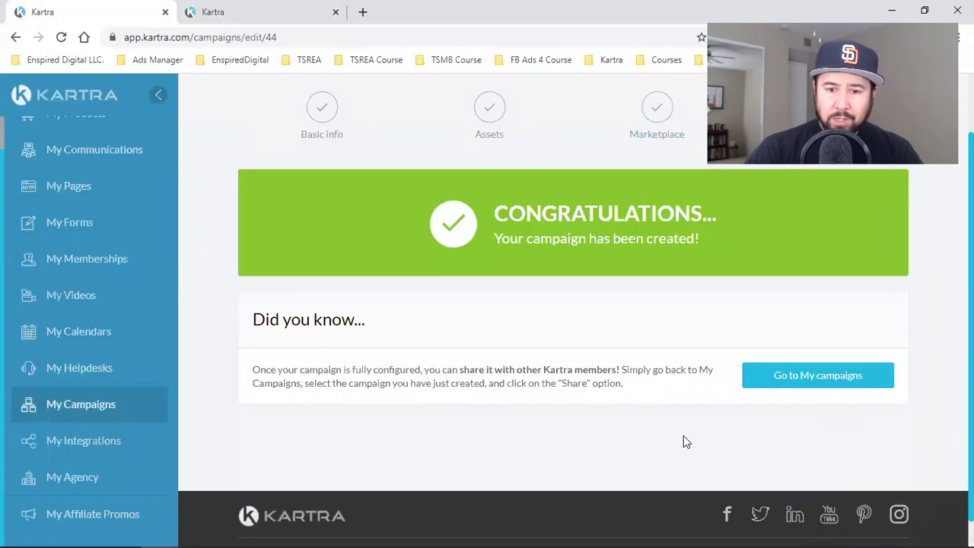
scroll(684, 442, up, 1)
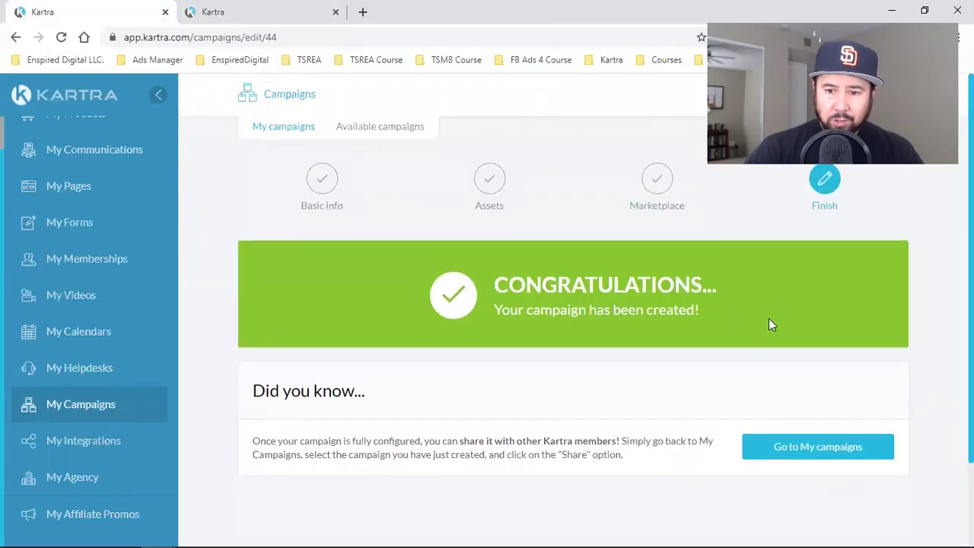
- Start sharing the Webinar Funnel campaign, agree to the sharing conditions and choose to share it with a specific Kartra user
click(92, 409)
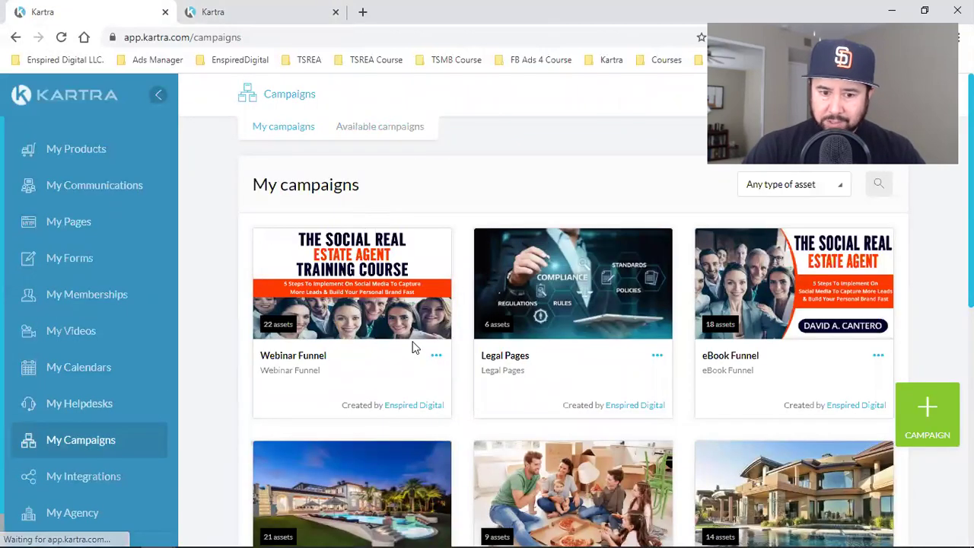
click(436, 356)
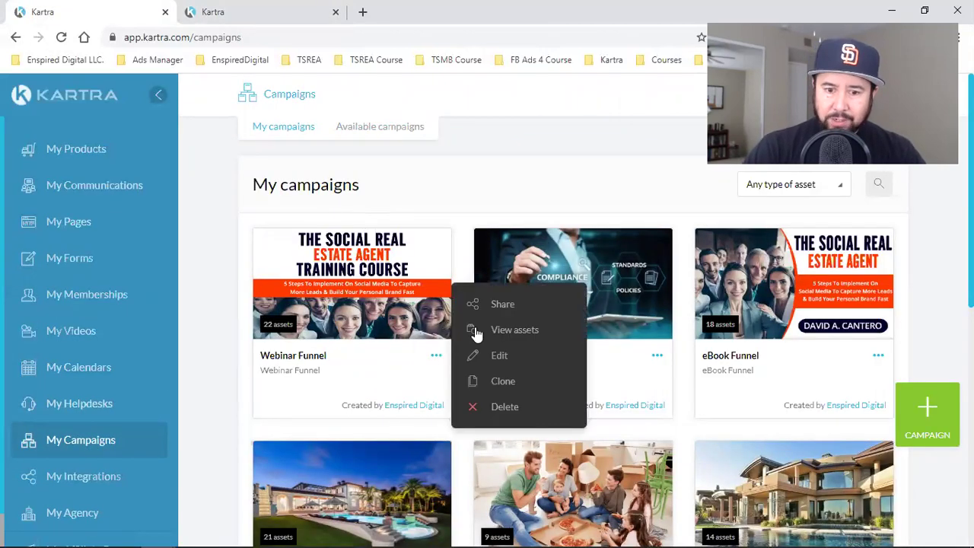
click(511, 301)
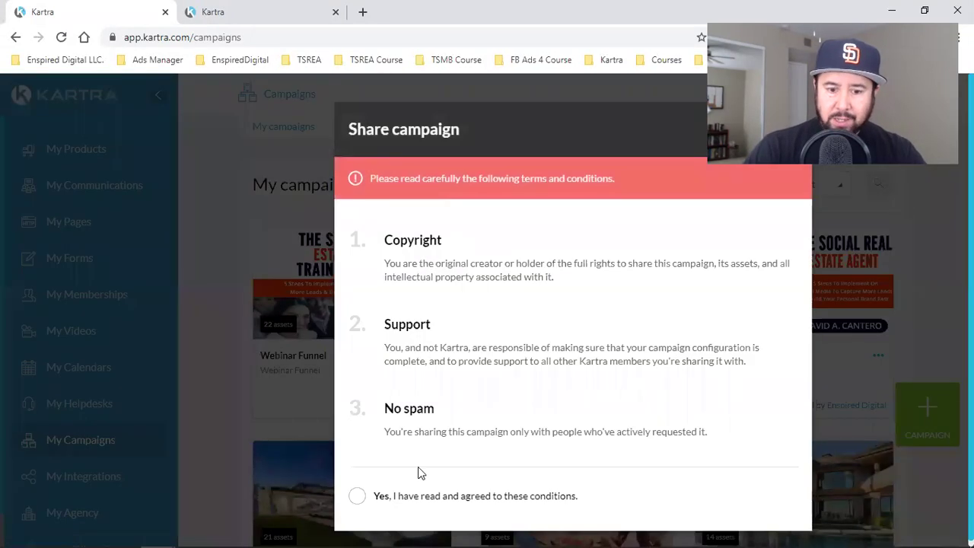
click(356, 496)
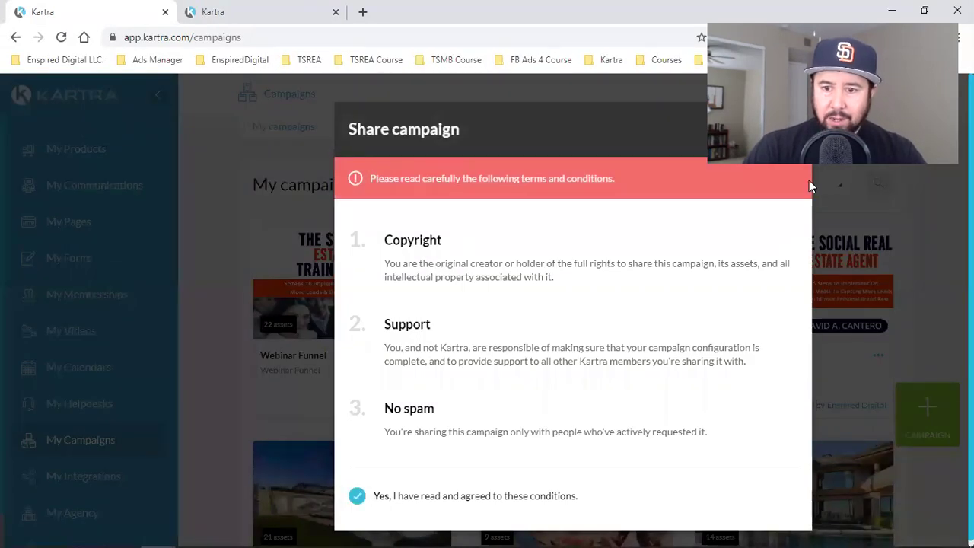
click(791, 125)
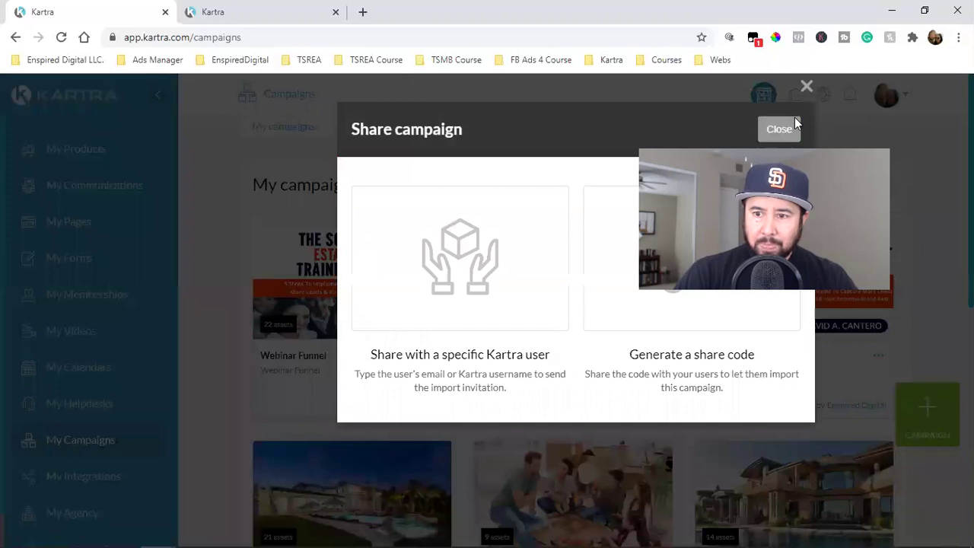
click(482, 260)
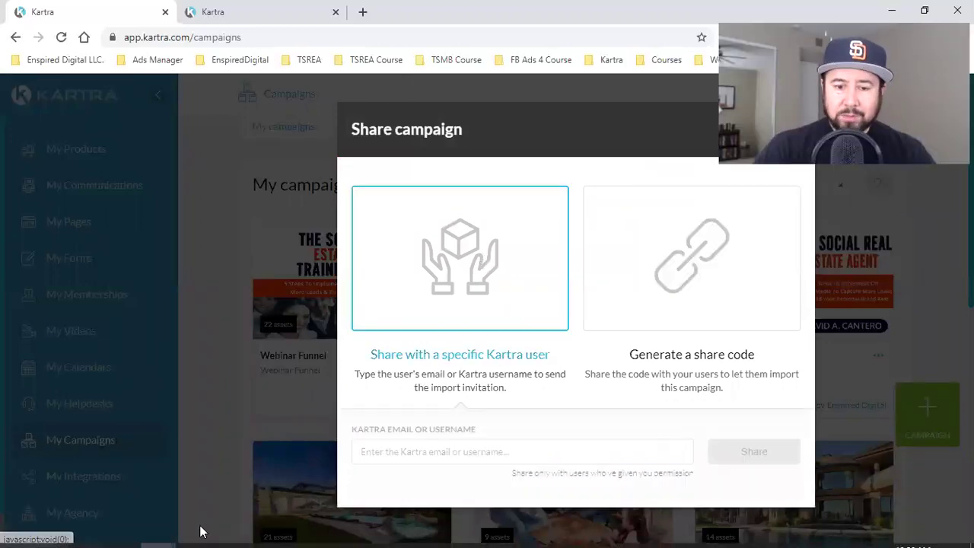
- Switch to the incognito browser window and copy the recipient account's email address from the Kartra login form
mouse_move(158, 540)
click(221, 491)
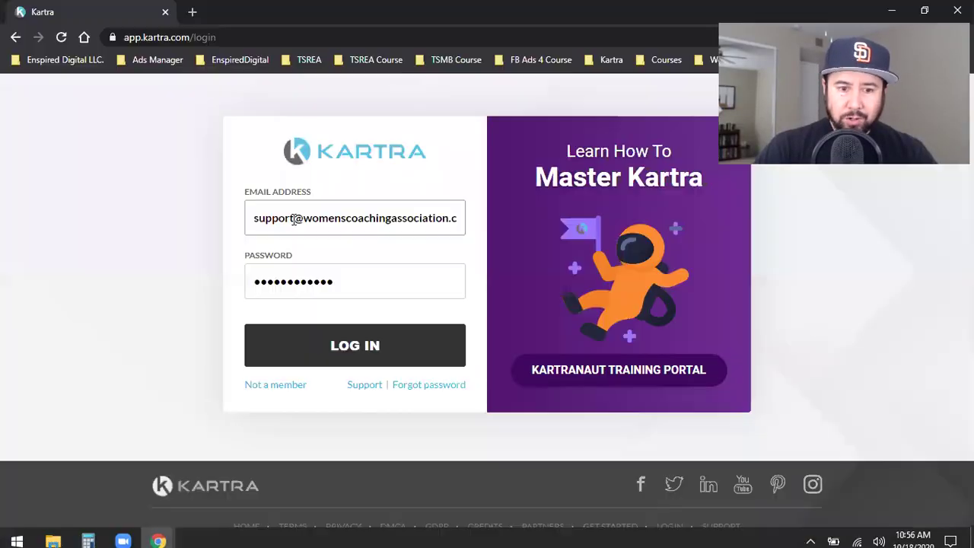
click(294, 219)
triple_click(387, 223)
right_click(297, 217)
click(372, 272)
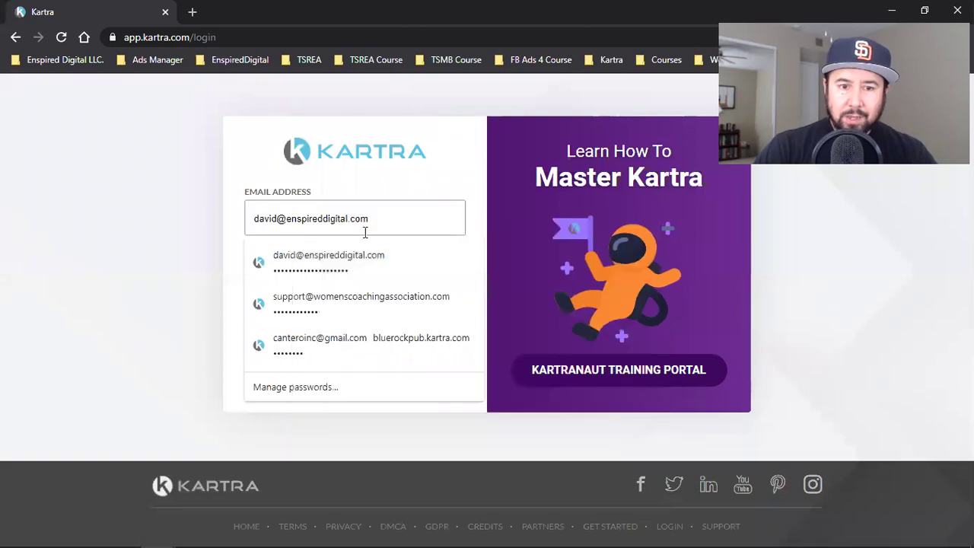
- Back in the Share campaign dialog, enter the copied recipient email and send the import invitation
mouse_move(158, 533)
click(91, 468)
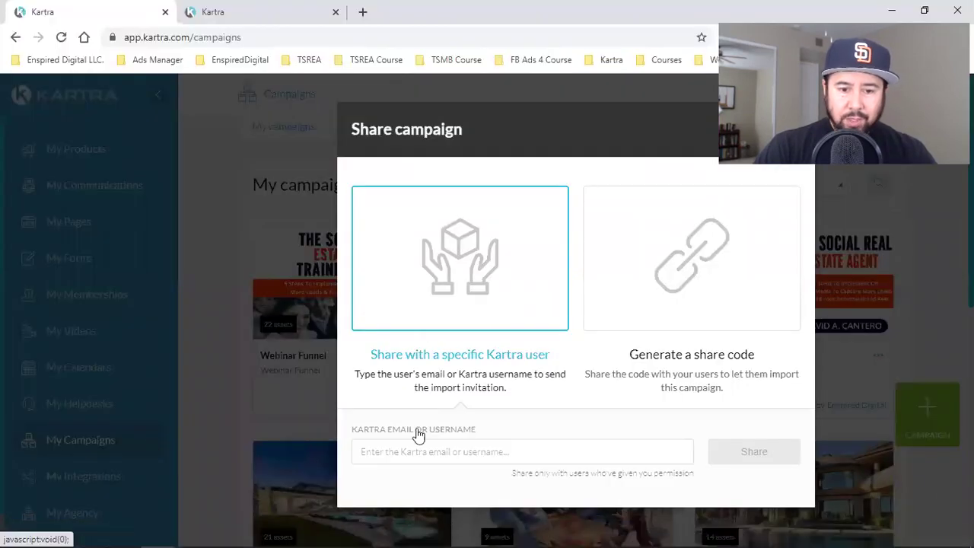
click(417, 449)
key(ctrl+v)
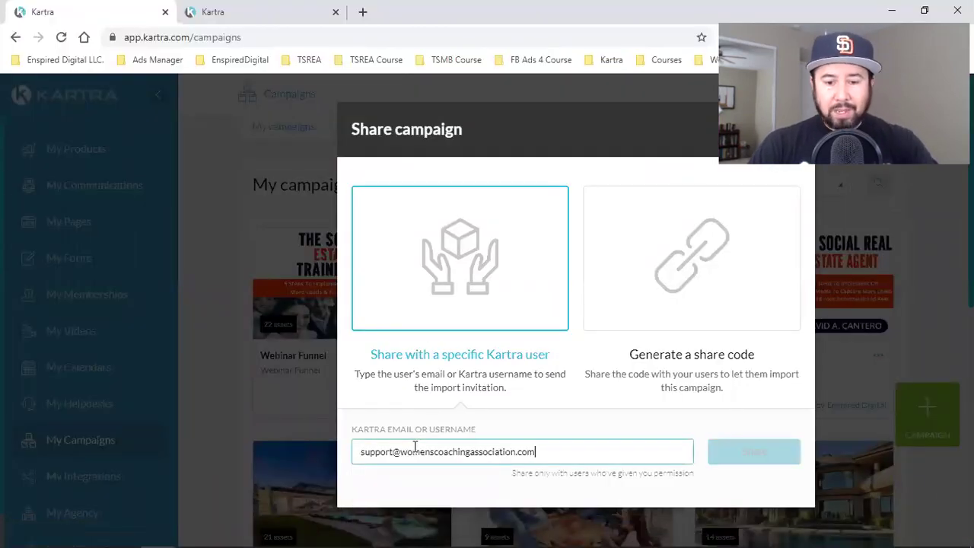
click(749, 455)
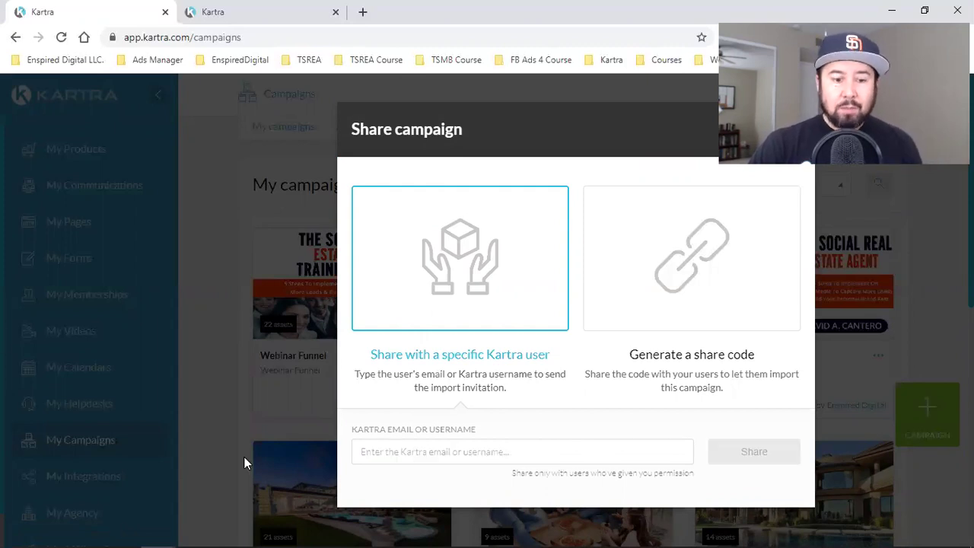
- Switch to the incognito browser window and log in to the recipient's Kartra account
mouse_move(175, 531)
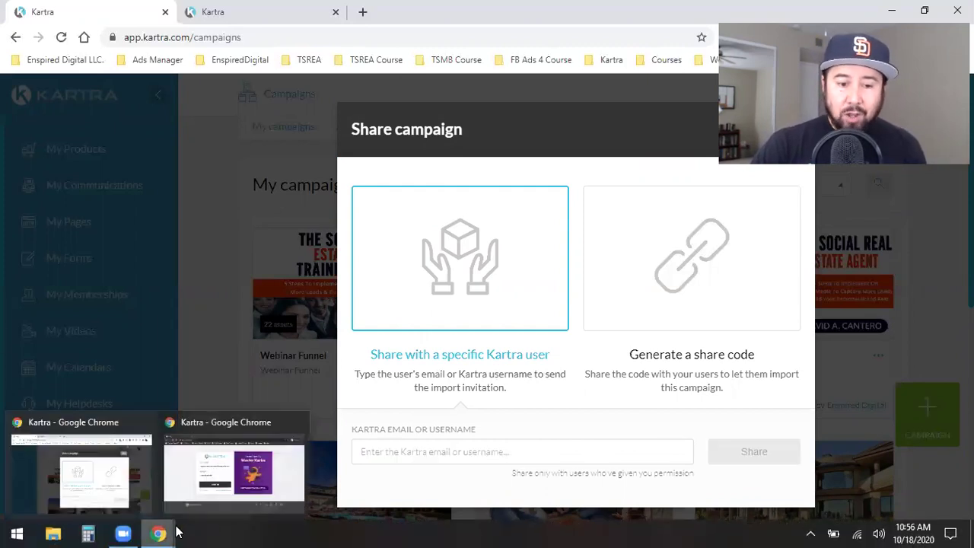
click(273, 414)
click(334, 344)
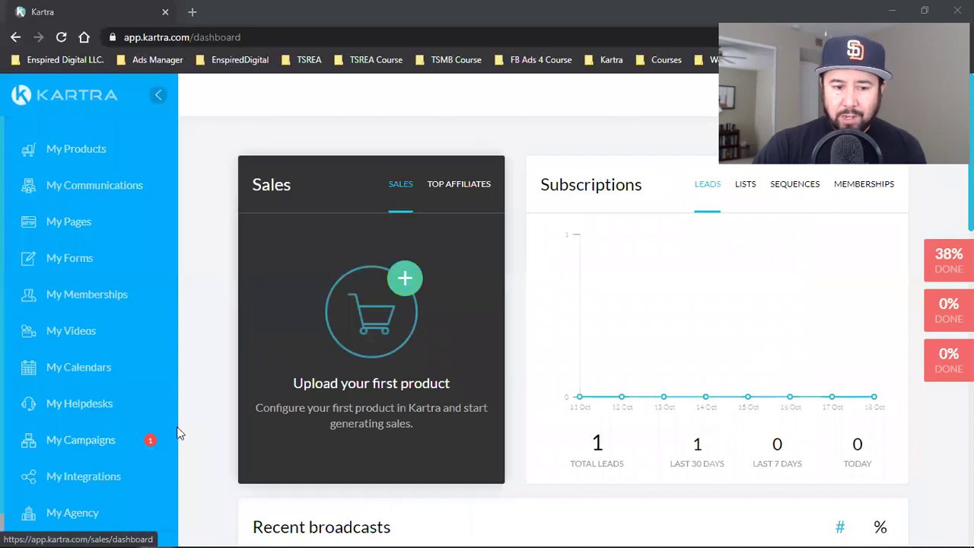
- Accept the pending Webinar Funnel campaign among the available campaigns and dismiss the deployment instructions
click(145, 449)
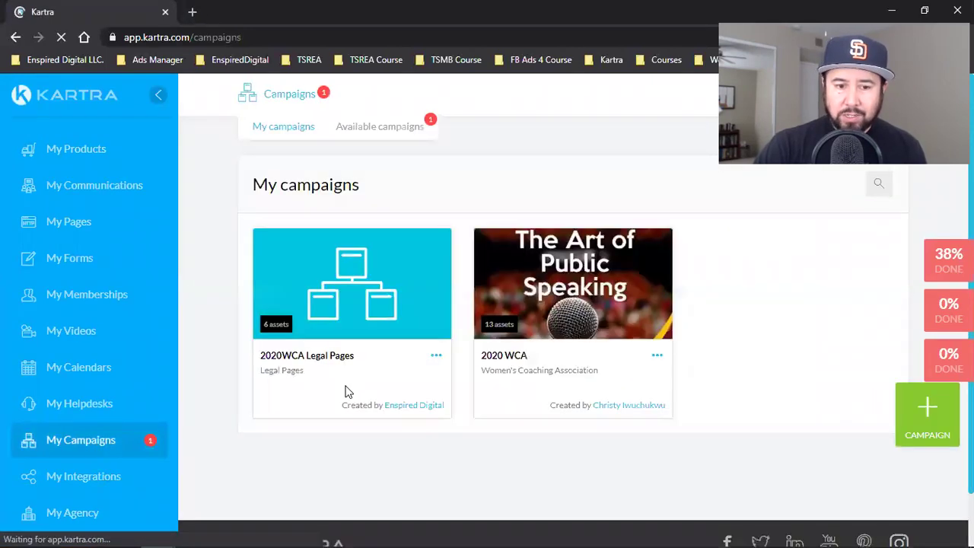
click(375, 131)
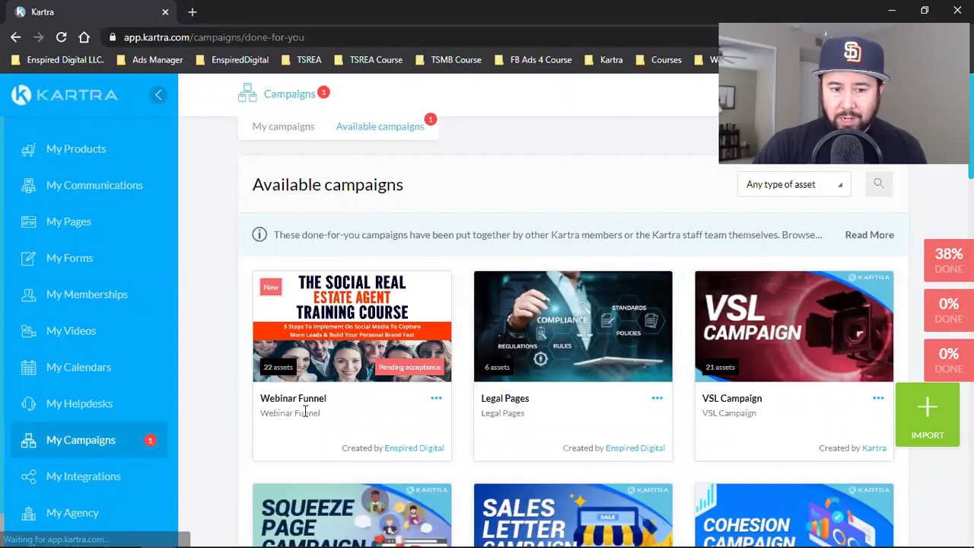
click(436, 401)
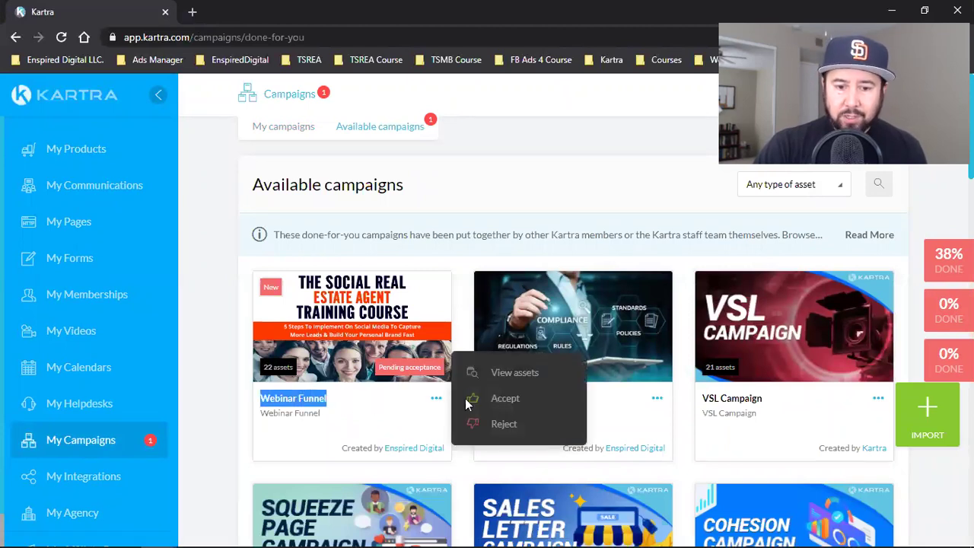
click(522, 398)
scroll(552, 413, down, 2)
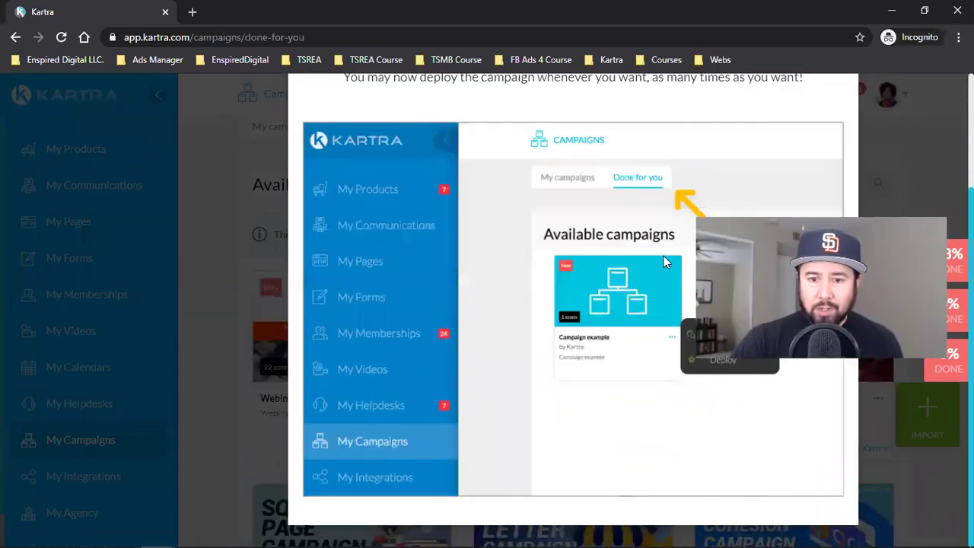
key(Escape)
- Open the deployment settings of the accepted Webinar Funnel campaign
click(435, 401)
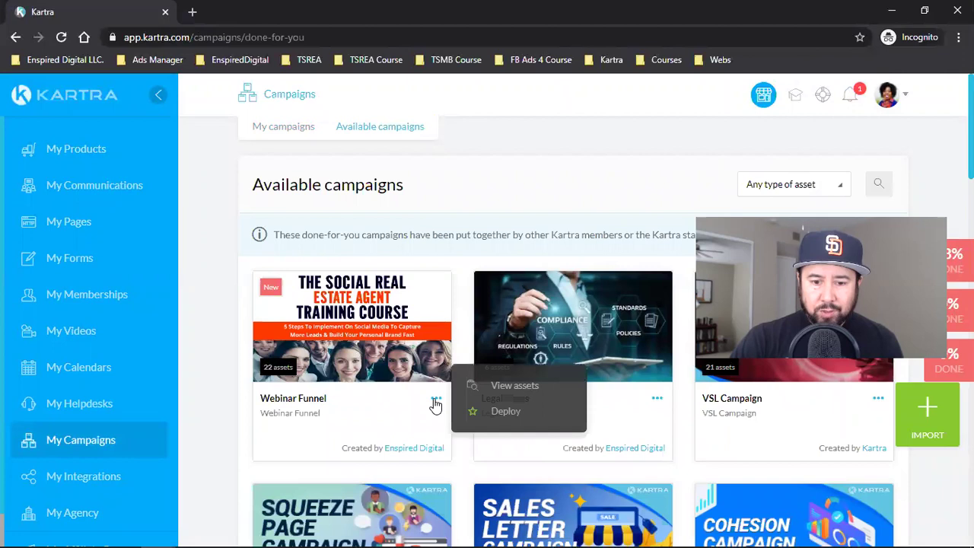
click(506, 412)
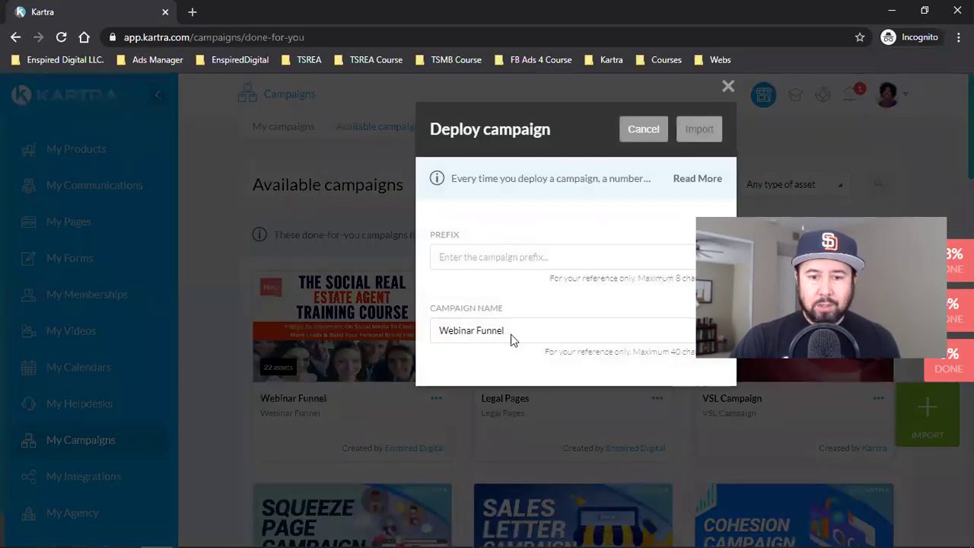
click(521, 252)
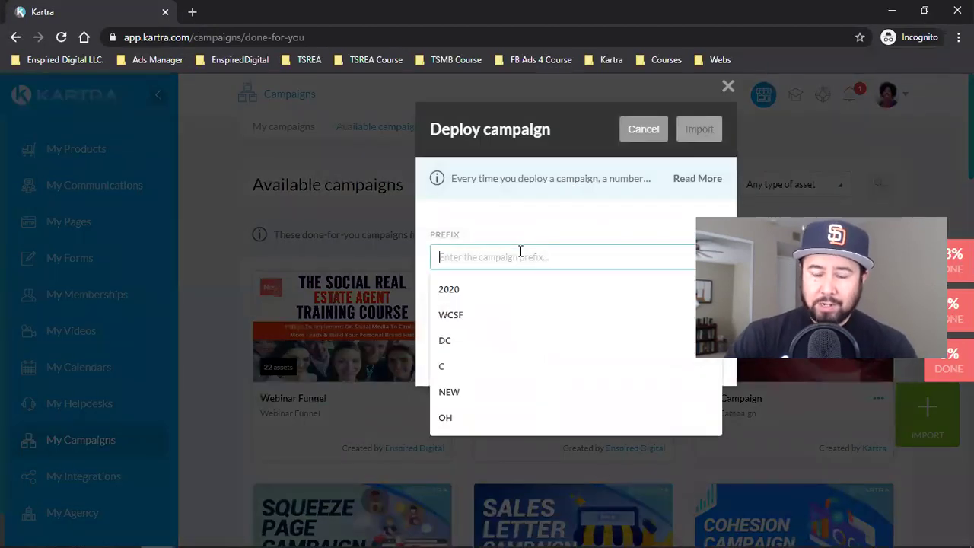
text(2020)
key(BackSpace)
key(BackSpace)
key(BackSpace)
key(BackSpace)
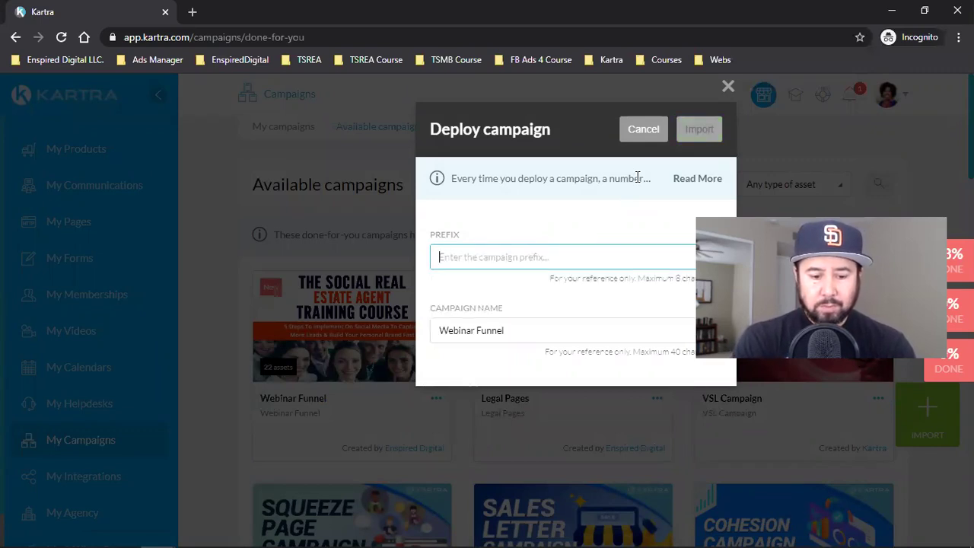
- Set the campaign prefix to WCA, import the Webinar Funnel campaign and close the Deploy campaign video
text(WCA)
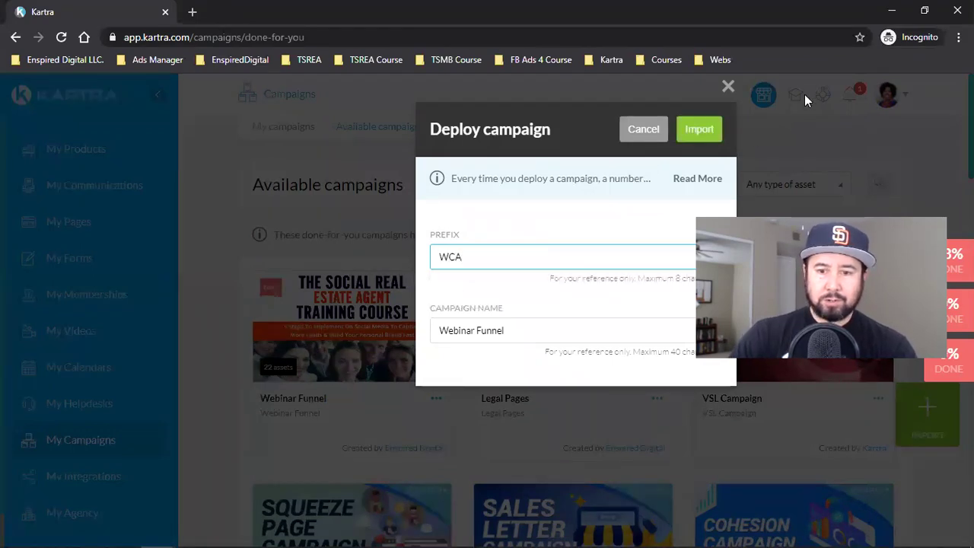
click(702, 133)
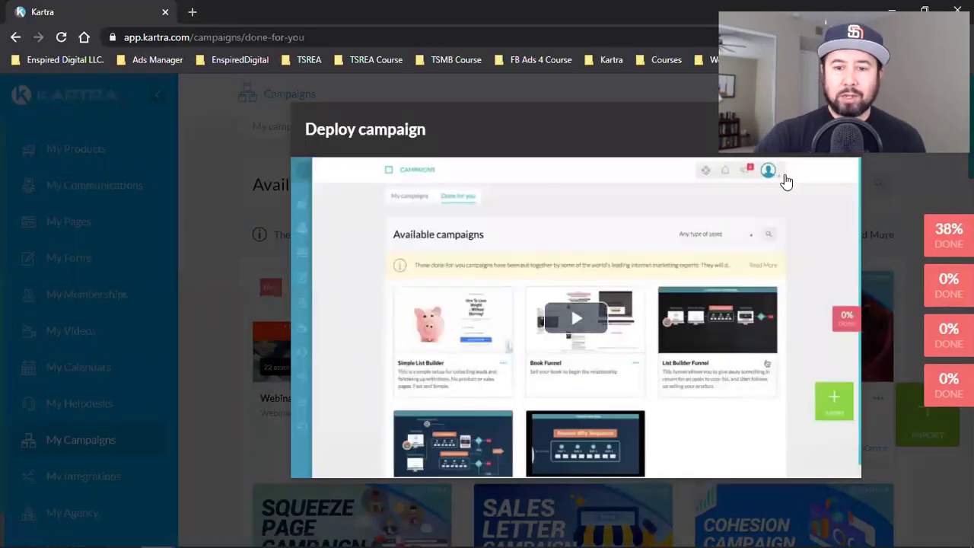
click(853, 89)
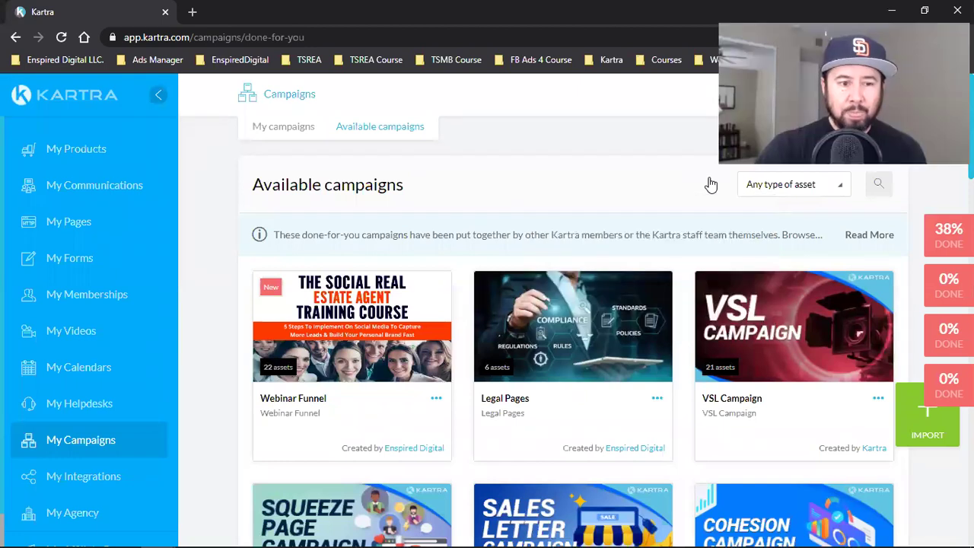
- Check the recipient account's products and lead lists for the imported assets with the WCA prefix
click(76, 149)
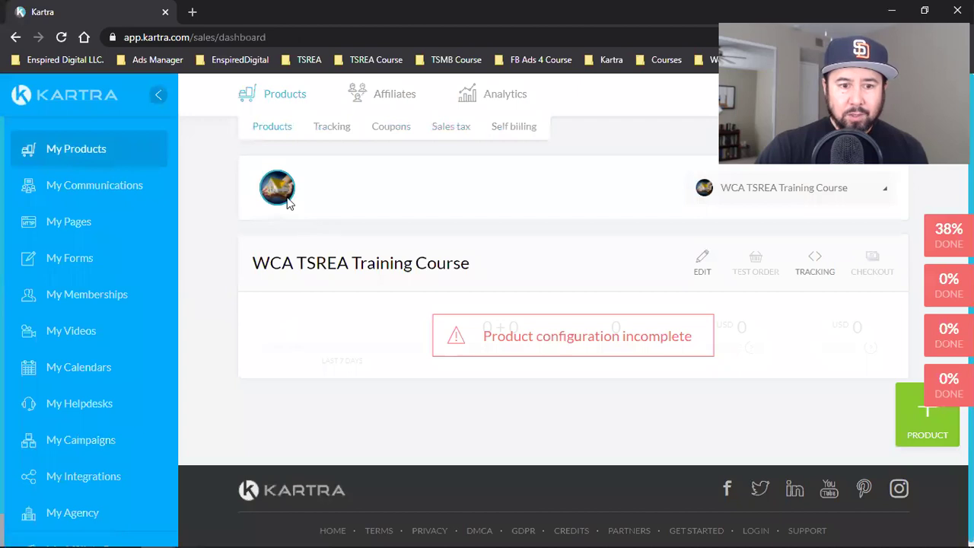
click(277, 196)
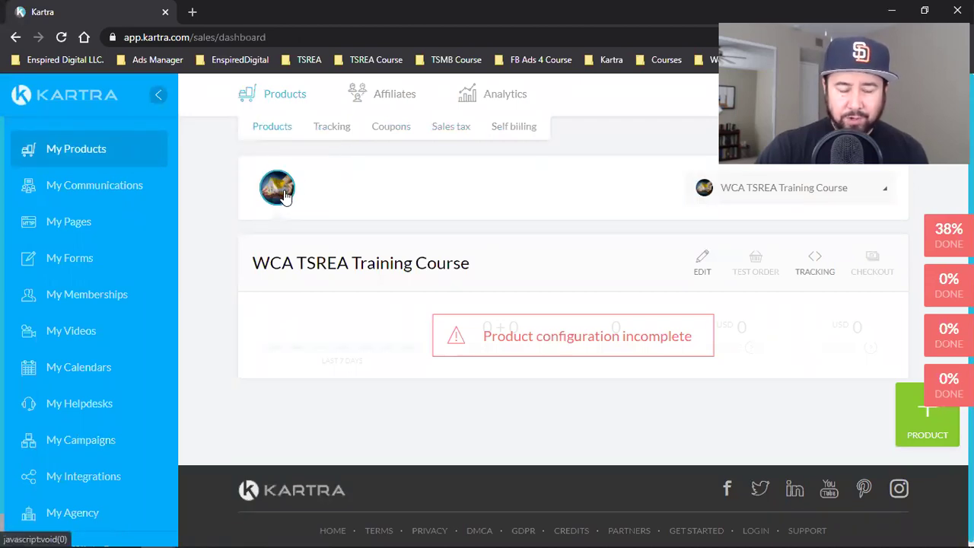
click(79, 192)
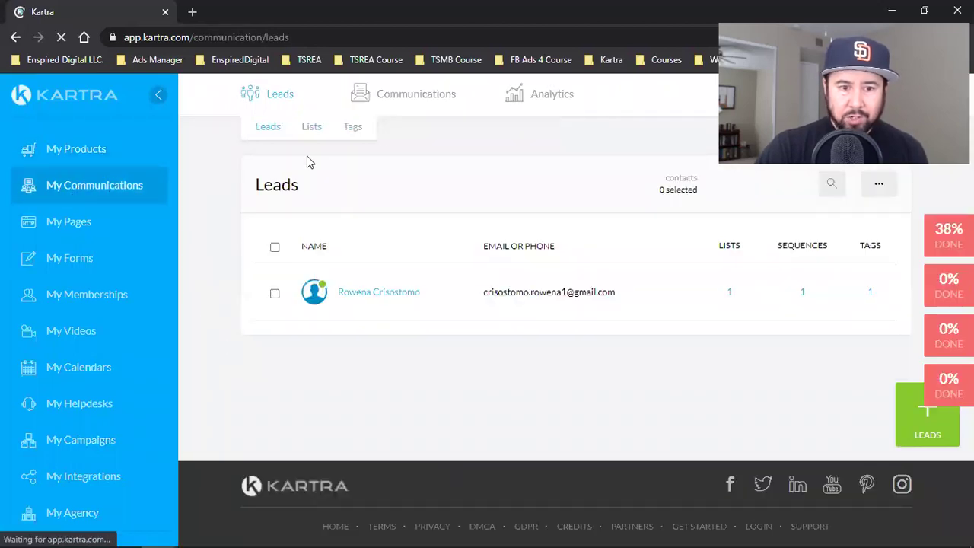
click(313, 128)
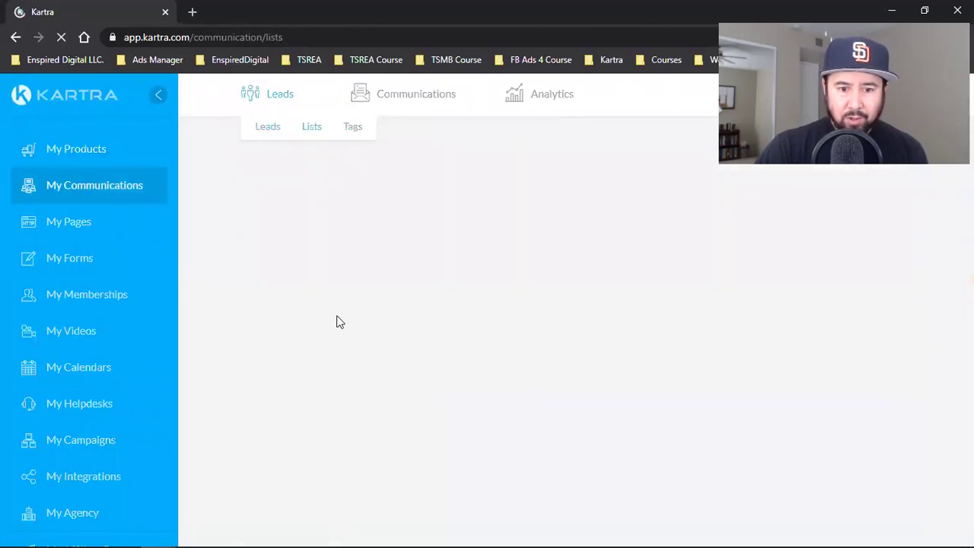
scroll(315, 323, down, 1)
scroll(313, 329, down, 1)
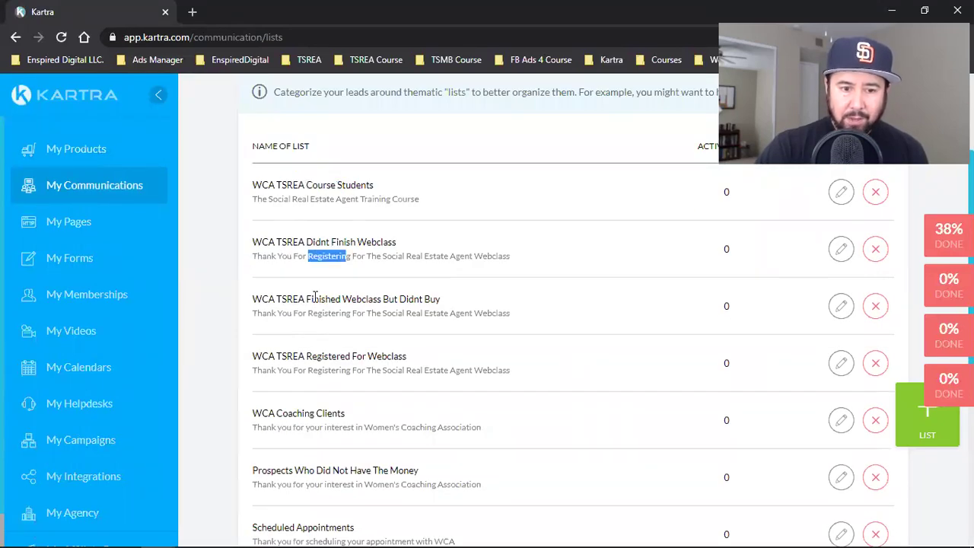
drag(303, 370, 401, 367)
scroll(400, 367, down, 3)
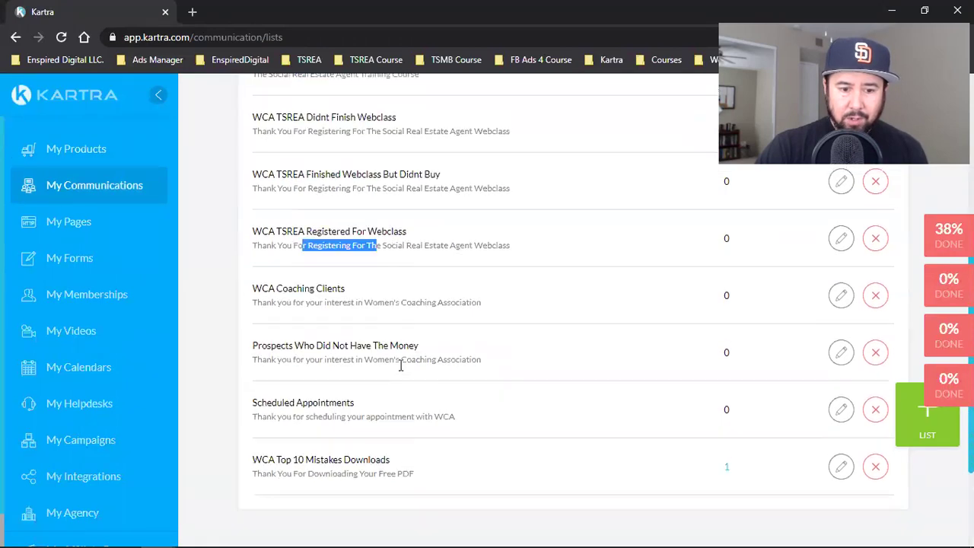
scroll(400, 370, up, 4)
- Check the recipient account's email sequences and pages for the imported WCA webclass assets
mouse_move(411, 95)
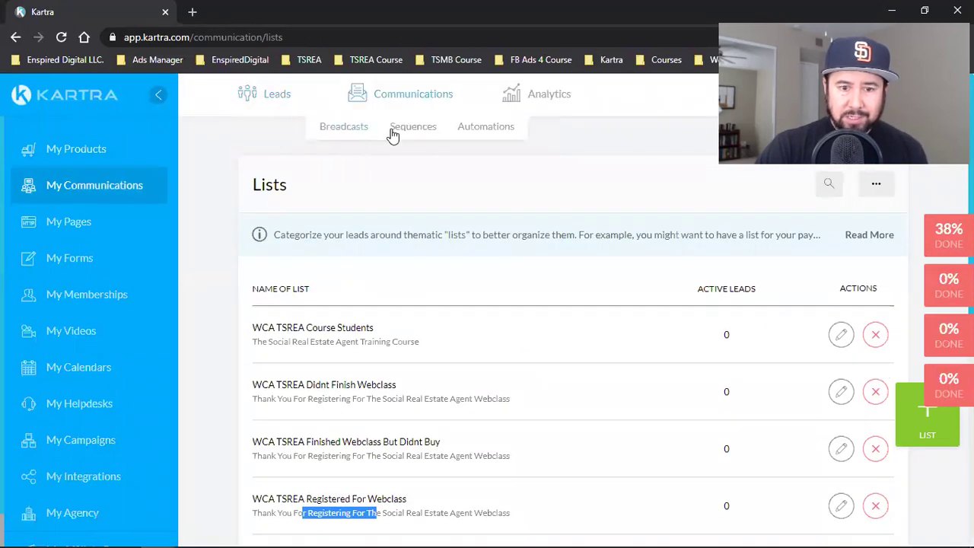
click(395, 128)
drag(262, 284, 392, 285)
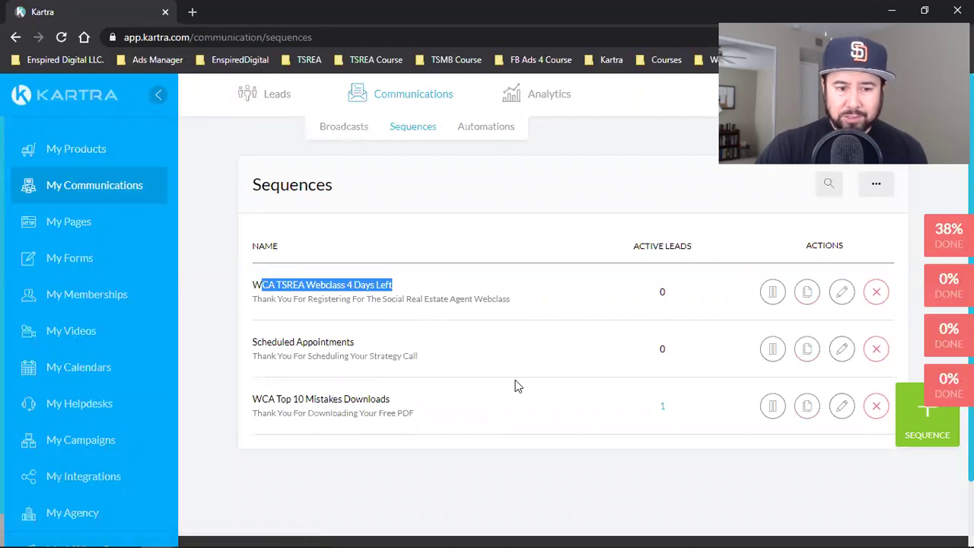
click(89, 221)
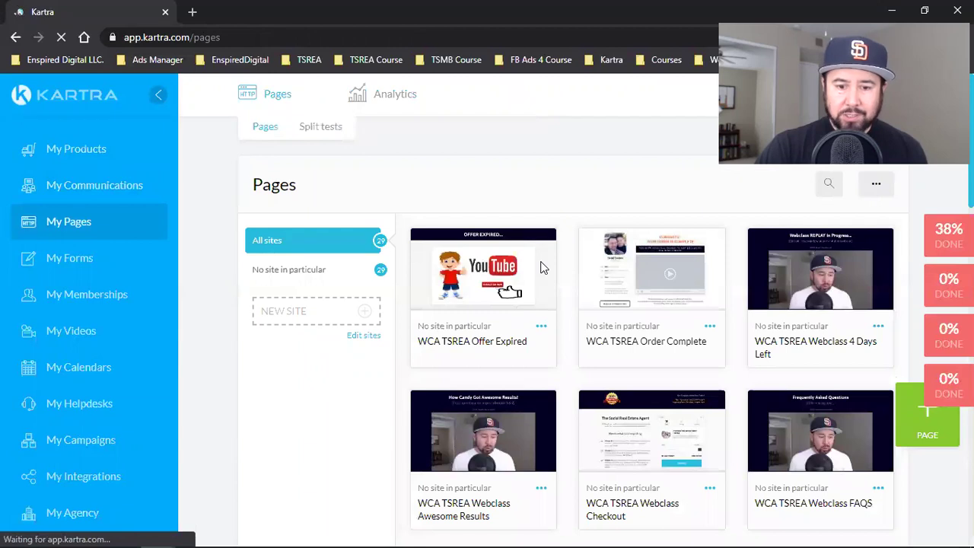
scroll(663, 316, down, 6)
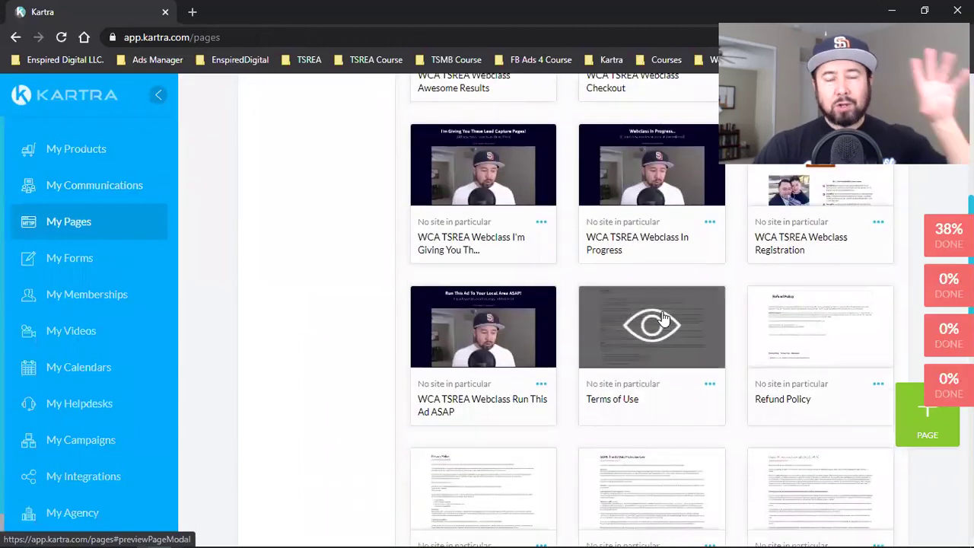